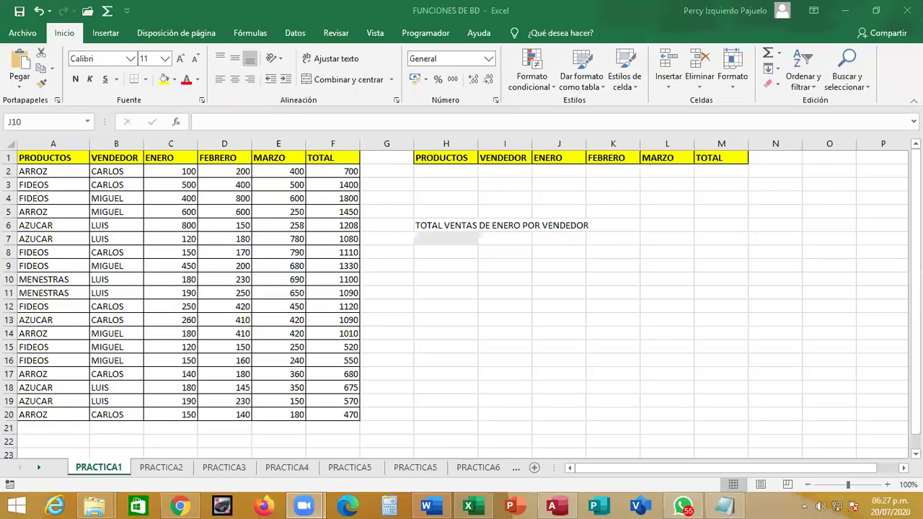
Step: Select H7 on PRACTICA1, glance over PRACTICA2, and come back to PRACTICA1
click(465, 239)
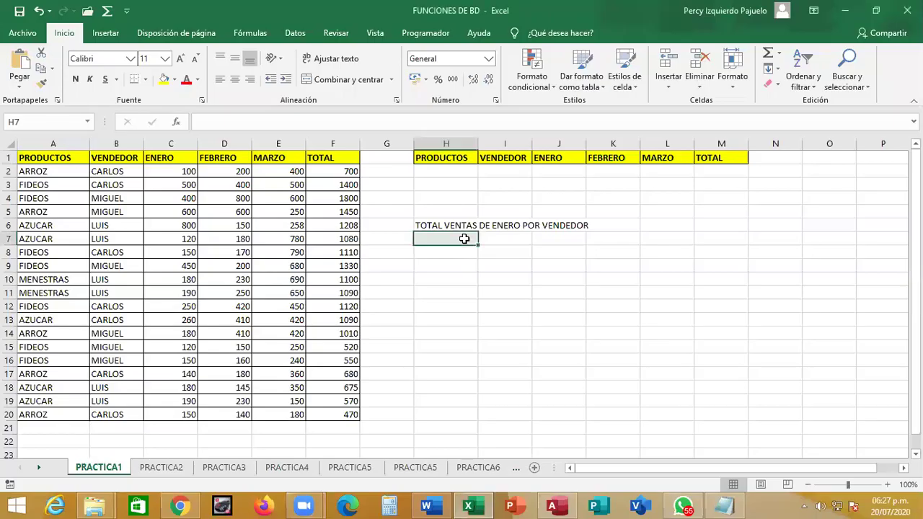
scroll(465, 303, down, 2)
scroll(464, 322, up, 2)
scroll(340, 387, down, 3)
scroll(340, 387, up, 3)
click(166, 467)
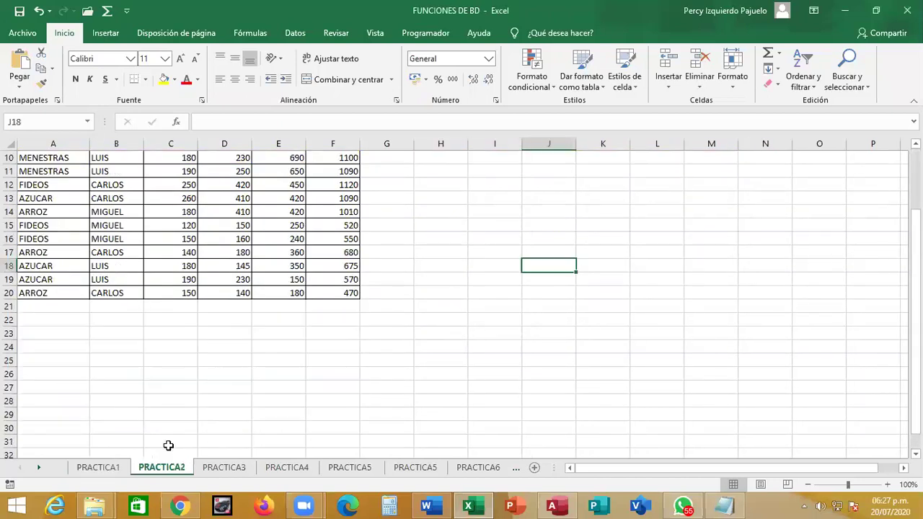
scroll(168, 446, down, 1)
scroll(169, 447, up, 3)
scroll(169, 448, up, 1)
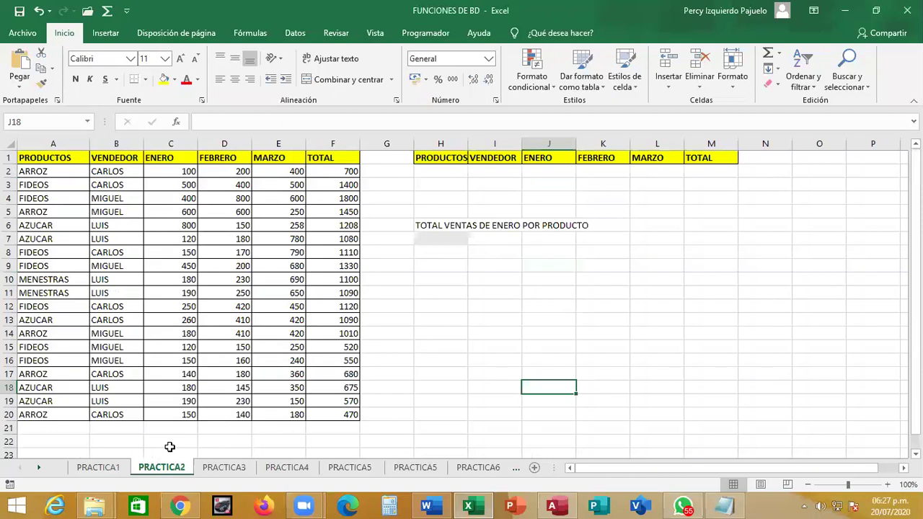
scroll(127, 483, down, 1)
click(91, 469)
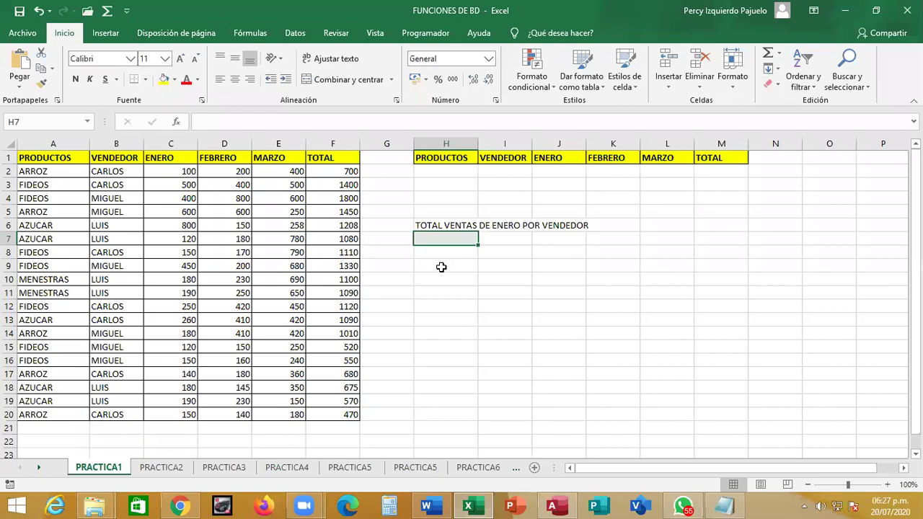
Step: Enter CARLOS in I2 under VENDEDOR, then return to H7
key(Up)
key(Up)
key(Up)
key(Right)
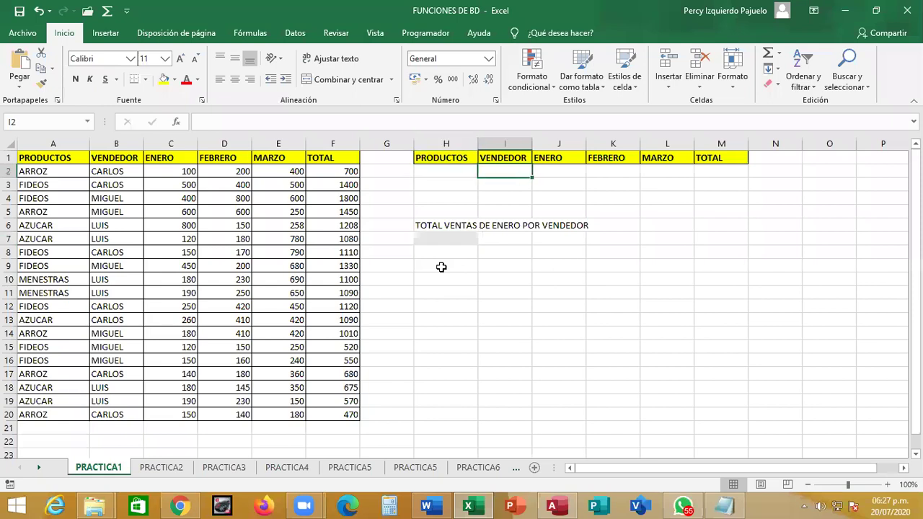
text(carlos)
key(BackSpace)
key(BackSpace)
key(BackSpace)
key(BackSpace)
key(BackSpace)
key(BackSpace)
text(CARLOS)
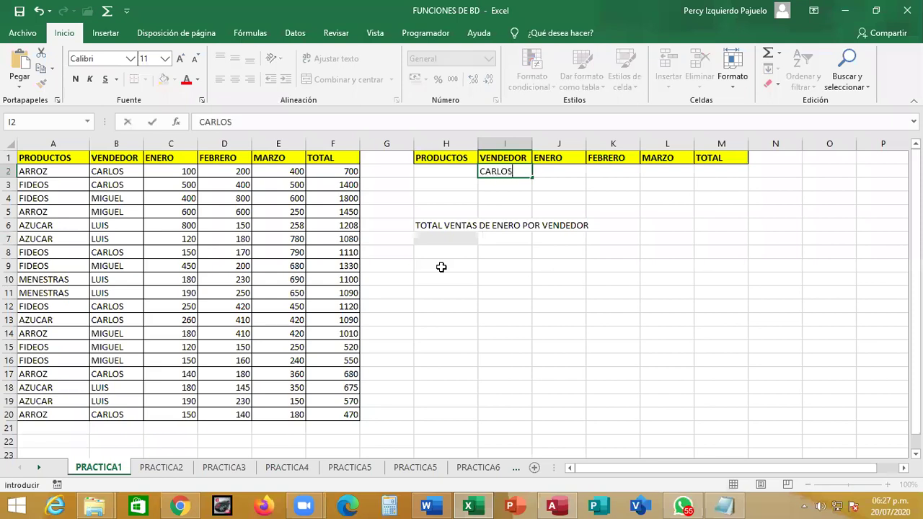
key(Return)
key(Down)
key(Down)
key(Down)
key(Left)
key(Down)
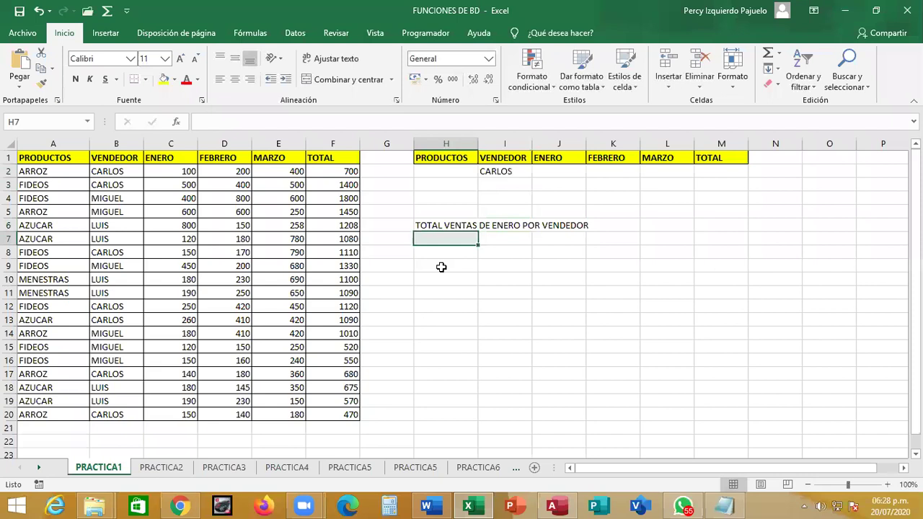
Step: Start a BDSUMA formula in H7 with database A1:F20 and field "ENERO"
text(=)
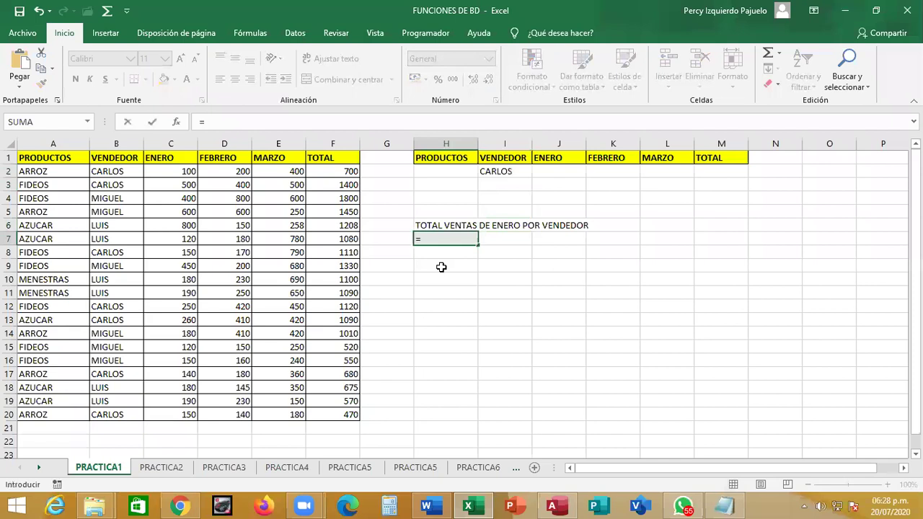
text(BDS)
key(Tab)
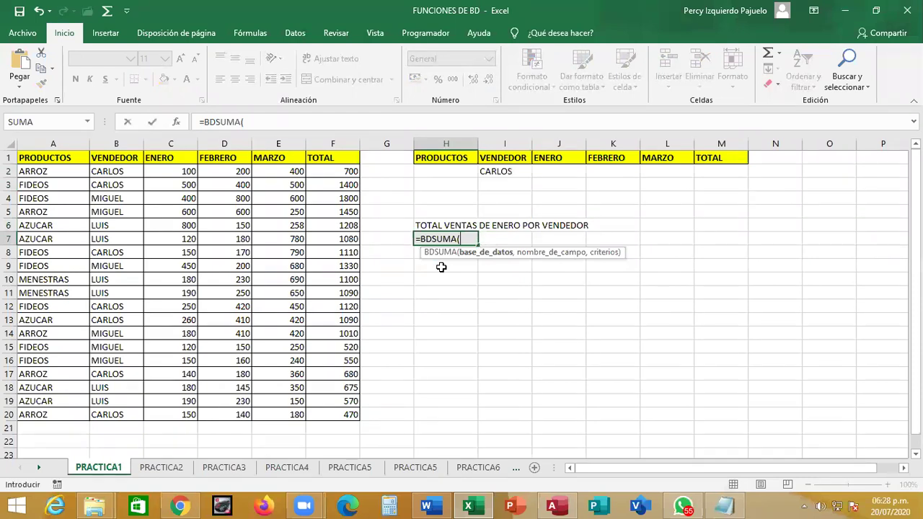
mouse_move(66, 157)
mouse_down()
mouse_move(188, 306)
mouse_move(339, 412)
mouse_up()
text(,)
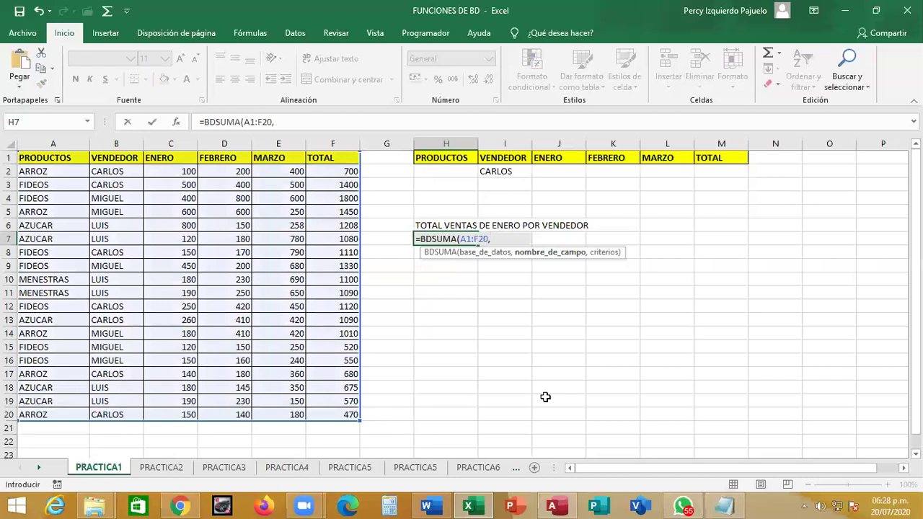
text(")
text(ENERO)
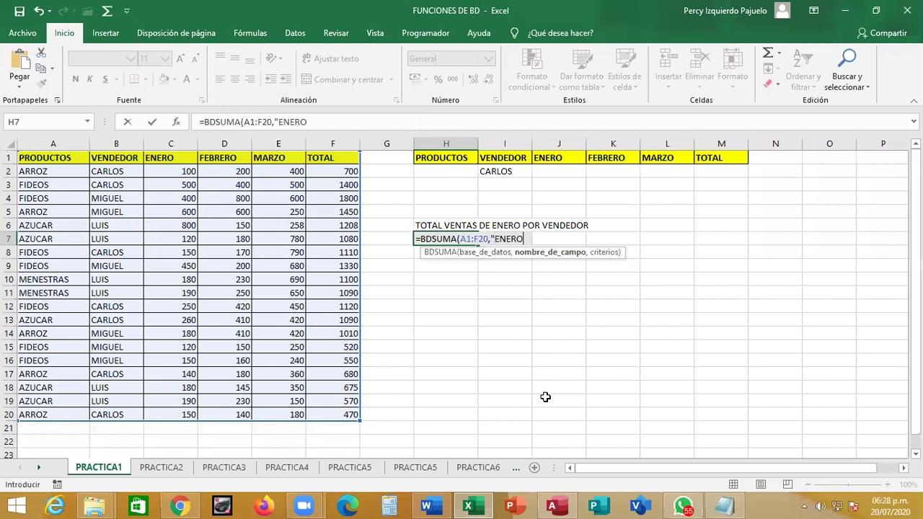
text(")
text(,)
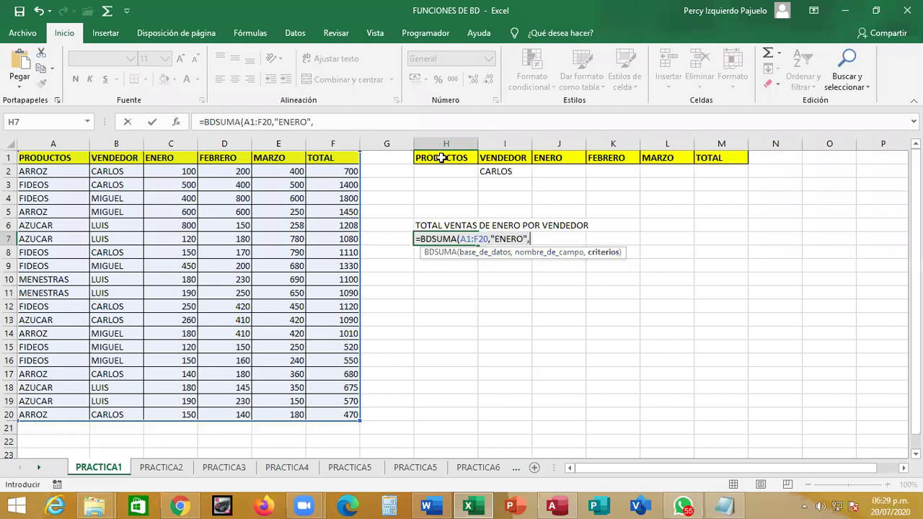
Step: Finish the formula with criteria I1:I2, giving 1550, and recheck it
drag(442, 158, 728, 171)
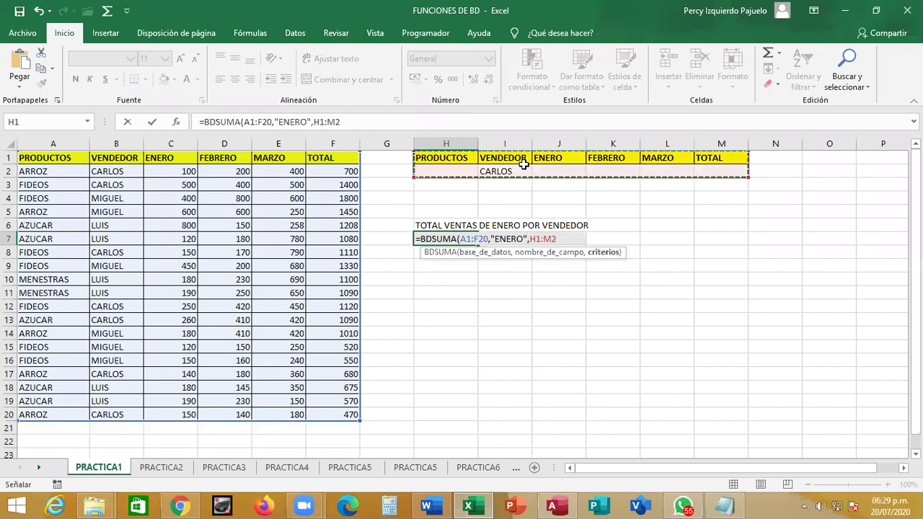
drag(523, 164, 508, 174)
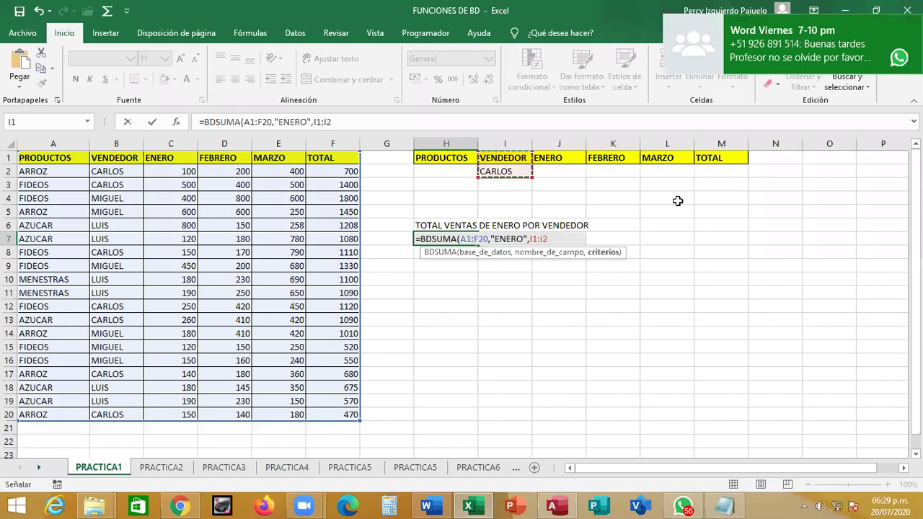
text())
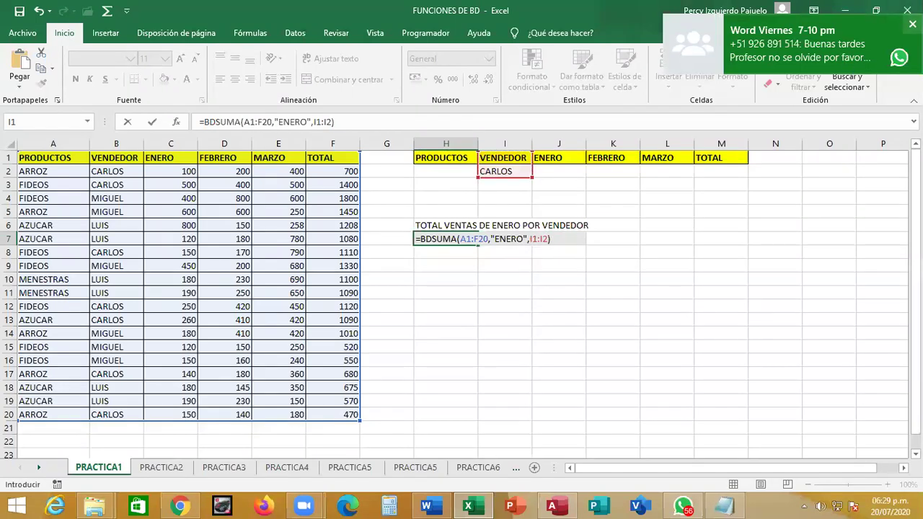
click(913, 24)
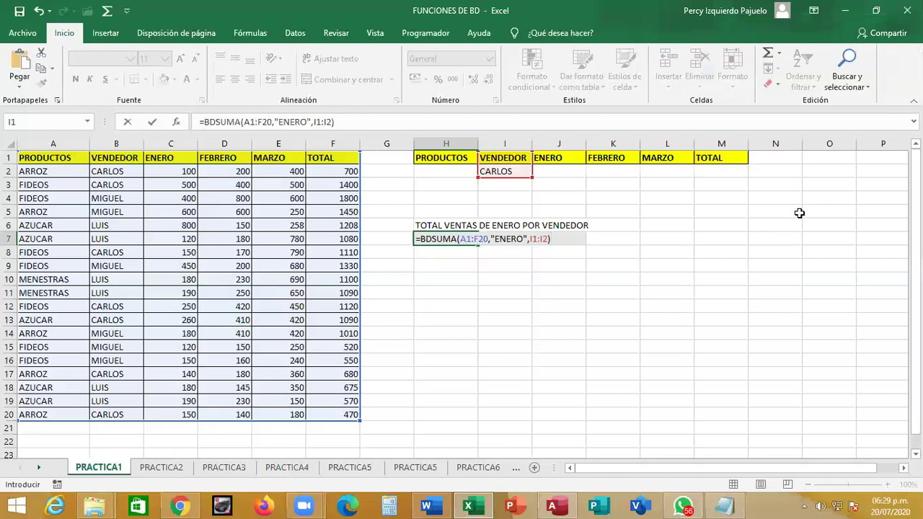
key(Return)
key(Up)
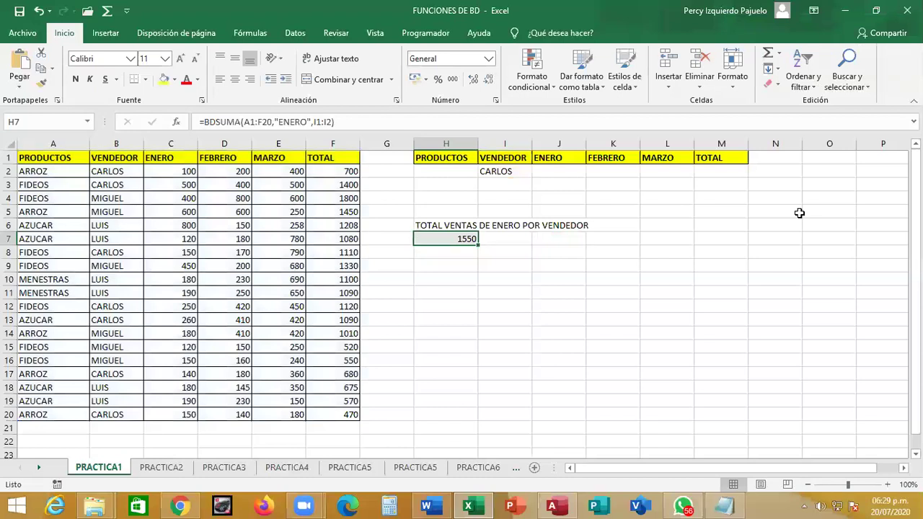
key(F2)
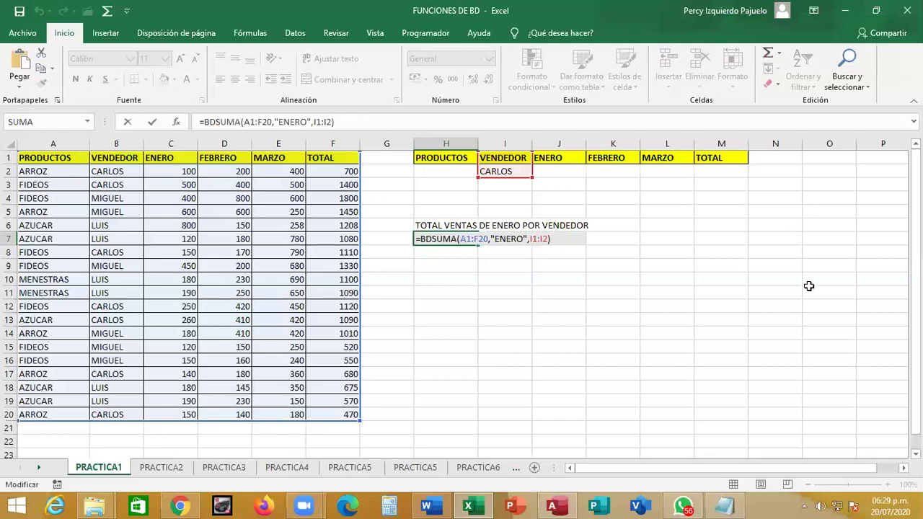
key(Return)
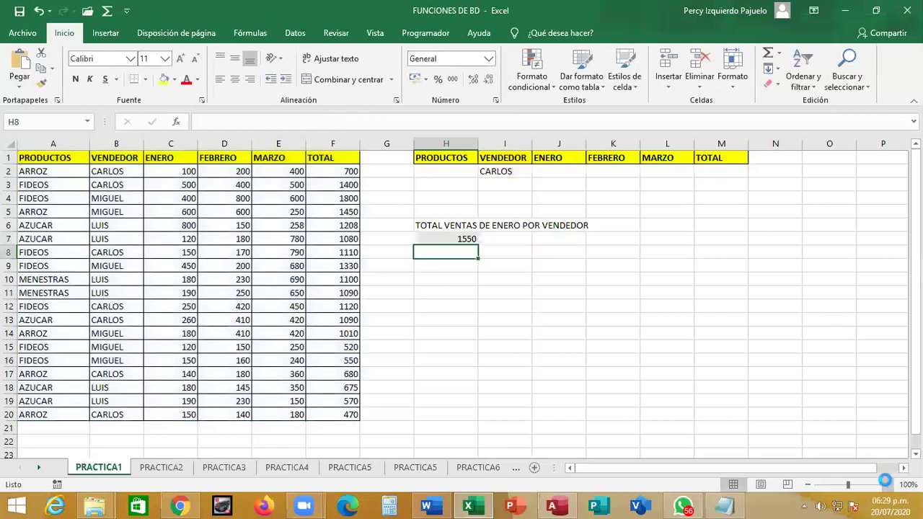
click(886, 483)
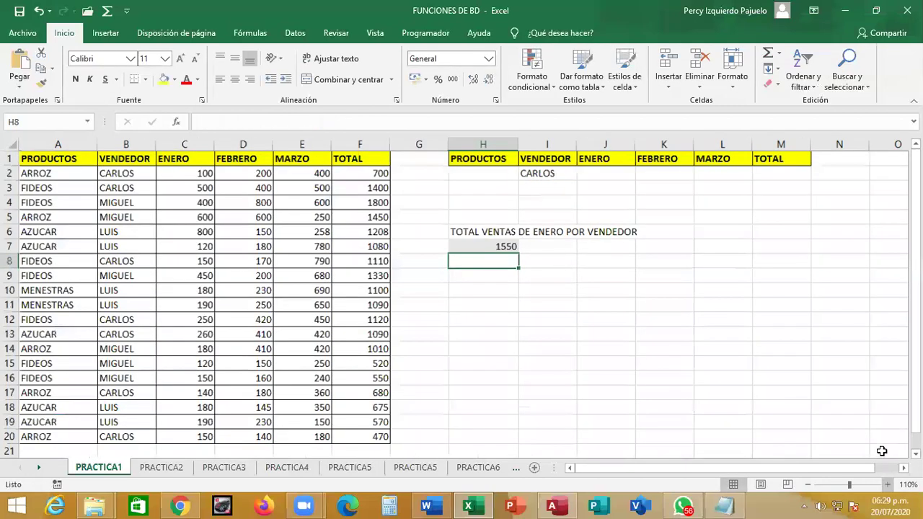
scroll(573, 261, up, 1)
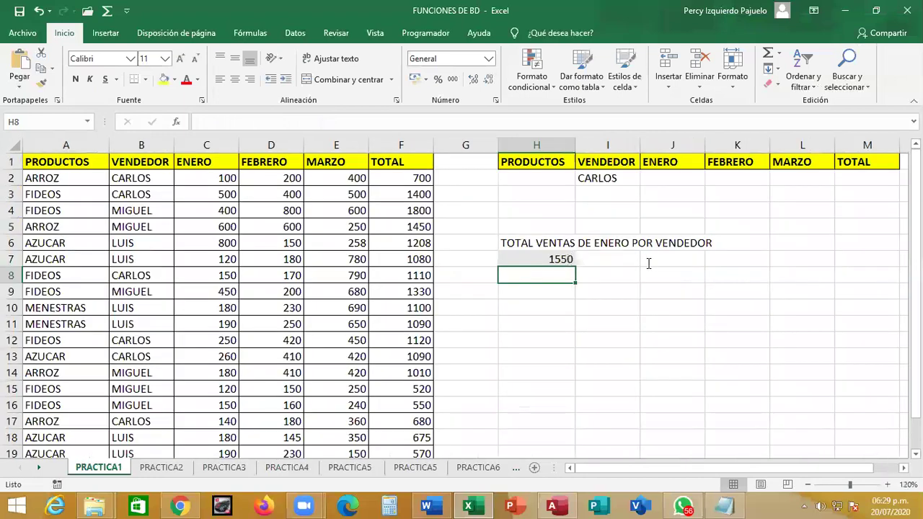
key(Up)
key(F2)
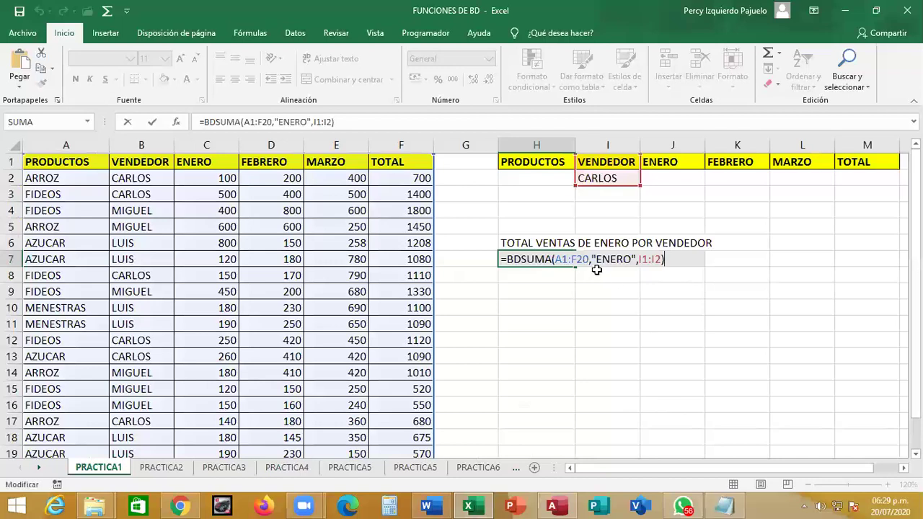
drag(589, 259, 555, 259)
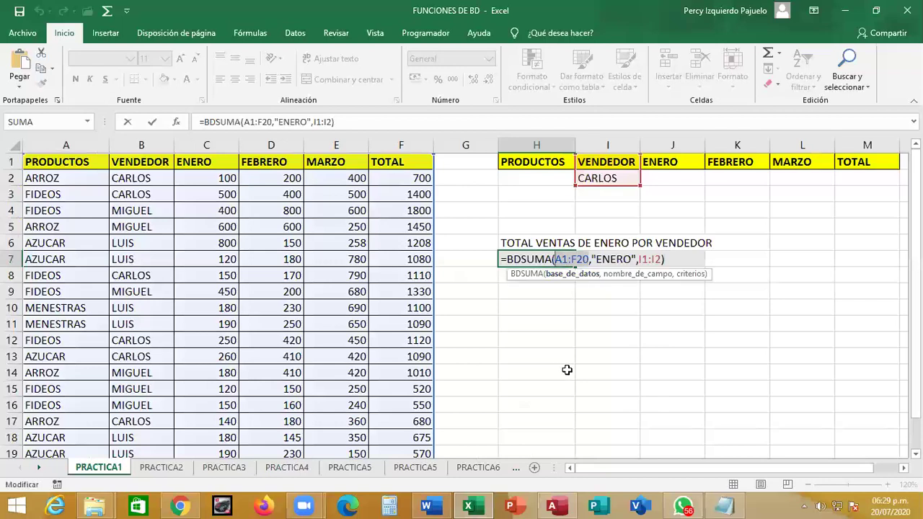
drag(592, 259, 638, 259)
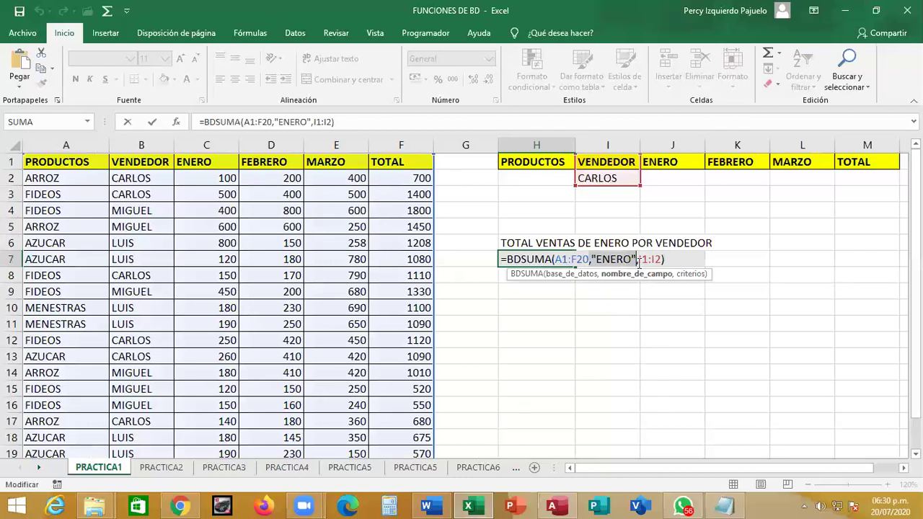
drag(639, 259, 659, 258)
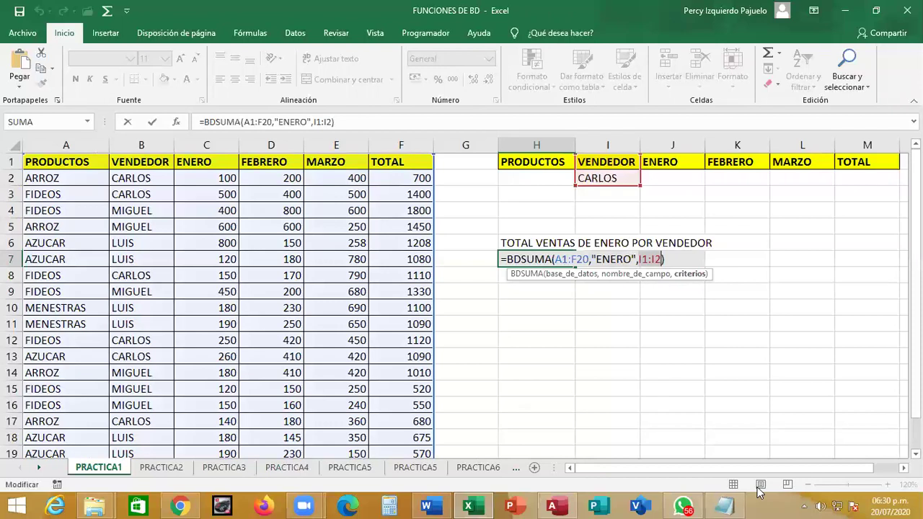
click(840, 273)
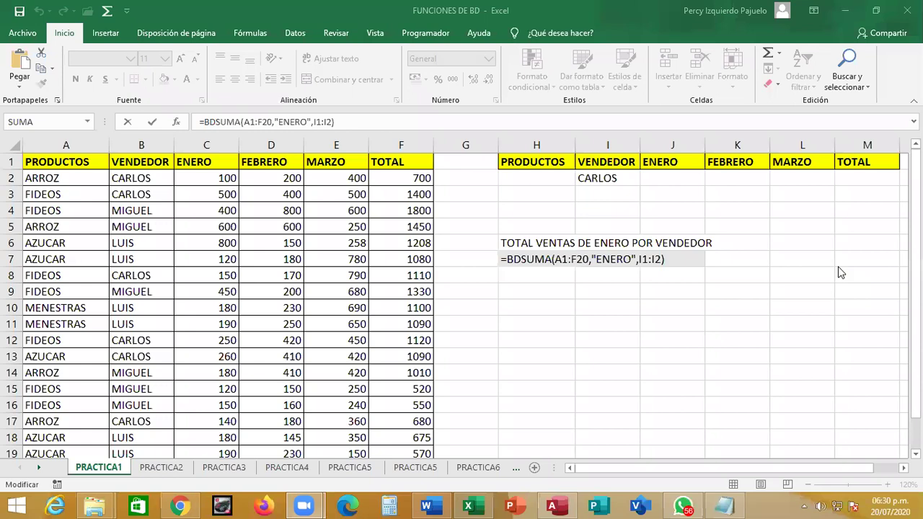
double_click(678, 260)
key(Return)
Step: Put =SUMA(C2:C20) in H11 for a 5110 January total, then review H7's BDSUMA formula
click(570, 326)
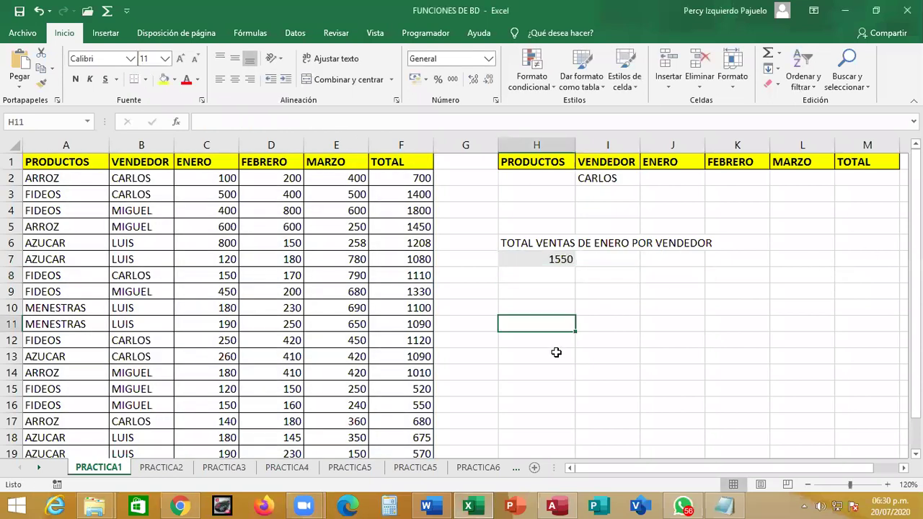
text(=SUMA)
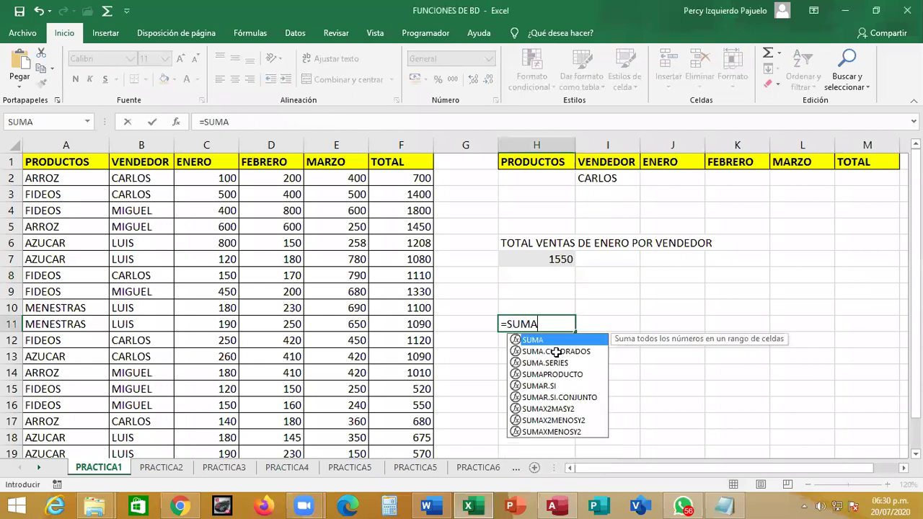
text(()
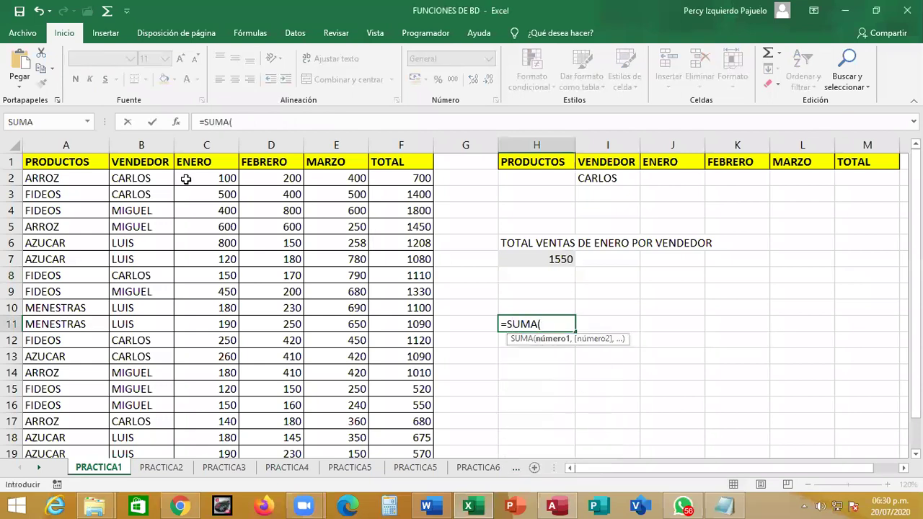
drag(206, 179, 314, 424)
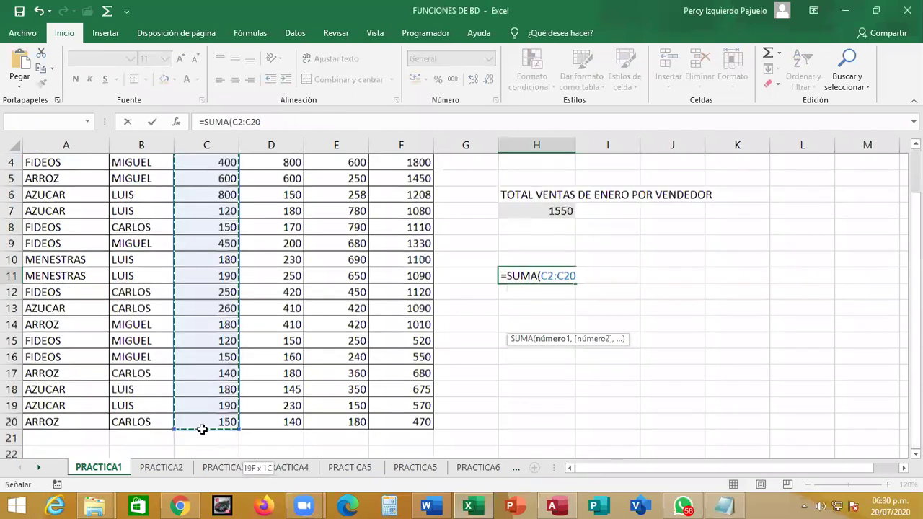
scroll(635, 438, up, 1)
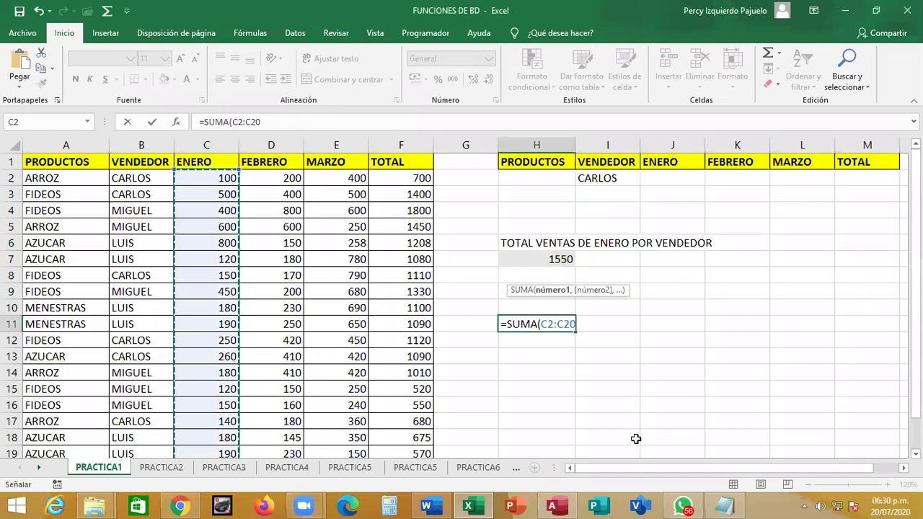
key(Return)
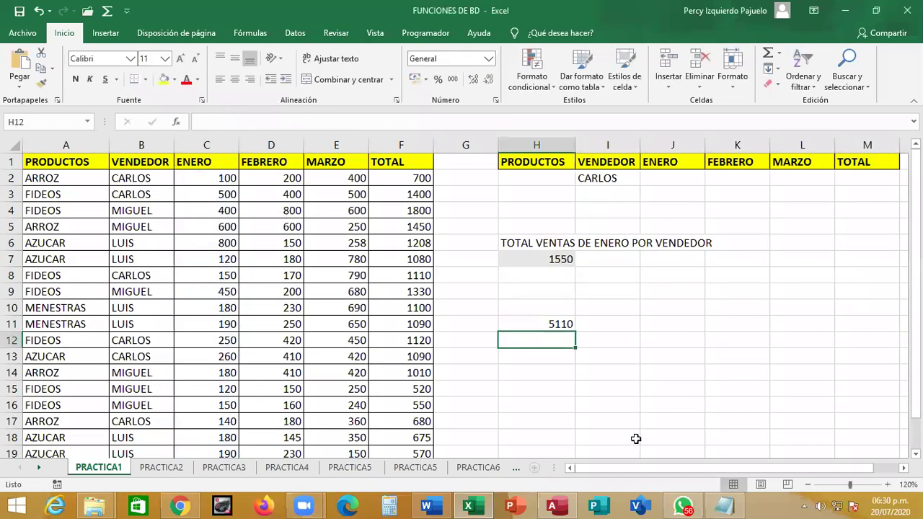
key(Up)
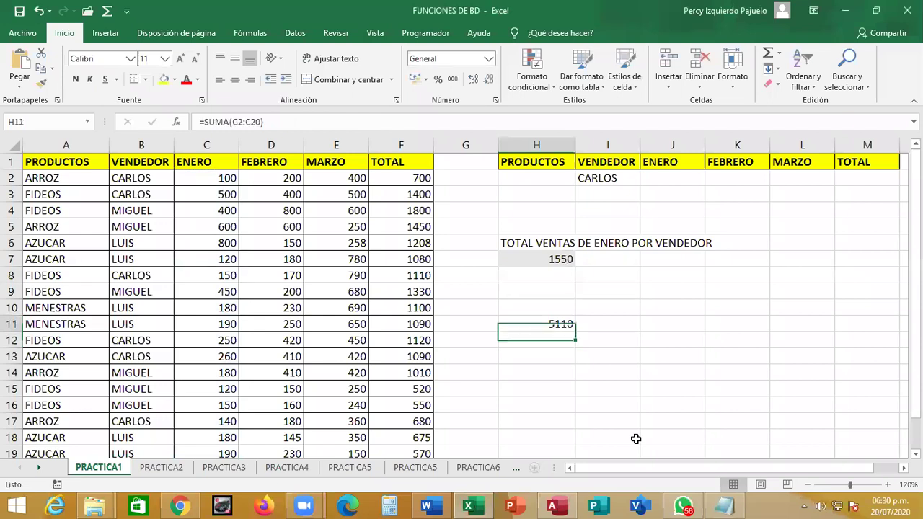
key(Up)
key(Up)
key(Up)
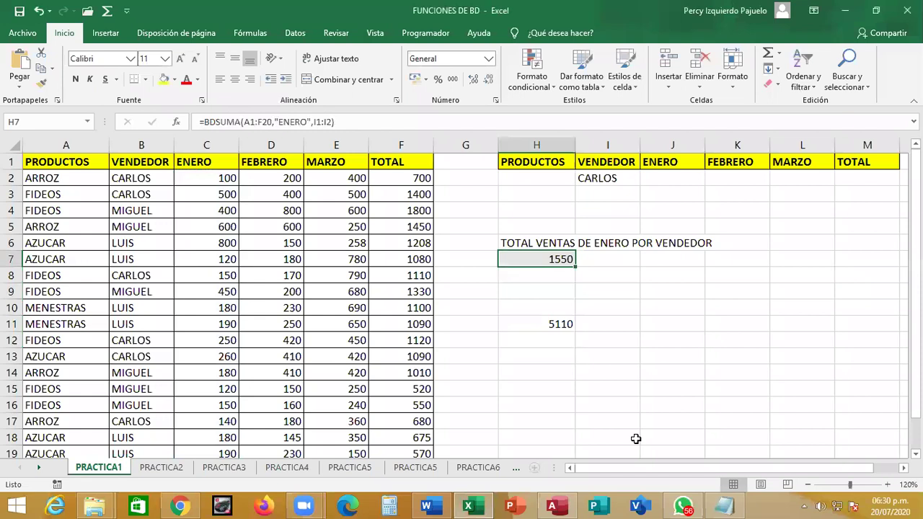
key(F2)
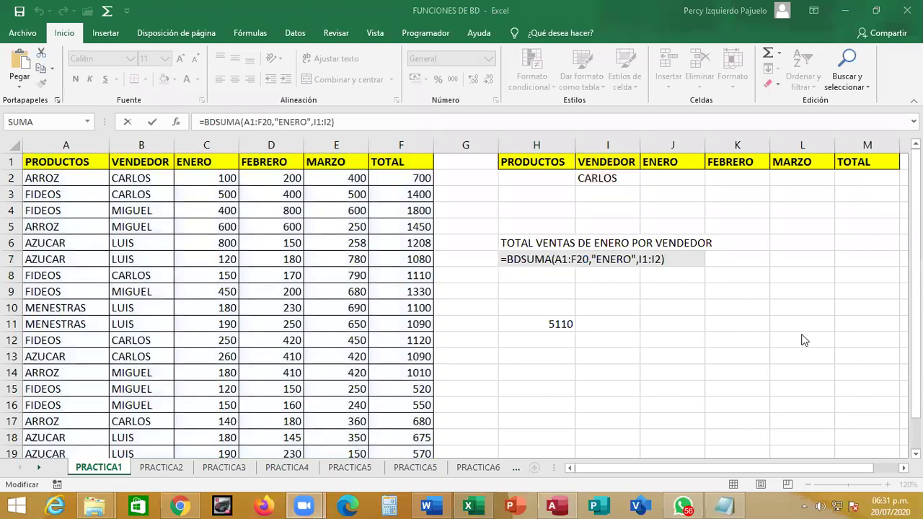
Step: Leave H7 unchanged and start =SUMAR.SI in H11 with range B2:B20 and criterion "Carlos"
click(678, 260)
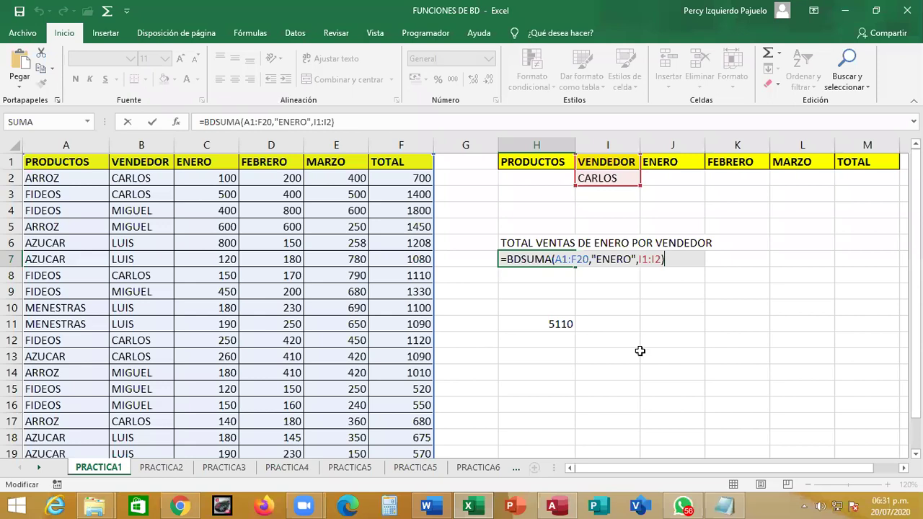
key(Return)
key(Down)
key(Down)
key(Down)
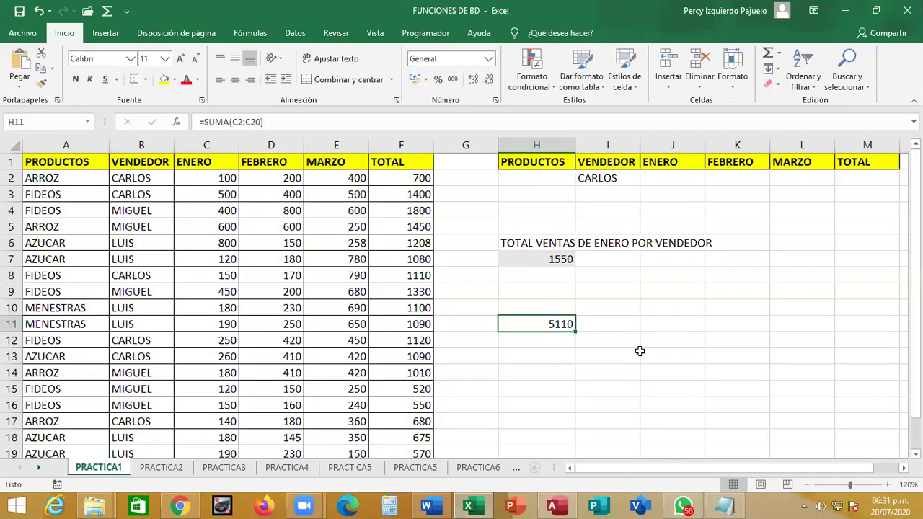
text(=SUMA)
key(Down)
key(Down)
key(Down)
key(Down)
key(Tab)
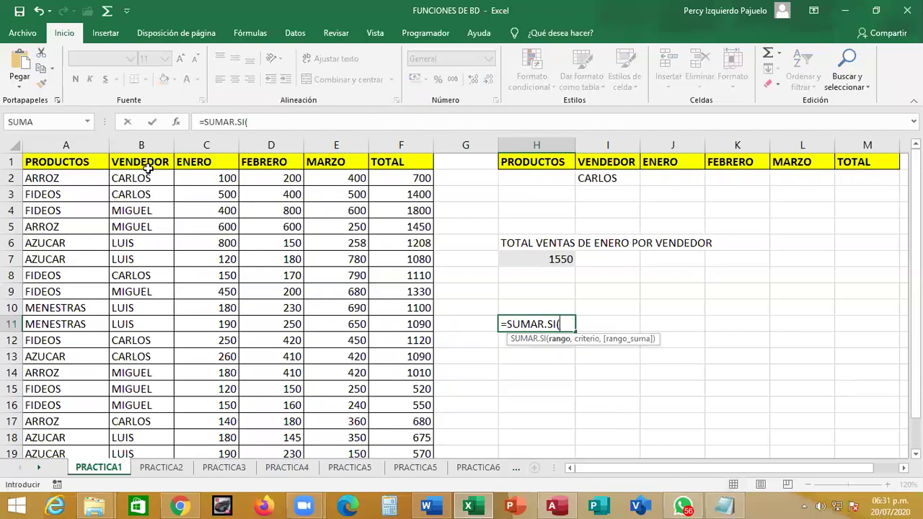
drag(148, 180, 147, 424)
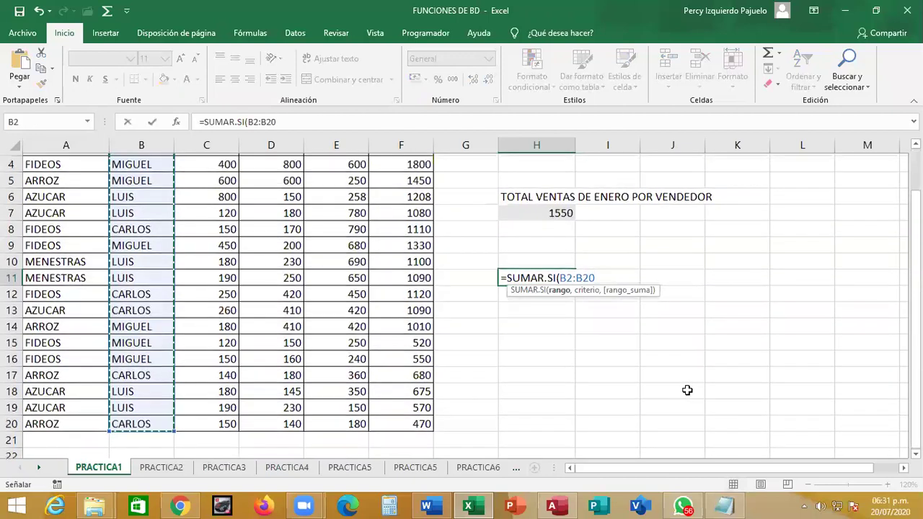
scroll(687, 390, up, 1)
text(,)
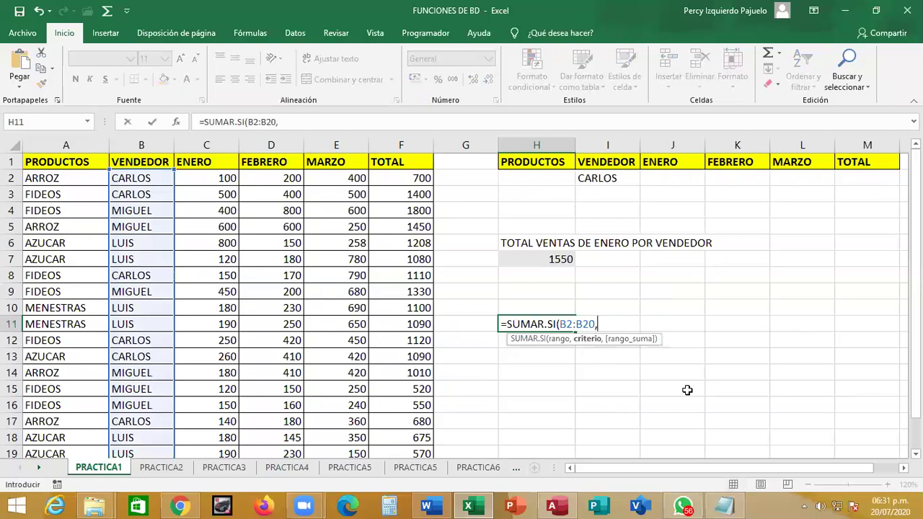
text("carlos)
key(BackSpace)
key(BackSpace)
key(BackSpace)
key(BackSpace)
text(Carlos)
text(",)
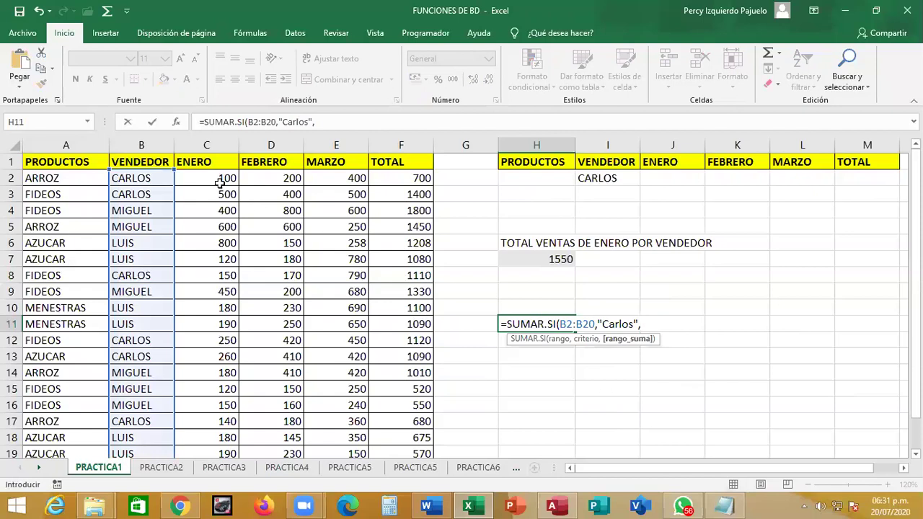
Step: Add sum range C2:C20 to get 1550, recheck it, then move to I2
drag(216, 179, 216, 421)
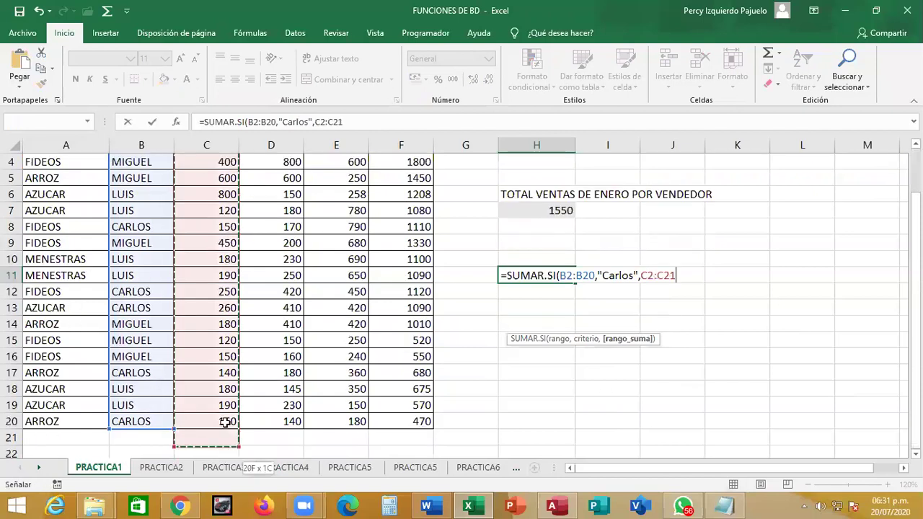
scroll(811, 340, up, 1)
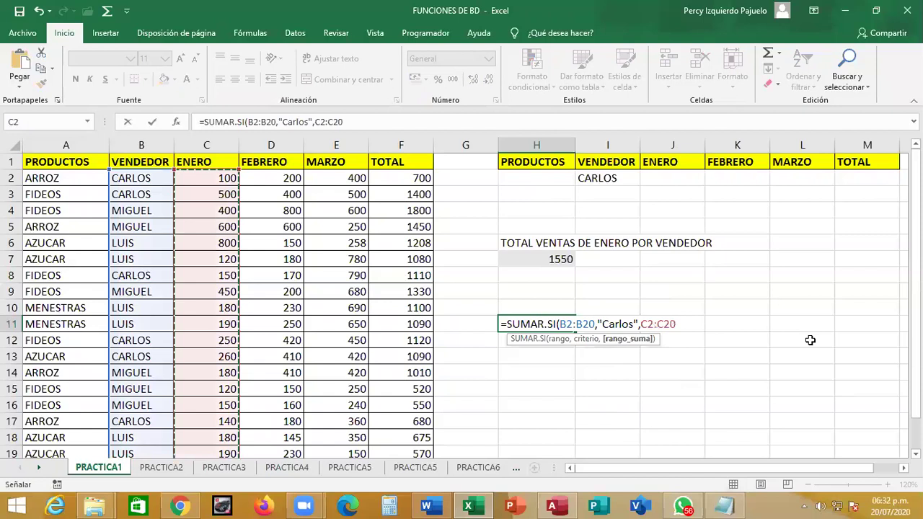
text())
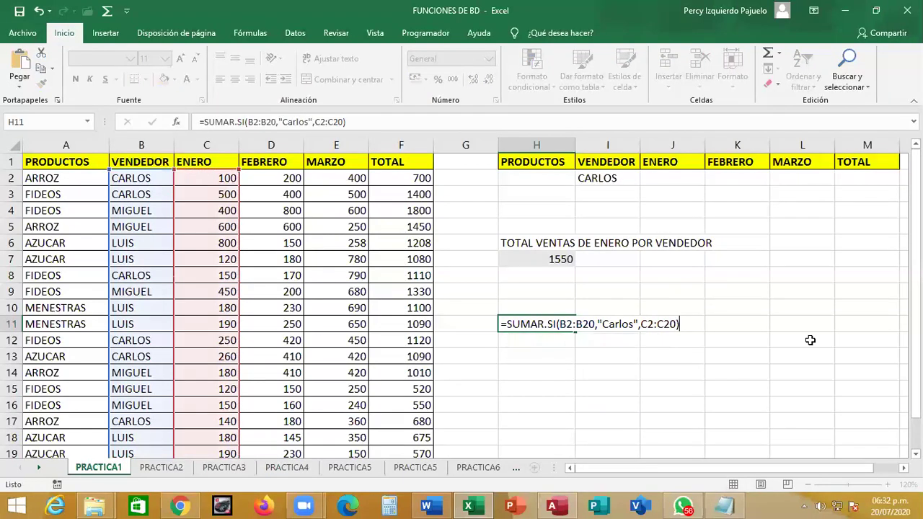
key(ctrl+Return)
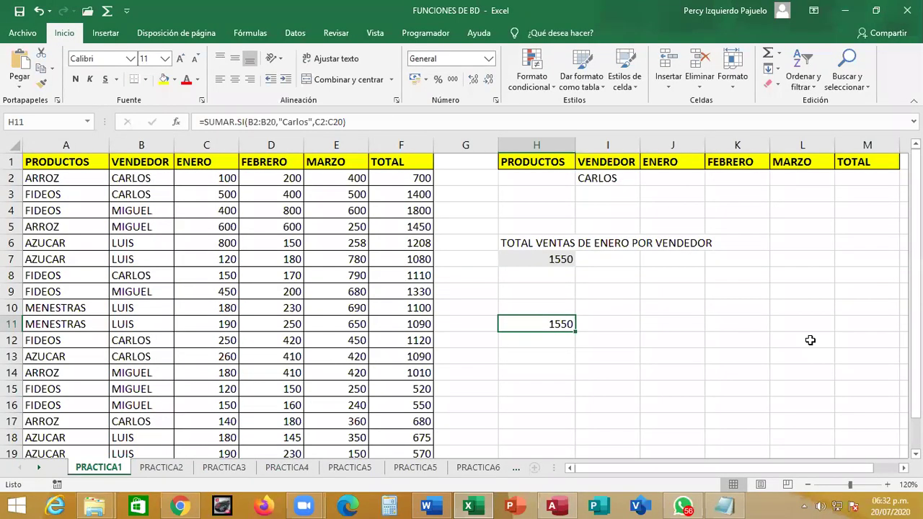
key(F2)
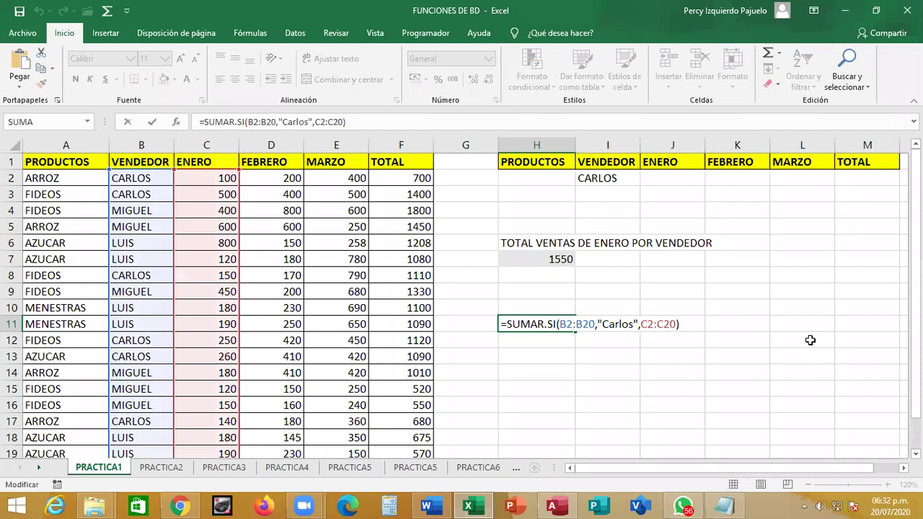
key(Return)
key(Up)
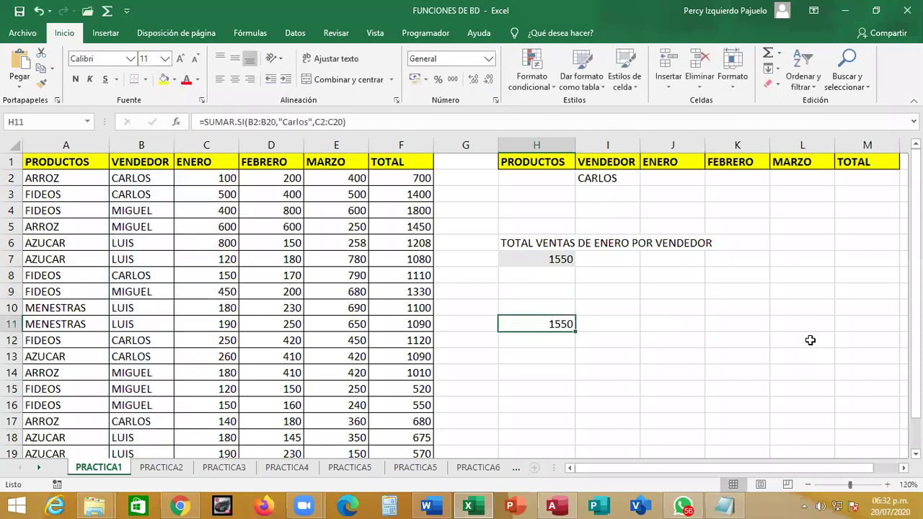
key(Up)
key(Up)
key(Up)
key(Up)
key(Up)
key(Up)
key(Up)
key(Right)
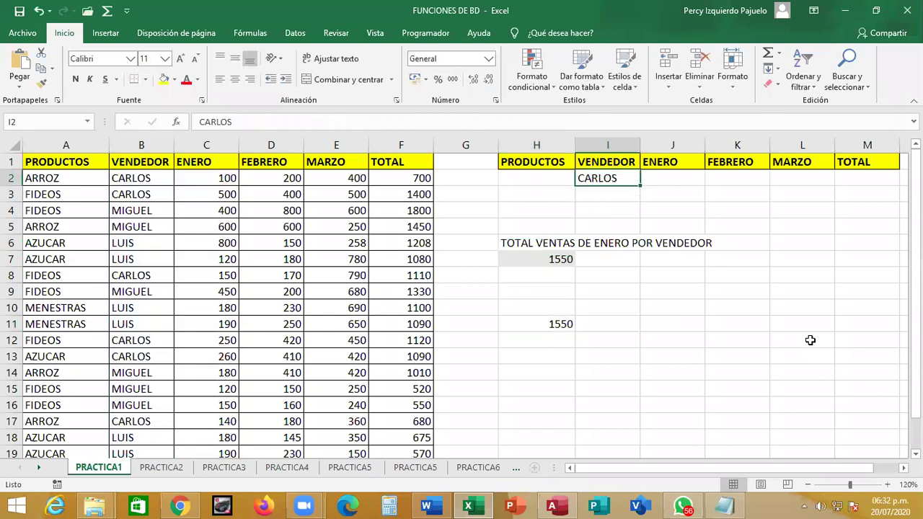
Step: Change the seller criterion in I2 to miguel, then to LUIS
text(miguel)
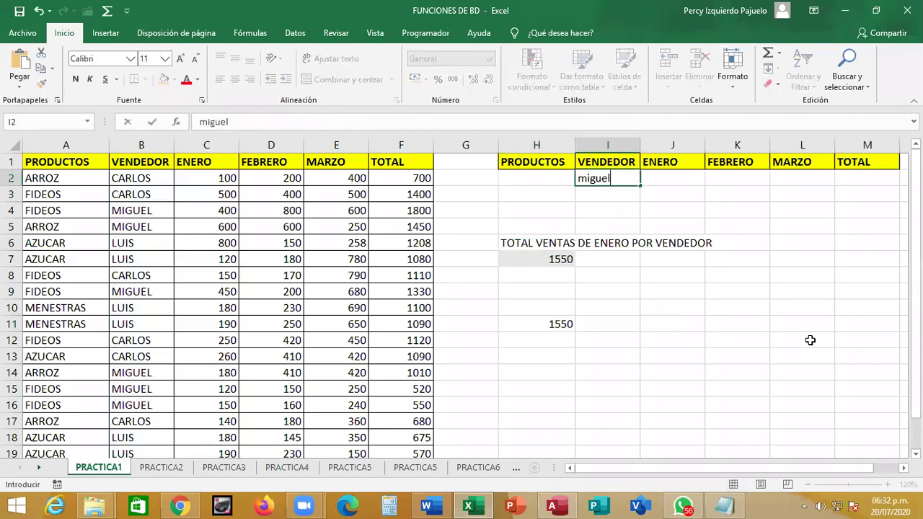
key(Return)
key(Up)
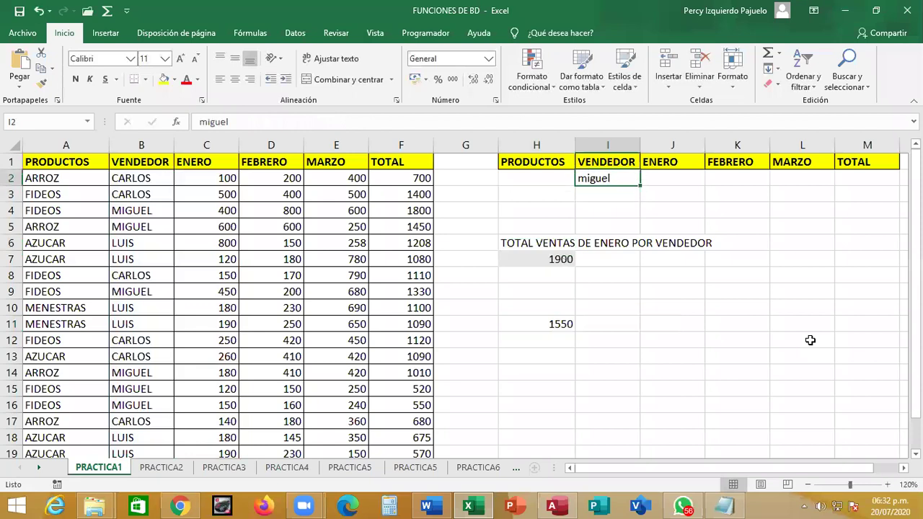
text(LUIS)
key(Return)
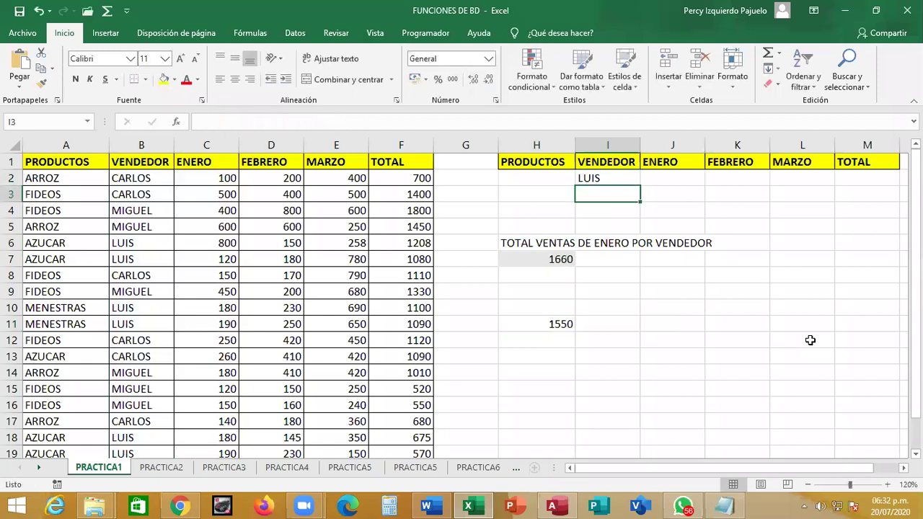
Step: Clear the SUMAR.SI check from H11 and return to H7's 1660 total
key(Down)
key(Down)
key(Down)
key(Down)
key(Left)
key(Down)
key(Down)
key(Down)
key(Down)
key(Delete)
key(Up)
key(Up)
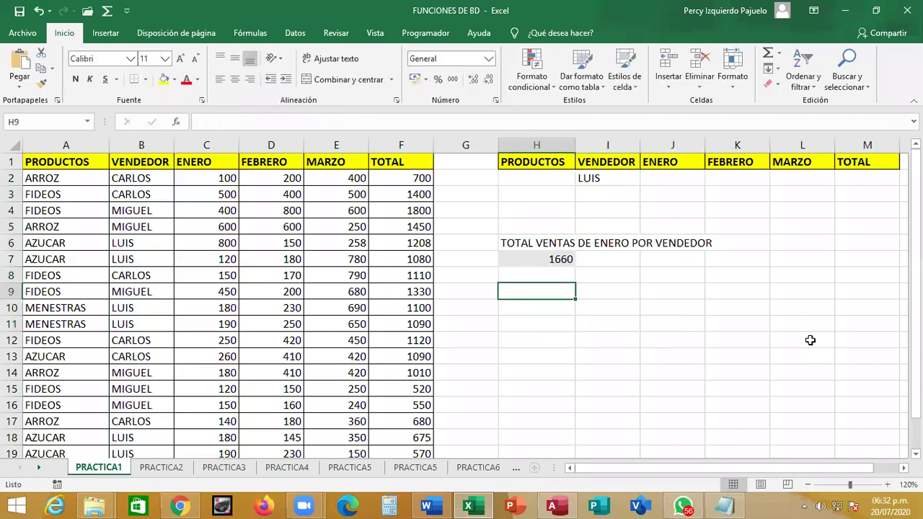
key(Up)
key(Up)
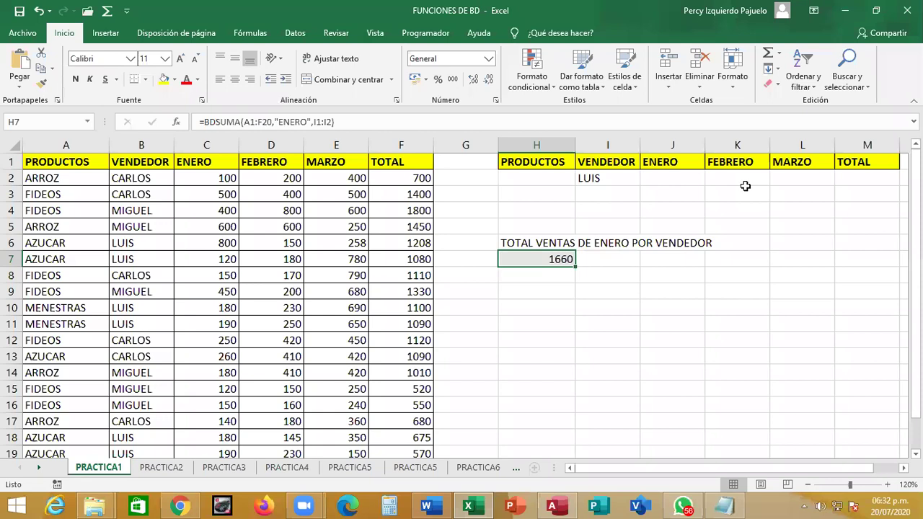
key(F2)
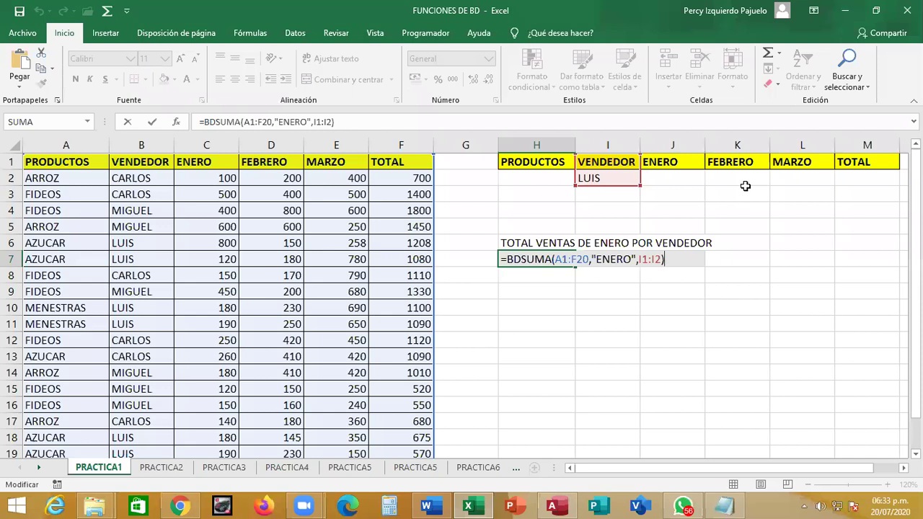
key(Return)
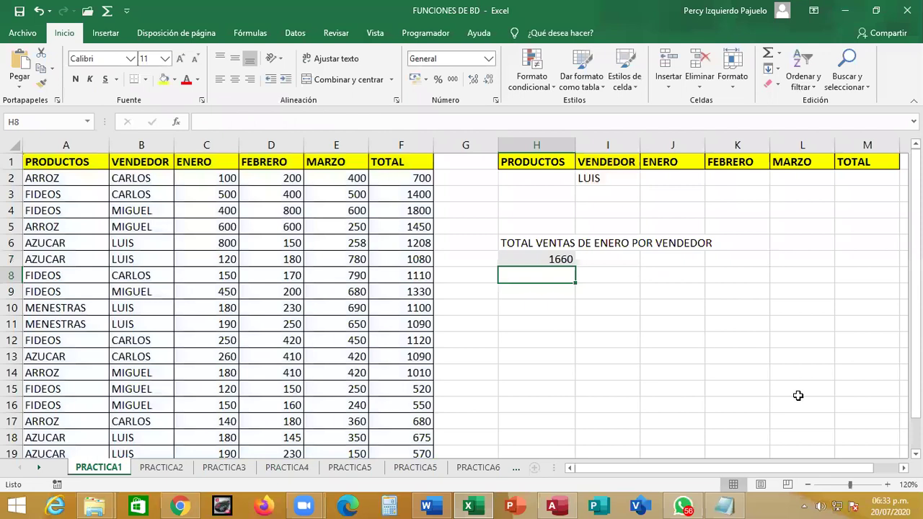
drag(670, 470, 703, 470)
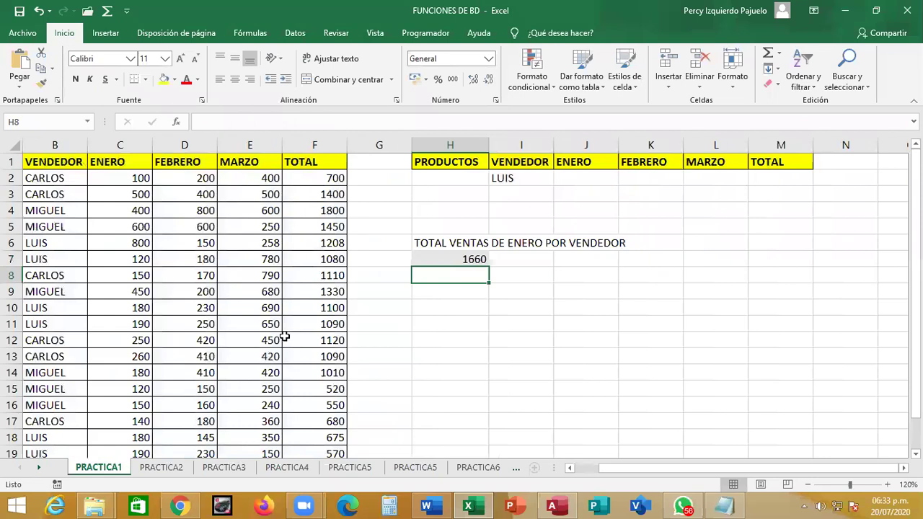
Step: Enter the heading VENDEDORES in K10
key(Right)
key(Down)
key(Right)
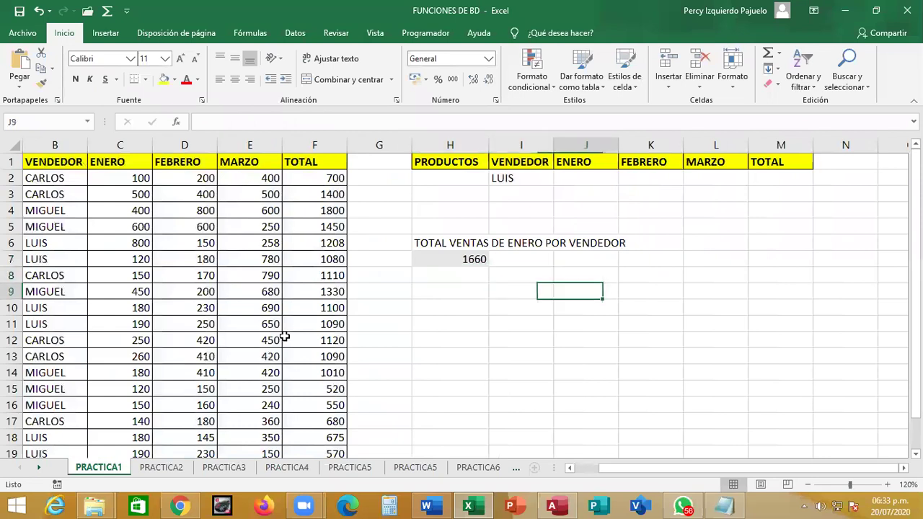
key(Right)
key(Down)
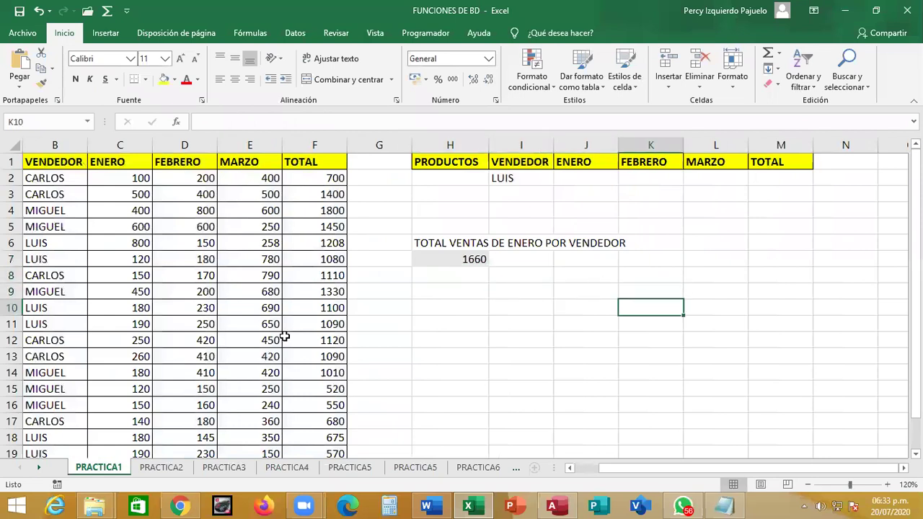
text(VEN)
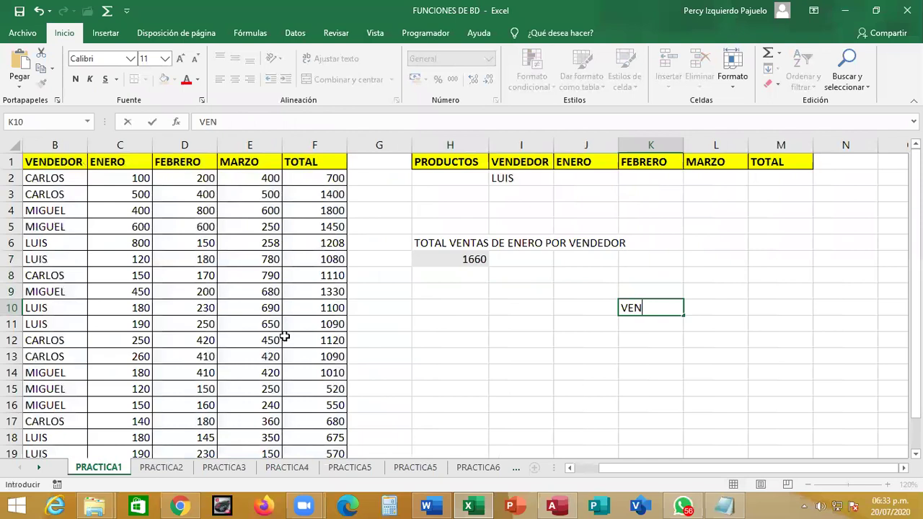
text(DEDORES)
key(Return)
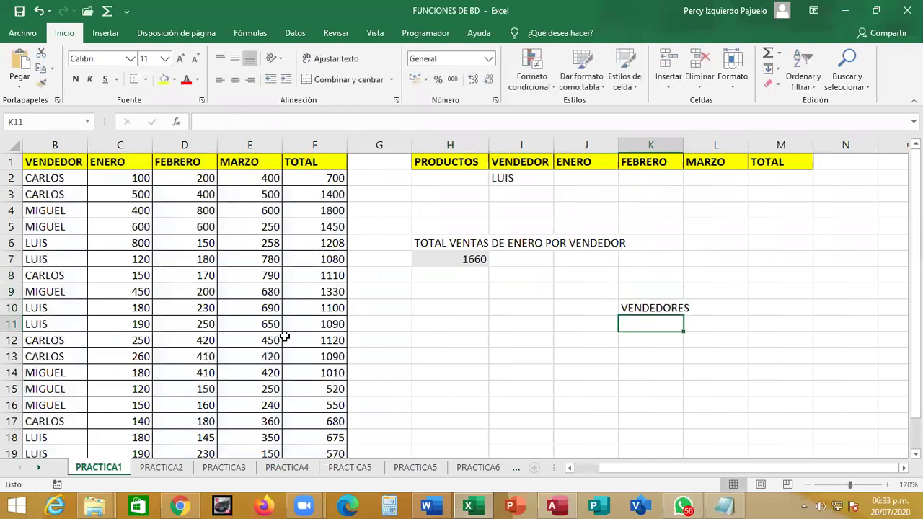
Step: List LUIS, CARLOS and MIGUEL under the VENDEDORES heading
text(LUIS)
key(Return)
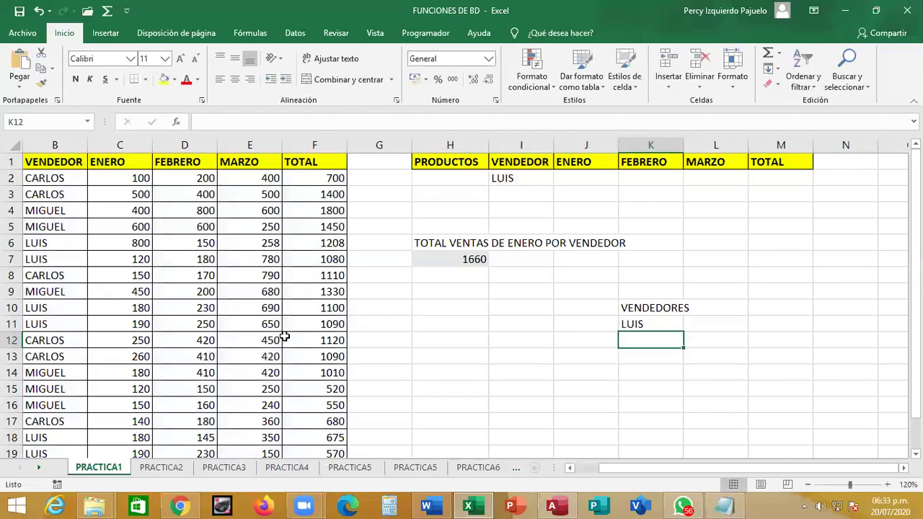
text(CARL)
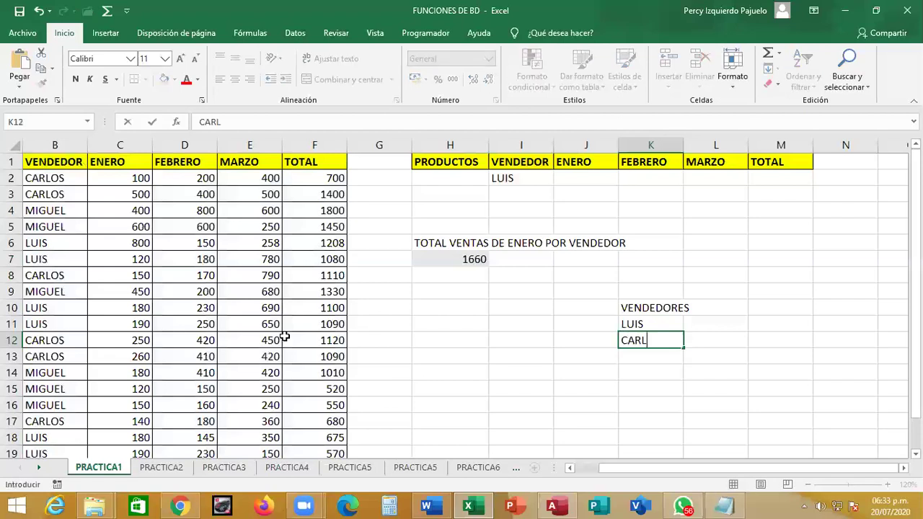
text(OS)
key(Return)
text(MIGUE)
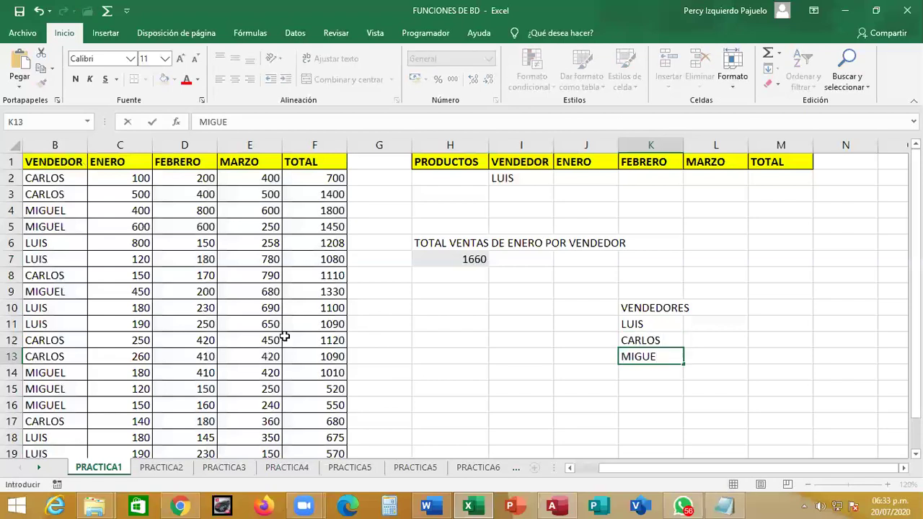
text(L)
key(Return)
Step: Clear the vendor list from K10:K13
key(Up)
key(Up)
key(Up)
key(Up)
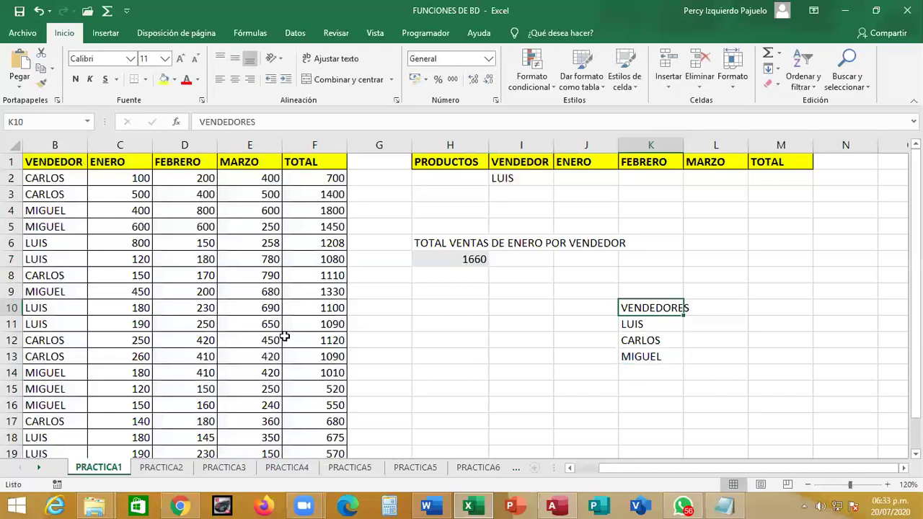
key(shift+Down)
key(shift+Down)
key(shift+Down)
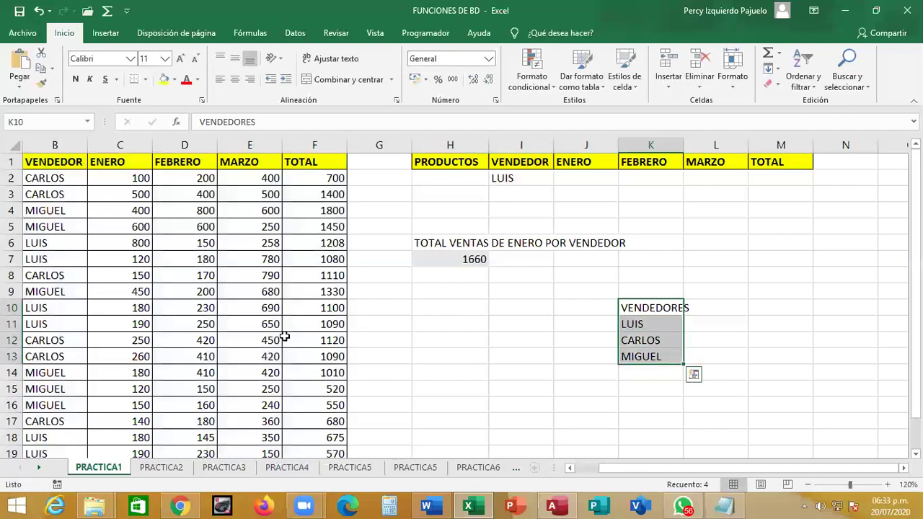
key(Delete)
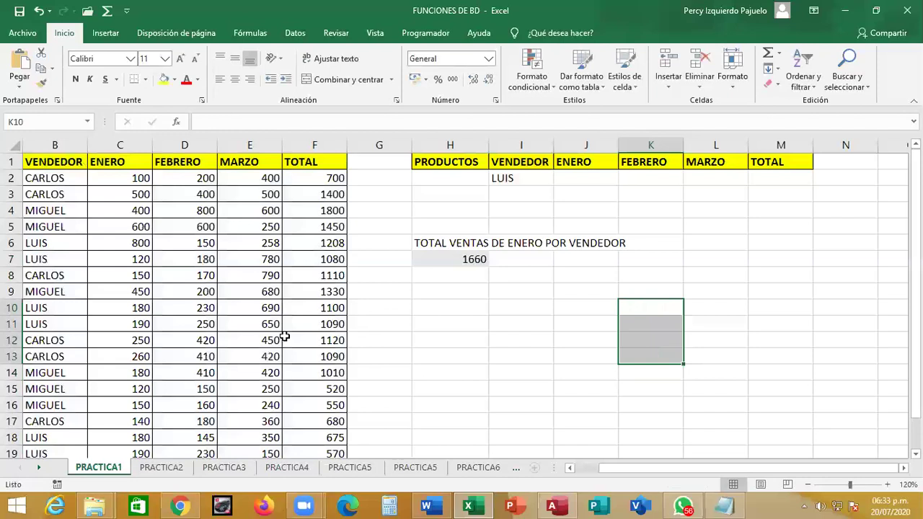
click(458, 259)
double_click(458, 258)
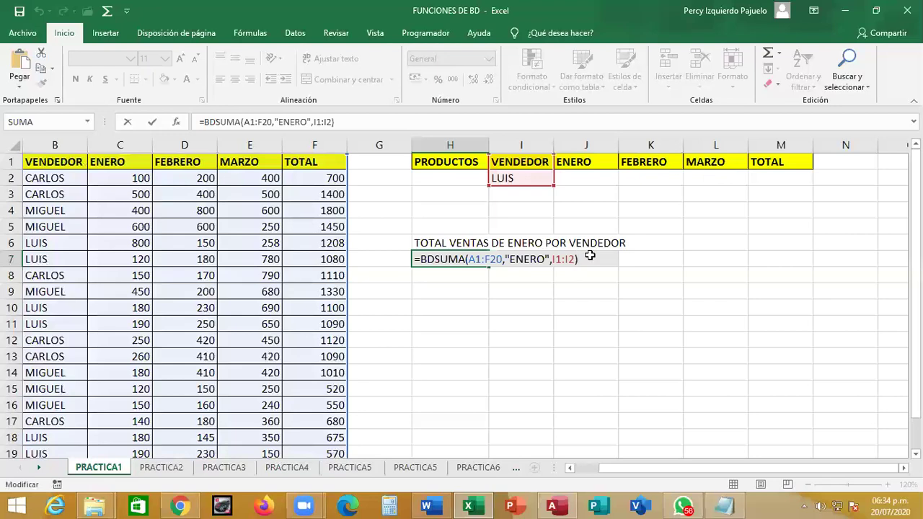
key(Return)
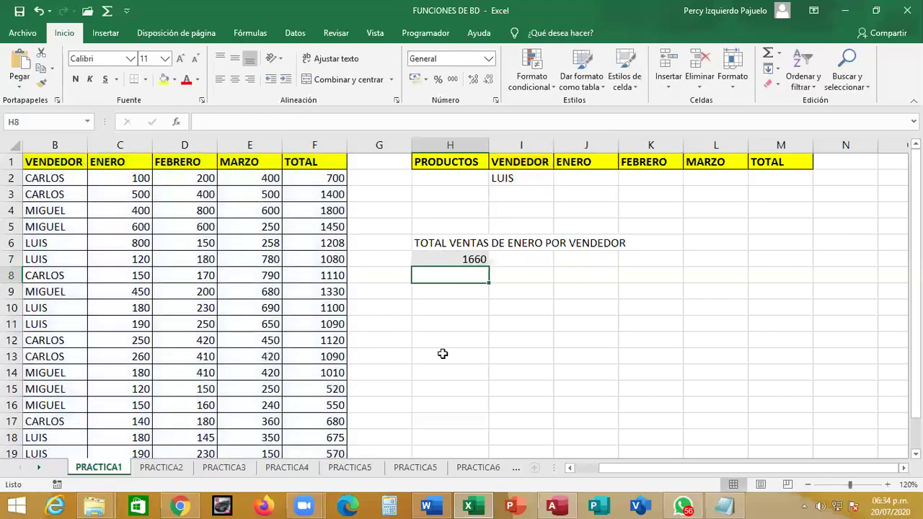
Step: Show PRACTICA2 at 110% zoom and select H2 under PRODUCTOS
click(184, 469)
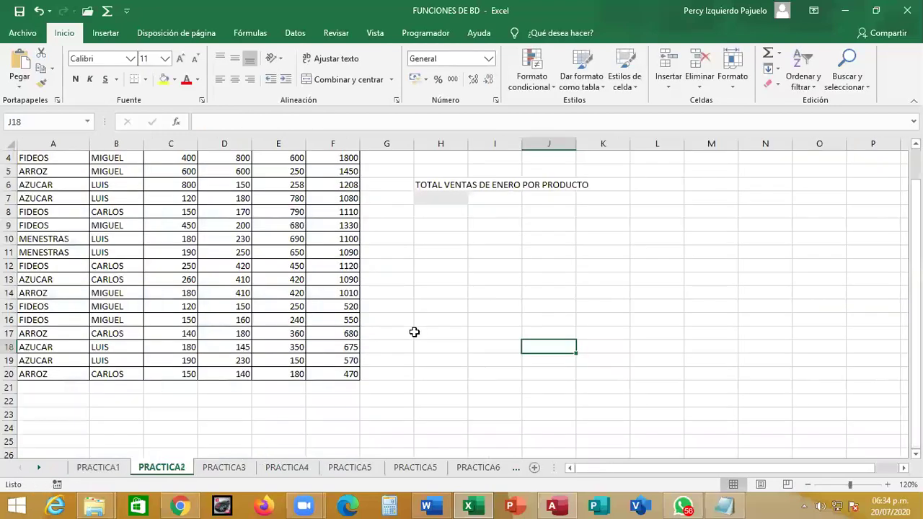
scroll(620, 413, up, 1)
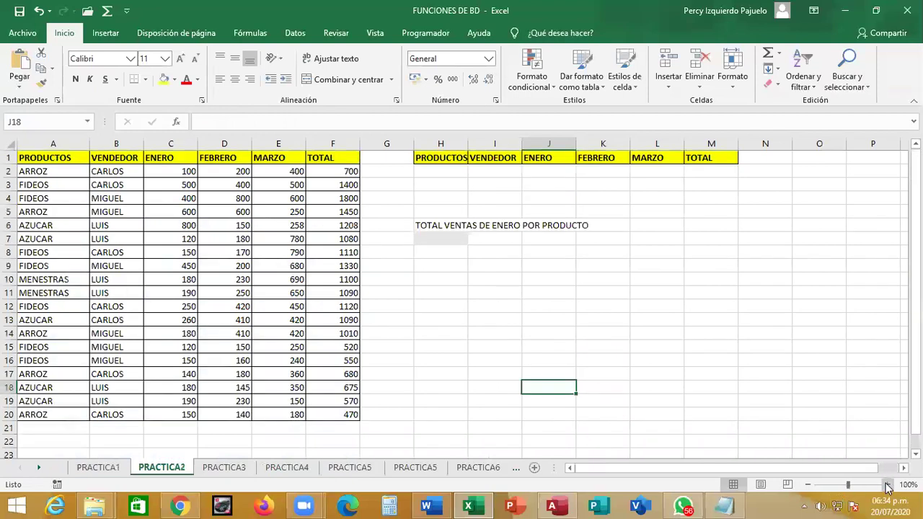
click(888, 486)
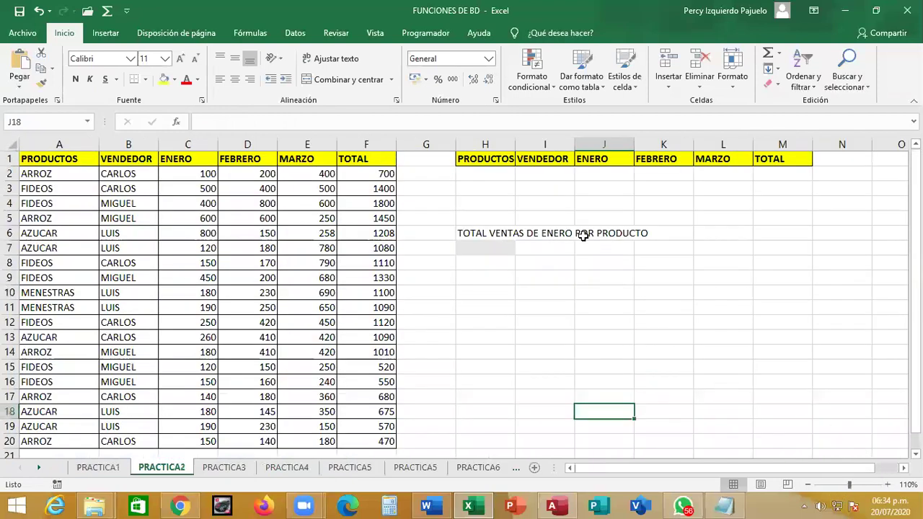
click(500, 178)
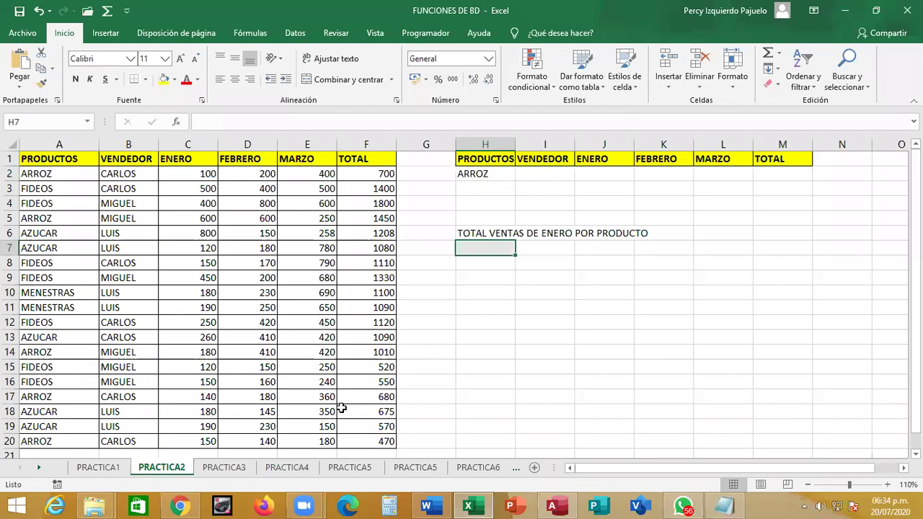
Step: Enter =BDSUMA(A1:F20,"ENERO",H1:H2) in H7, returning 1170 for ARROZ
text(=BDSUMA()
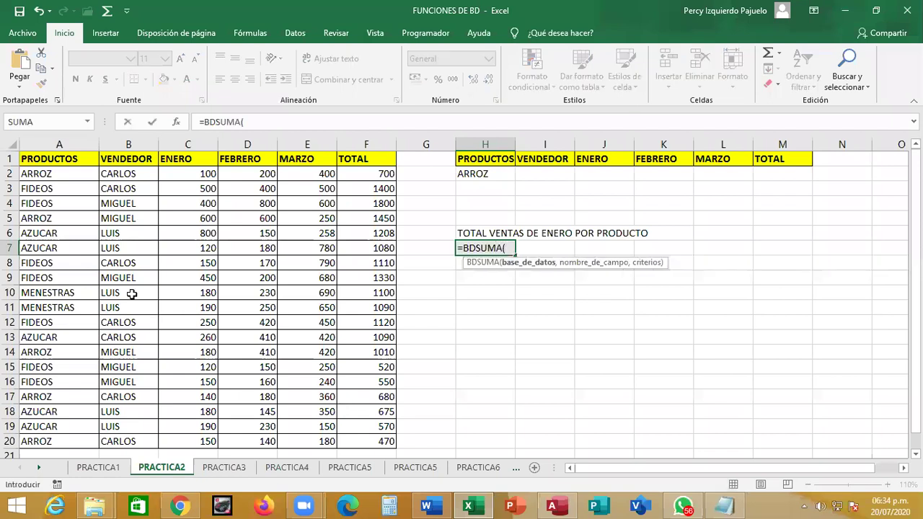
mouse_move(64, 161)
mouse_down()
mouse_move(349, 445)
mouse_move(398, 400)
mouse_up()
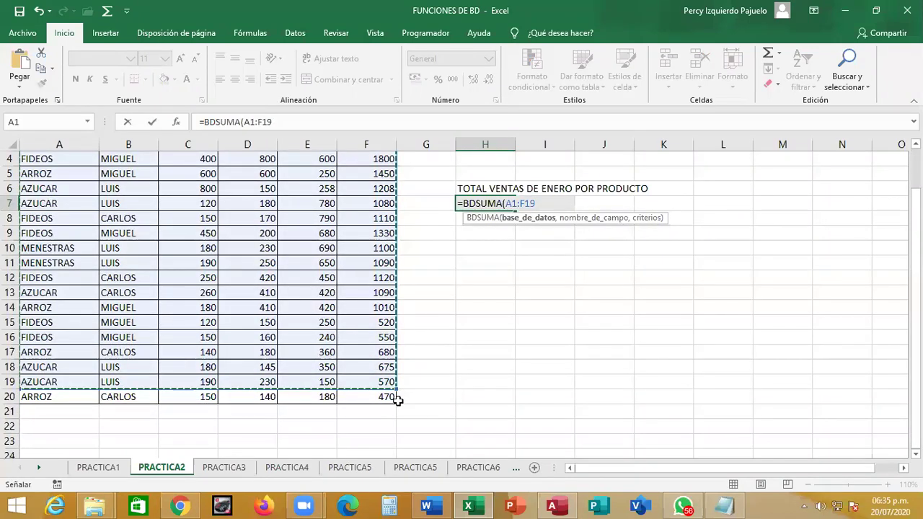
mouse_move(330, 432)
mouse_down()
mouse_move(382, 401)
mouse_move(776, 401)
mouse_up()
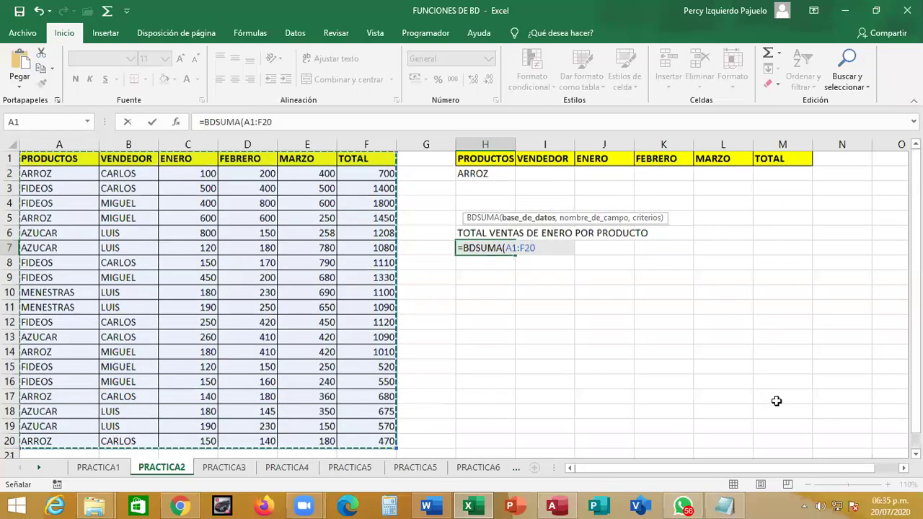
text(,)
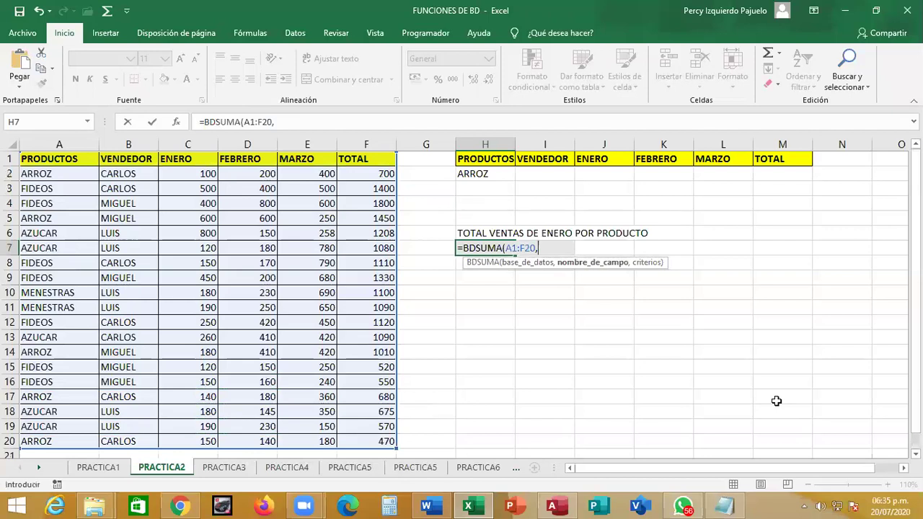
text(")
text(ENERO)
text(",)
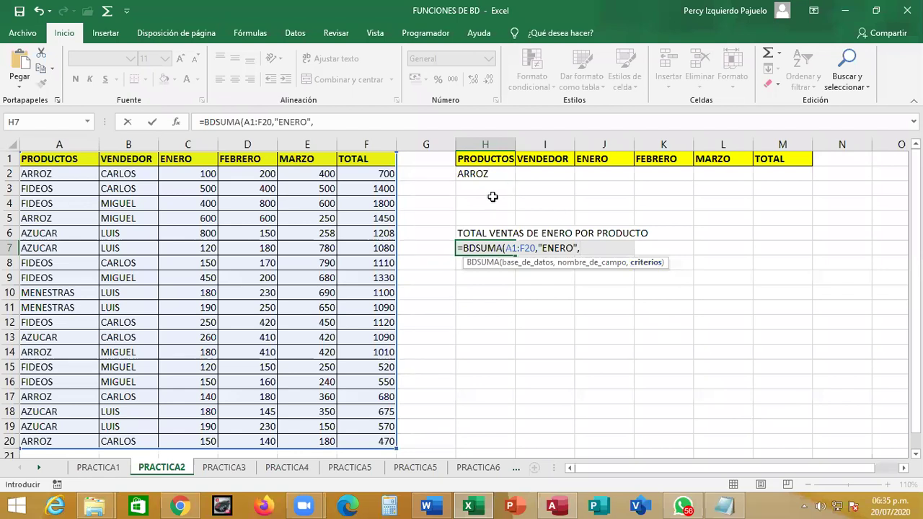
drag(497, 168, 498, 178)
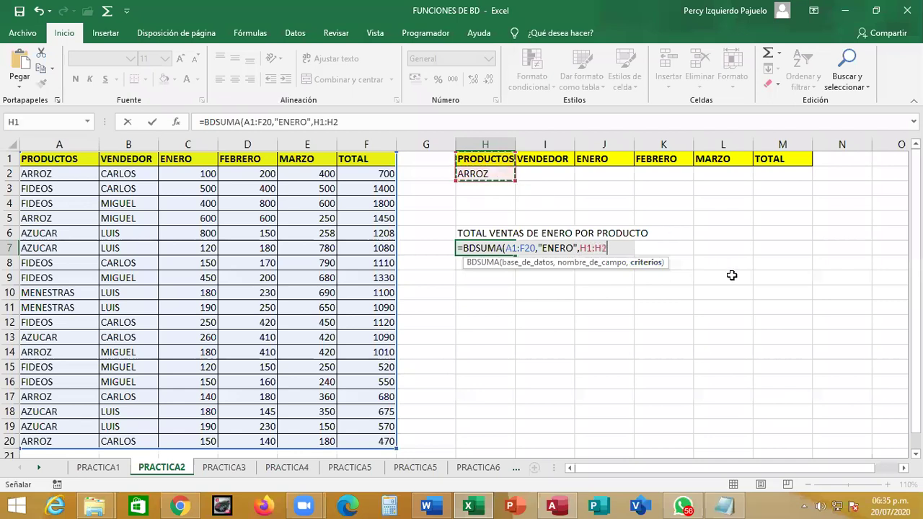
text())
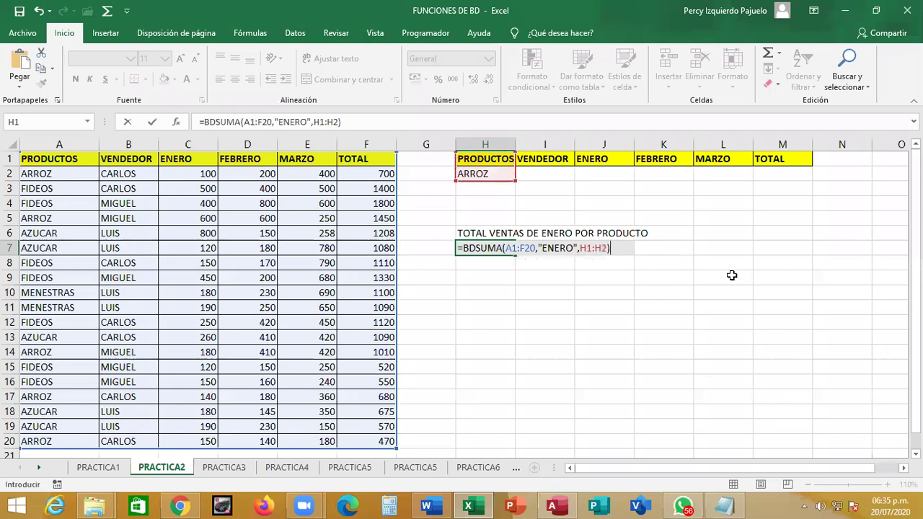
key(Return)
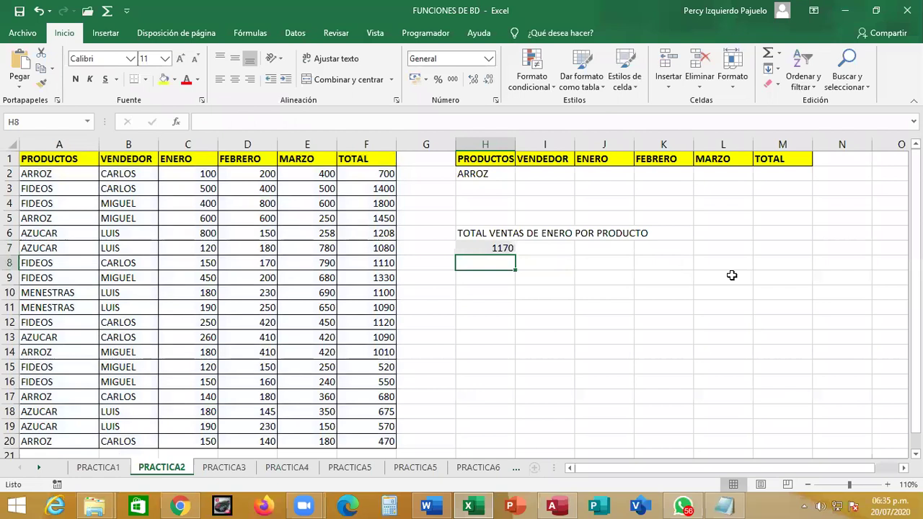
Step: Cycle the H2 product criterion through AZUCAR, FIDEOS and MENESTRAS, watching H7 recalculate
key(Up)
key(Up)
key(Up)
key(Up)
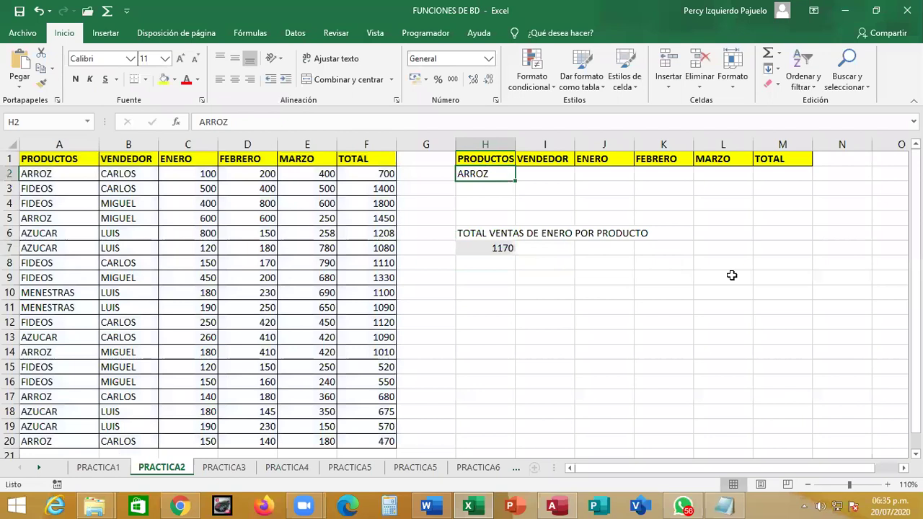
text(AZUCAR)
key(Return)
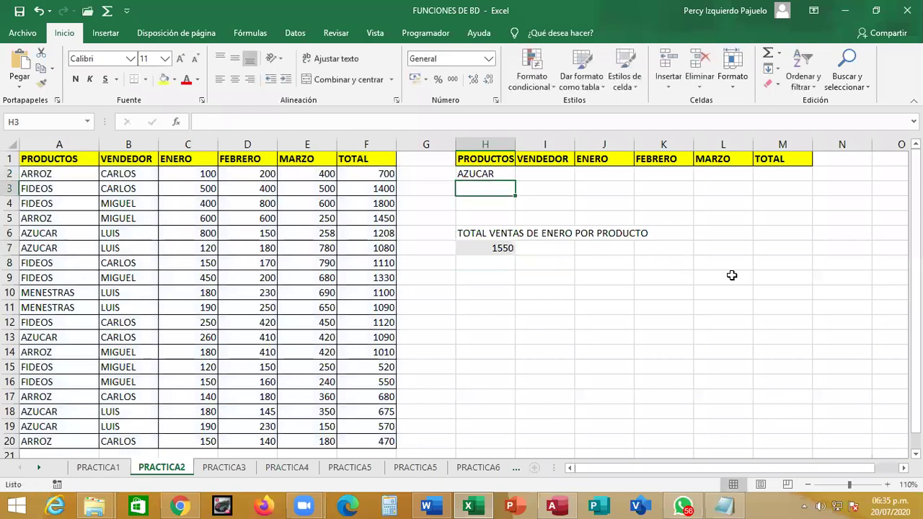
key(Up)
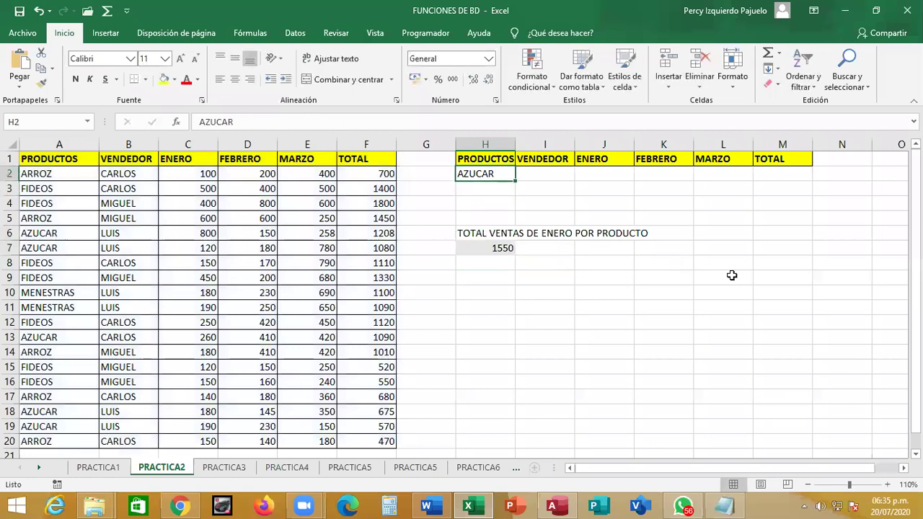
text(FIDEOS)
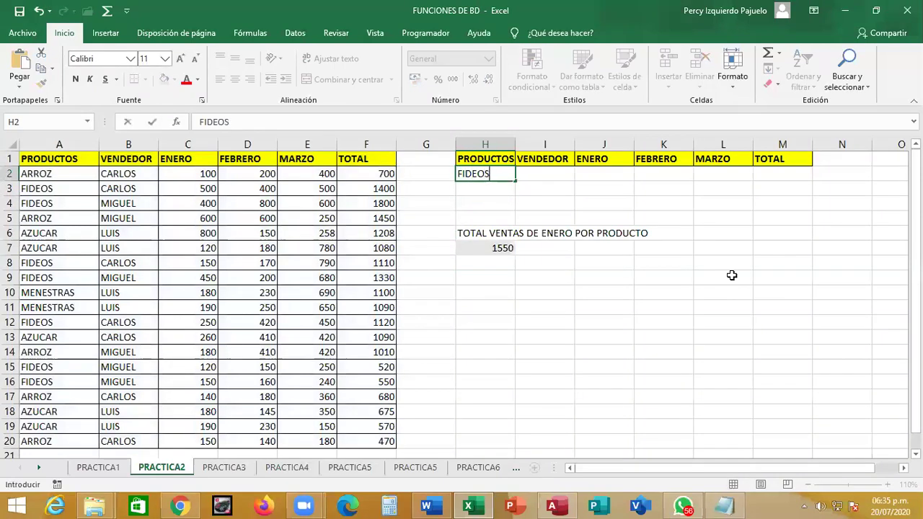
key(Return)
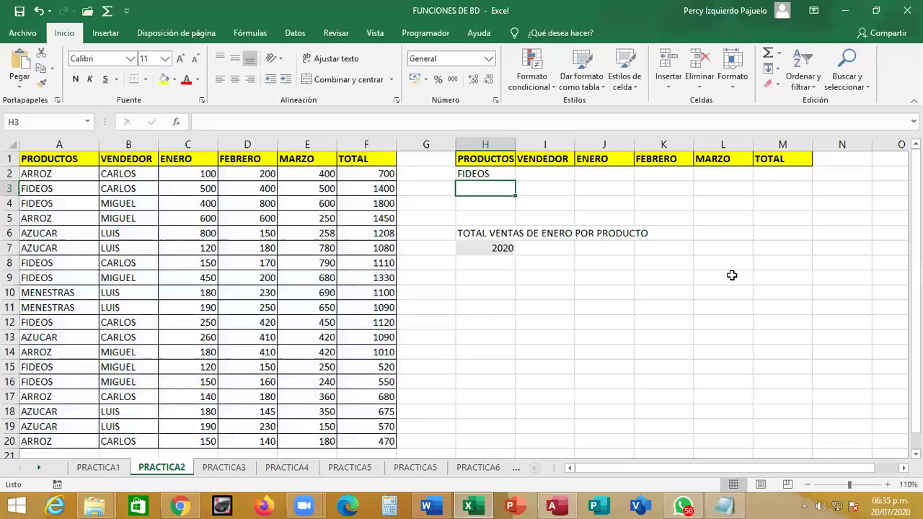
key(Up)
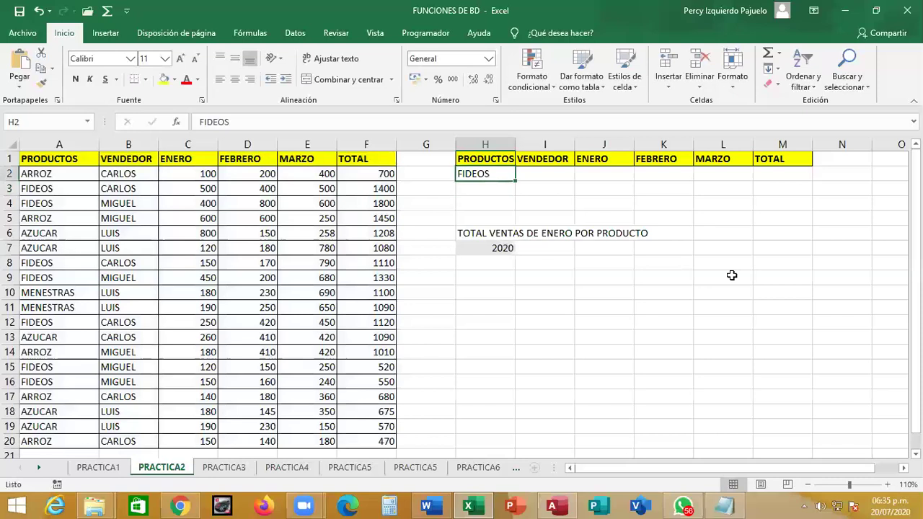
text(MENESTRAS)
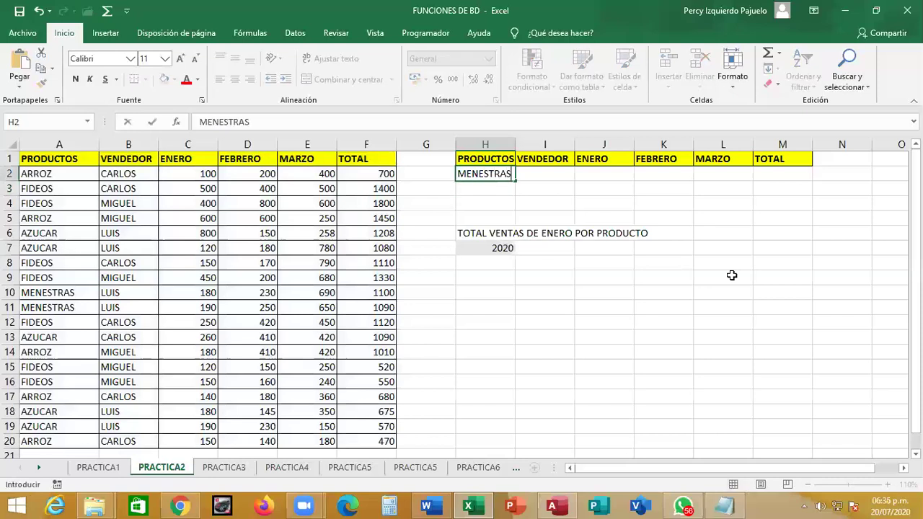
key(Return)
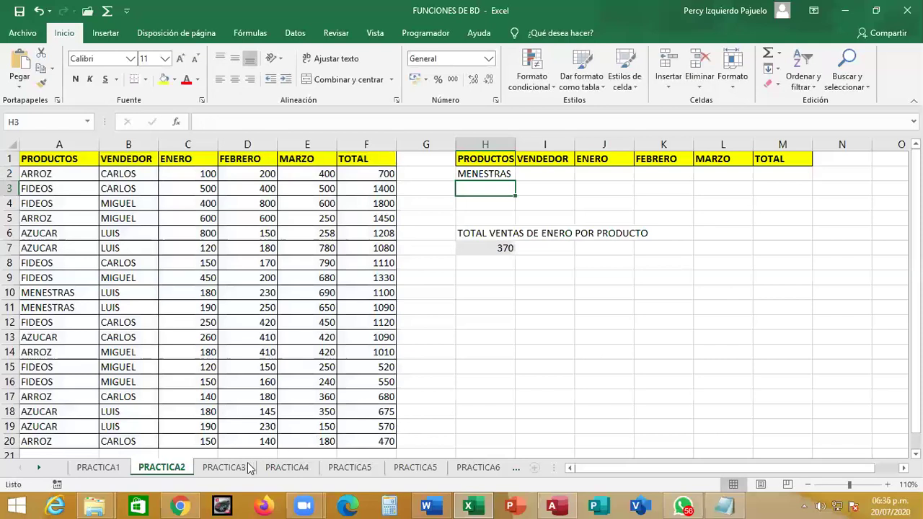
click(224, 467)
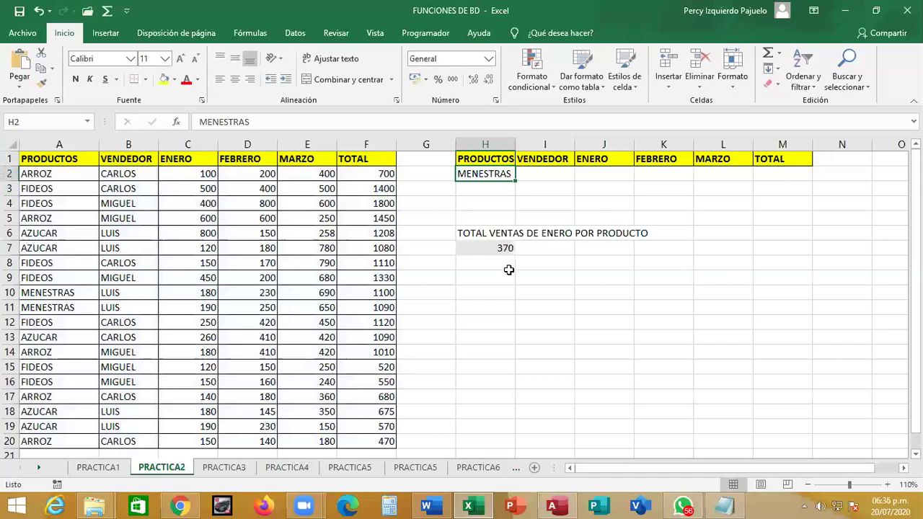
double_click(501, 248)
Step: Confirm H7's BDSUMA formula unchanged at 370 and go to PRACTICA3
click(617, 251)
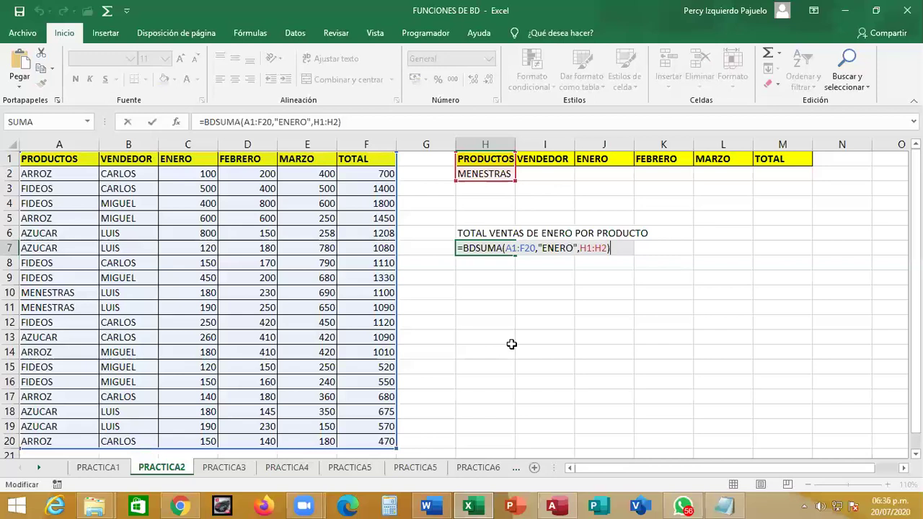
key(Return)
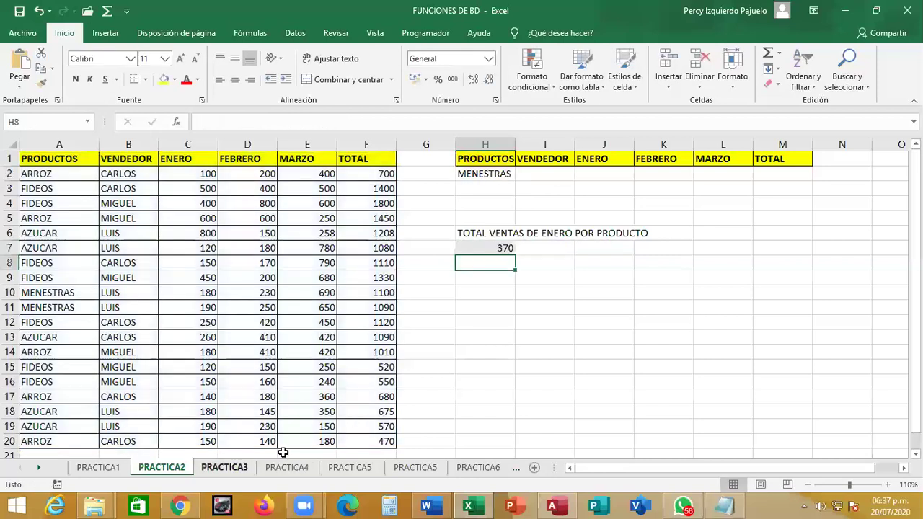
key(ctrl+Page_Down)
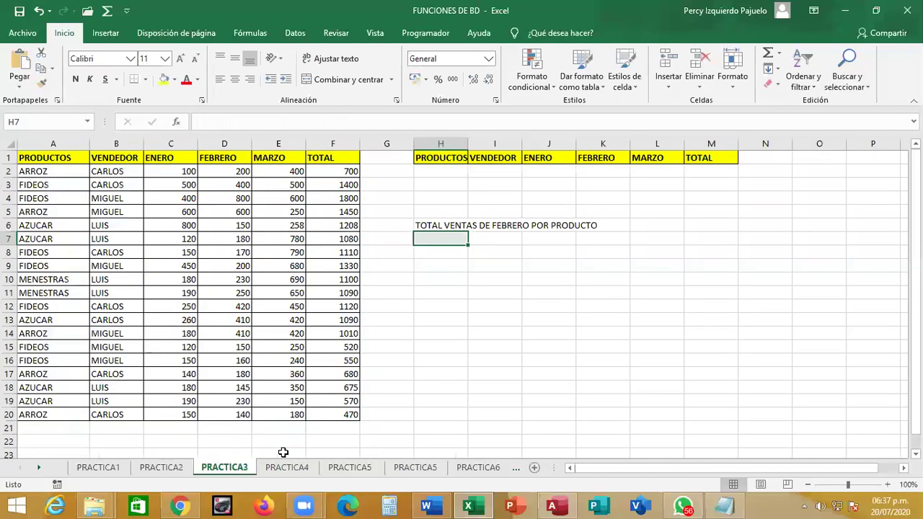
Step: Enter ARROZ as the product criterion in H2
key(Up)
key(Up)
key(Up)
key(Up)
text(A)
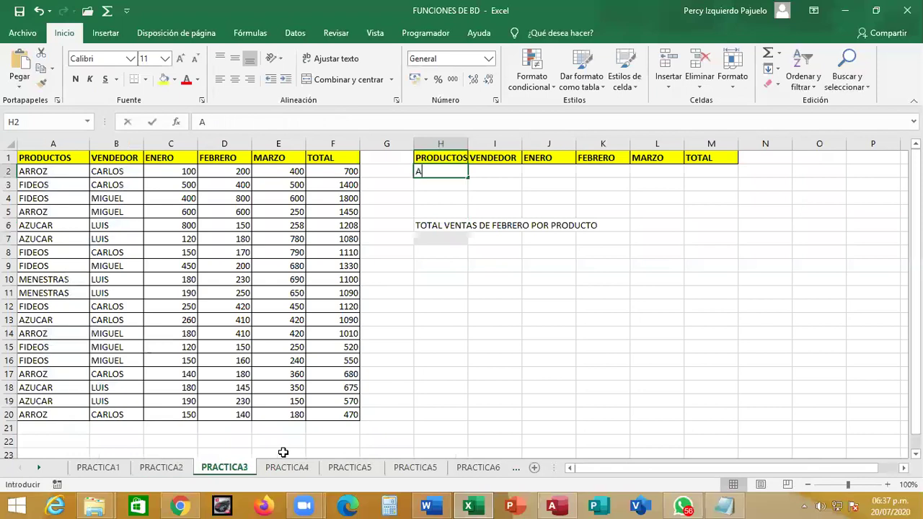
text(RROZ)
key(Return)
key(Return)
Step: Enter =BDSUMA(A1:F20,"FEBRERO",H1:H2) in H7 so it shows 1530
key(Down)
key(Down)
key(Down)
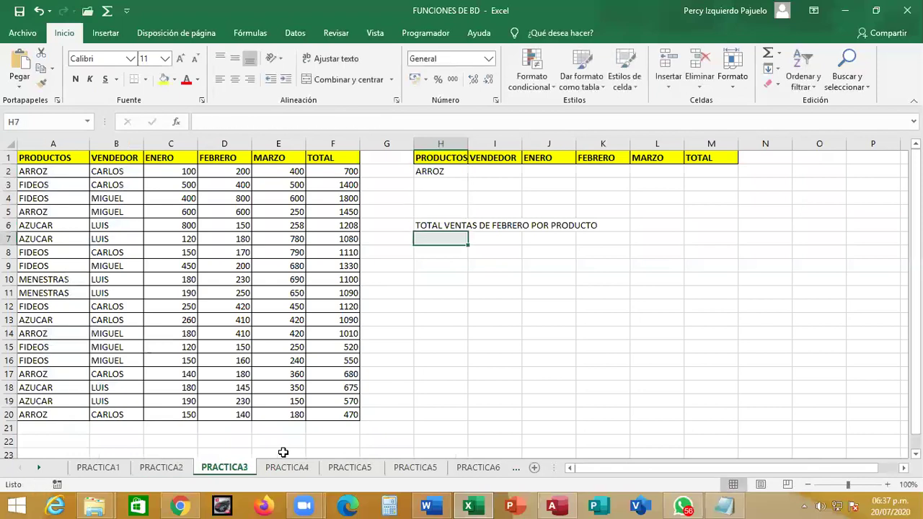
text(=BD)
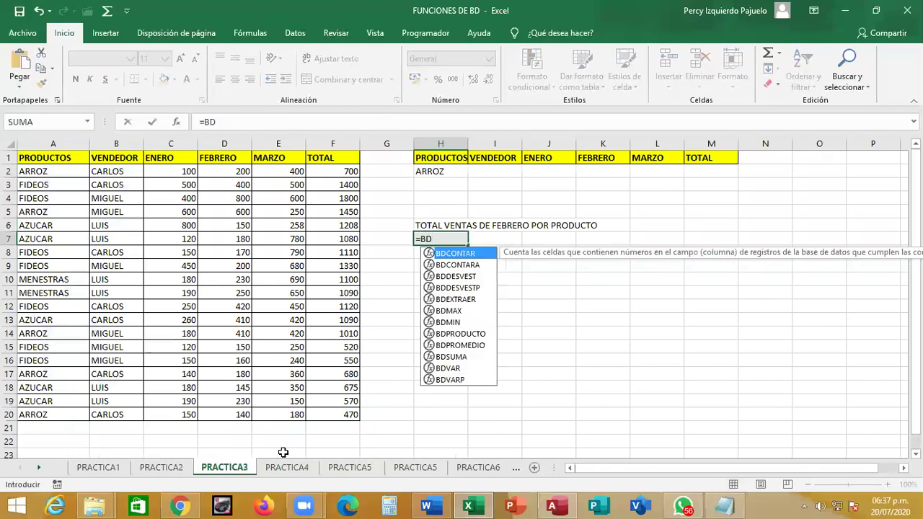
key(Down)
key(Down)
key(Down)
key(Down)
key(Down)
key(Down)
key(Down)
key(Down)
key(Up)
key(Up)
key(Up)
key(Up)
key(Up)
key(Up)
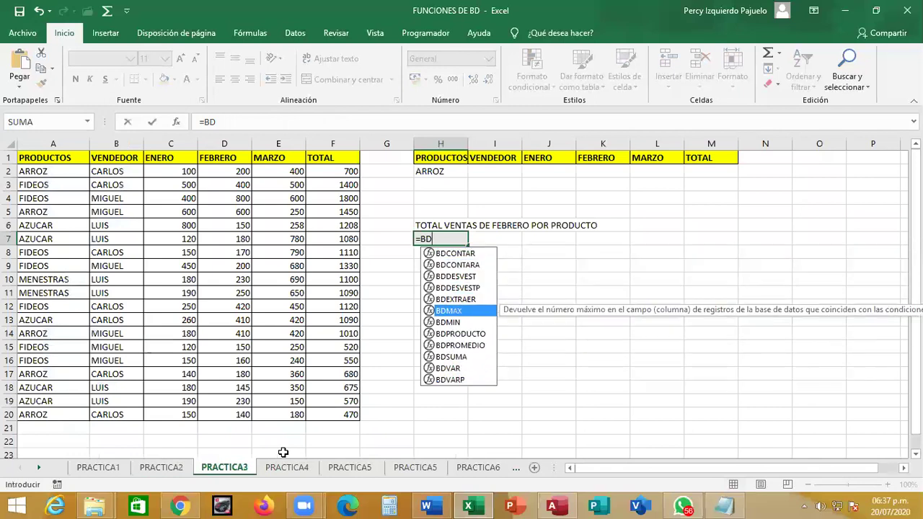
key(Down)
key(Down)
key(Down)
key(Down)
key(Tab)
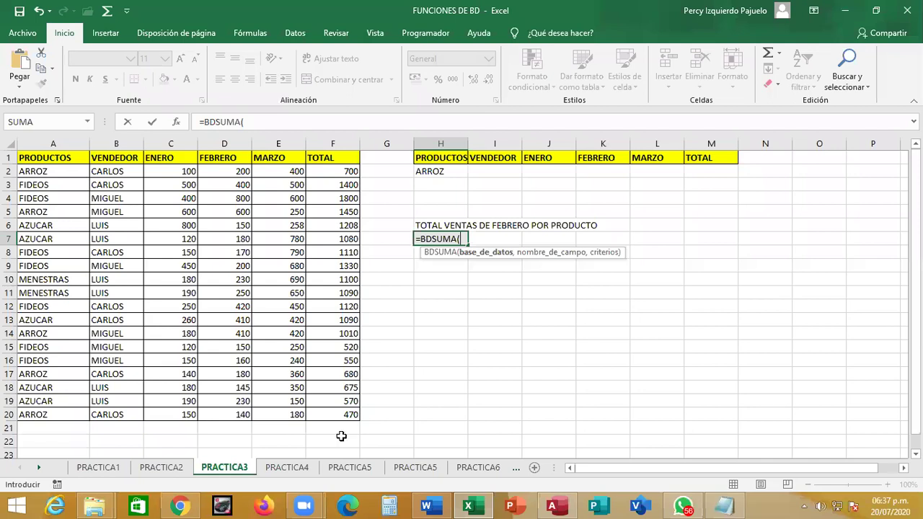
key(ctrl+shift+asterisk)
text(A1:F20,)
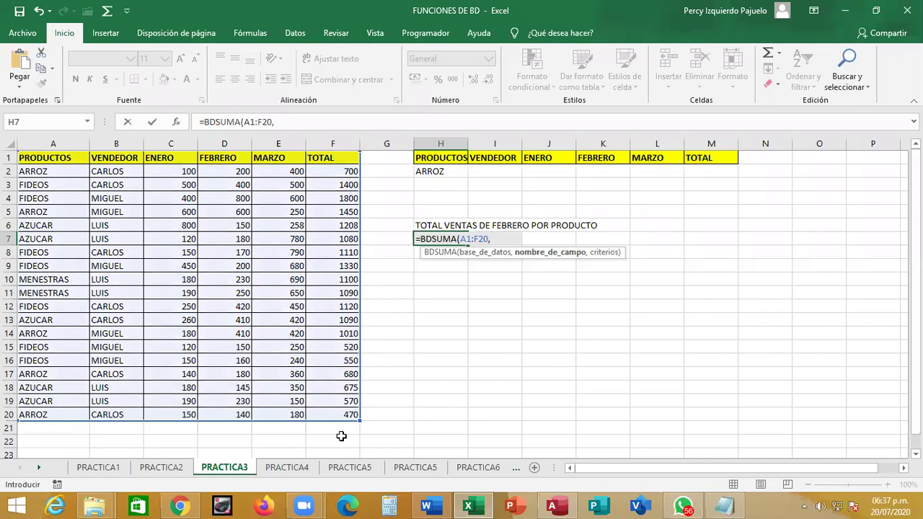
text(")
text(FEBRE)
text(RO")
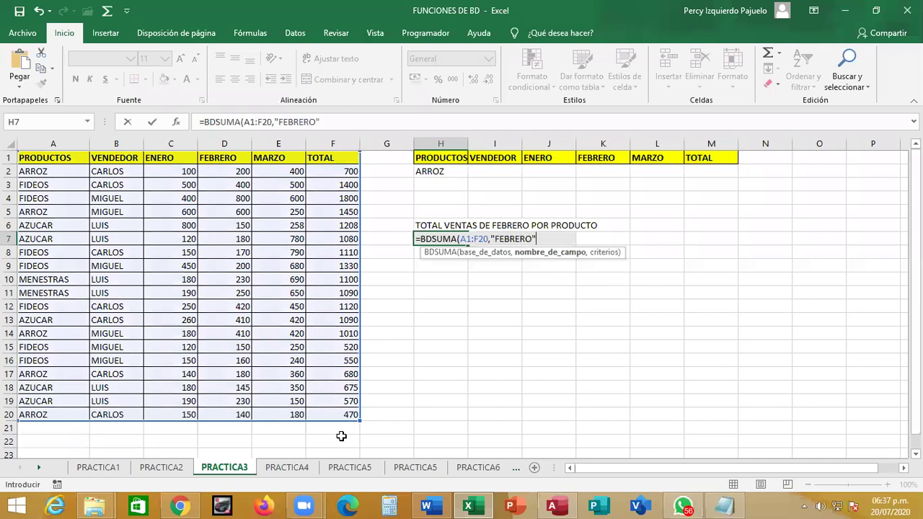
text(,)
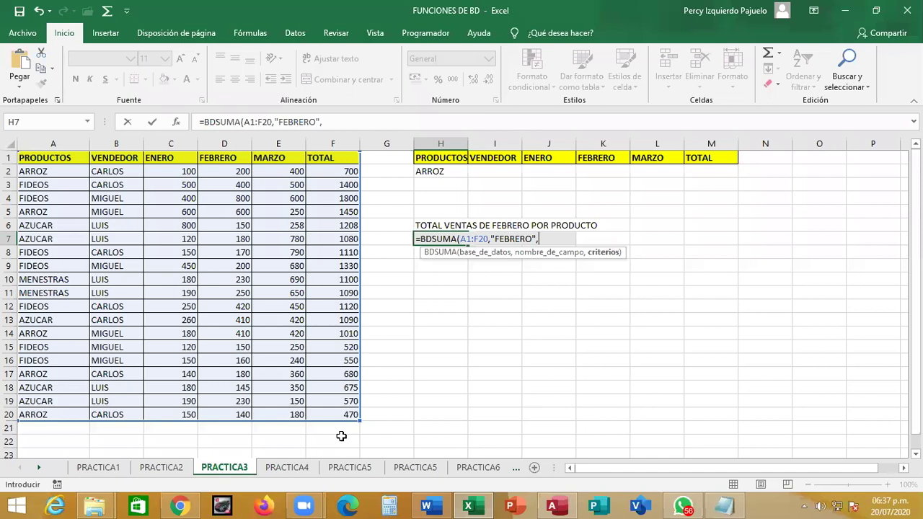
drag(436, 162, 436, 172)
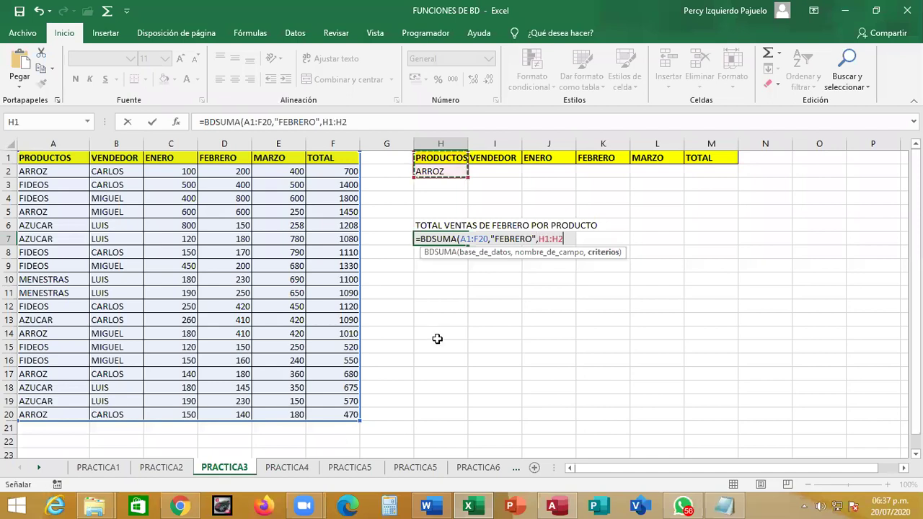
text())
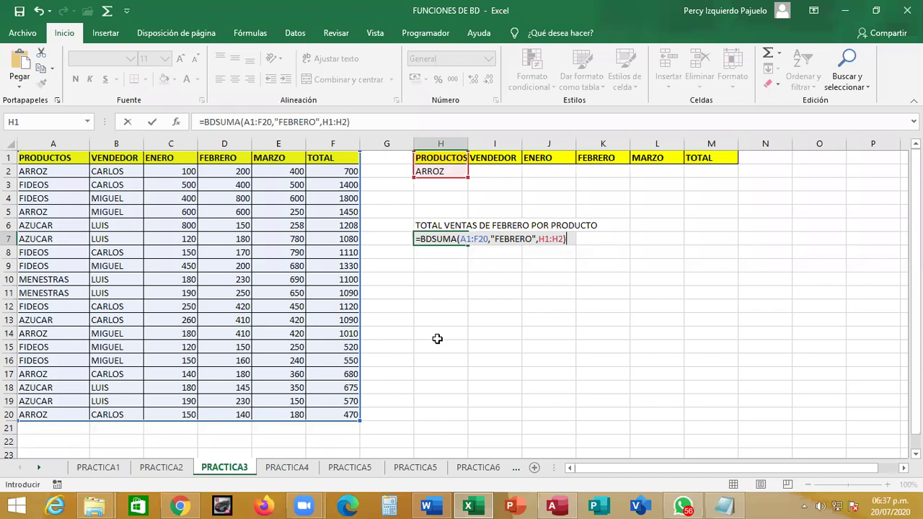
key(Return)
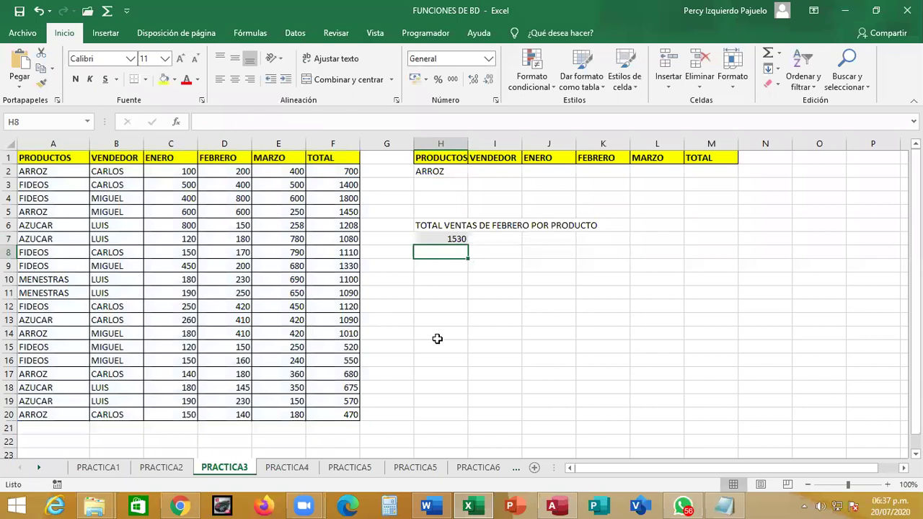
Step: Change the H2 product to AZUCAR, FIDEOS, then MENESTRAS (total 480), and select table A1:F20
key(Up)
key(Up)
key(Up)
key(Up)
key(Up)
key(Up)
key(Up)
key(Down)
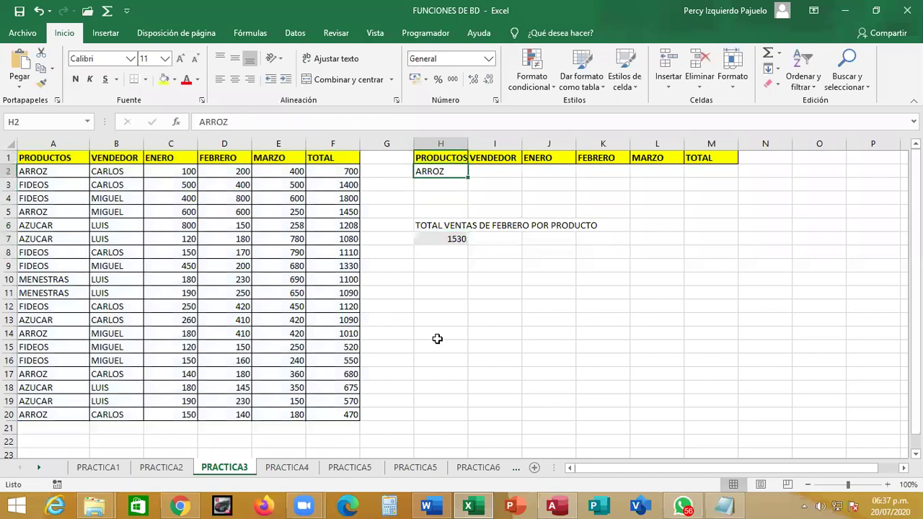
text(AZUCAR)
key(Return)
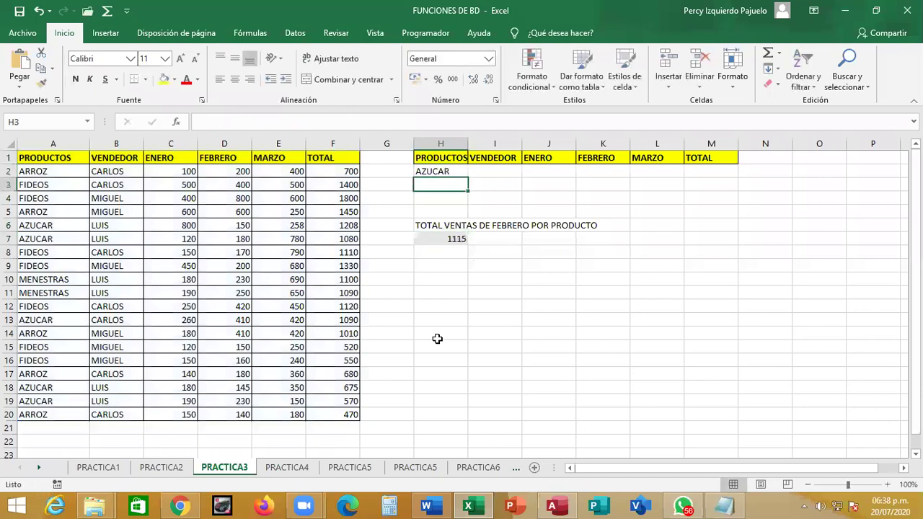
key(Up)
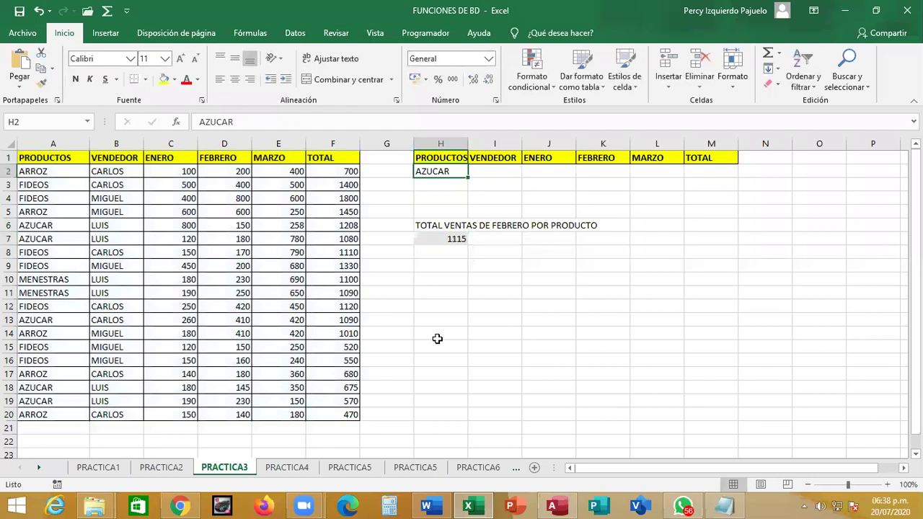
text(FIDEOS)
key(Return)
key(Up)
text(MENESTRAS)
key(Return)
key(Up)
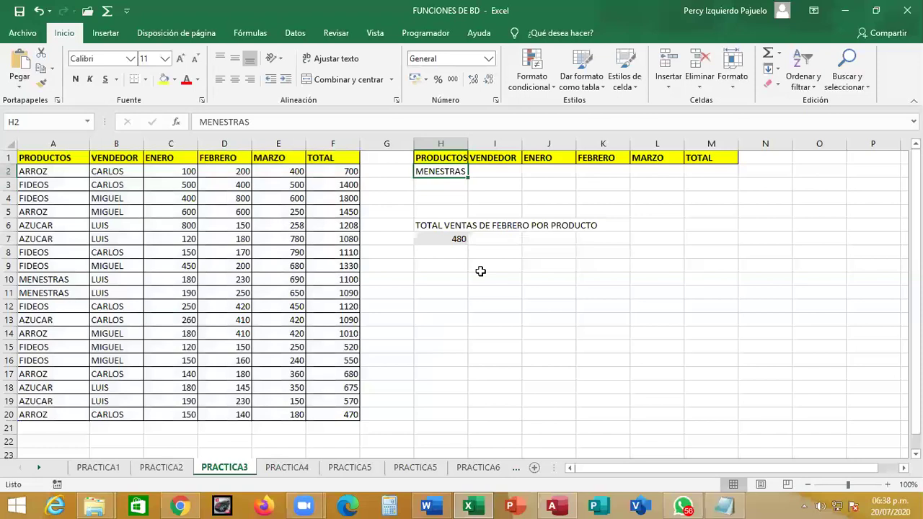
drag(50, 159, 346, 415)
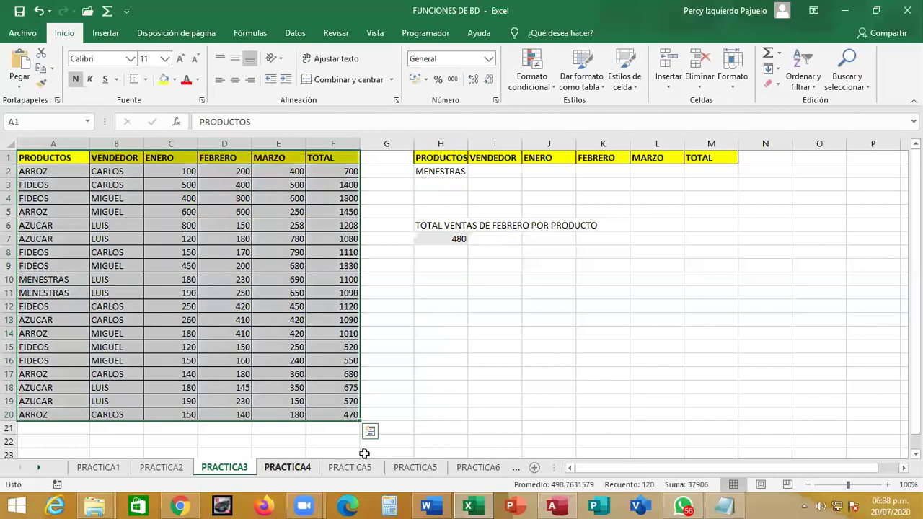
Step: On sheet PRACTICA4, enter LUIS as the vendor criterion in I2
click(287, 467)
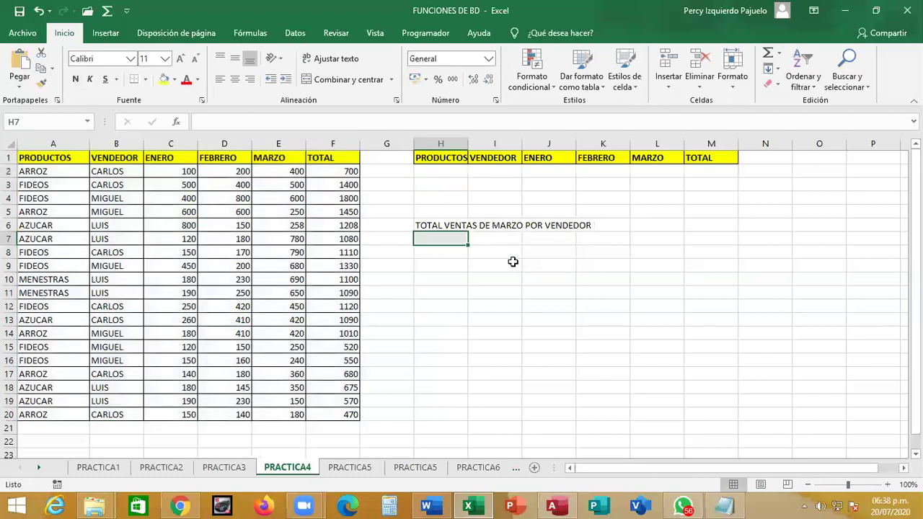
key(Up)
key(Up)
key(Up)
key(Up)
key(Up)
key(Right)
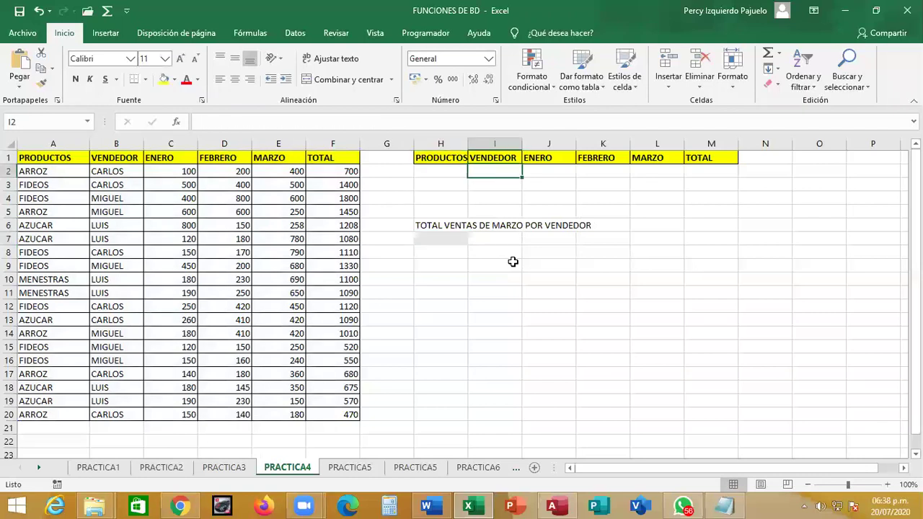
text(LUIS)
key(Return)
Step: Enter =BDSUMA(A1:F20,"MARZO",I1:I2) in H7 so it shows 2878
key(Down)
key(Down)
key(Down)
key(Left)
key(Down)
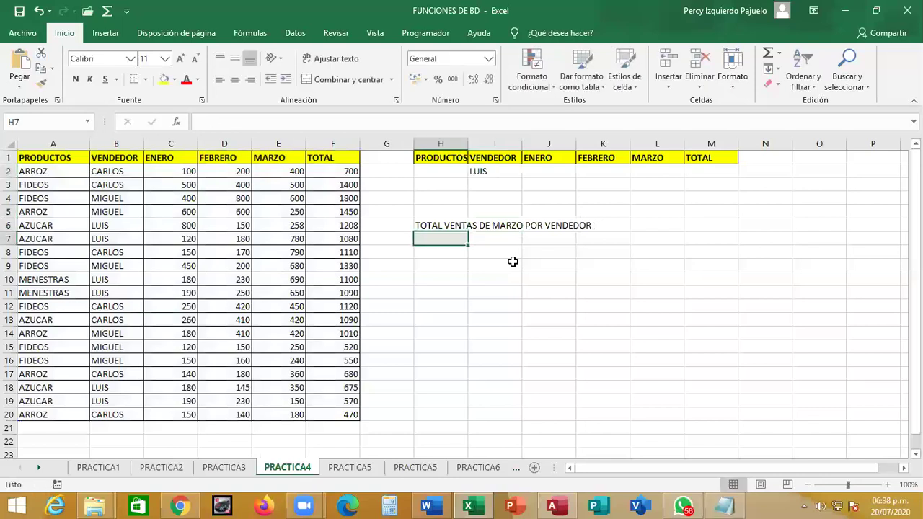
text(=BDSUMA()
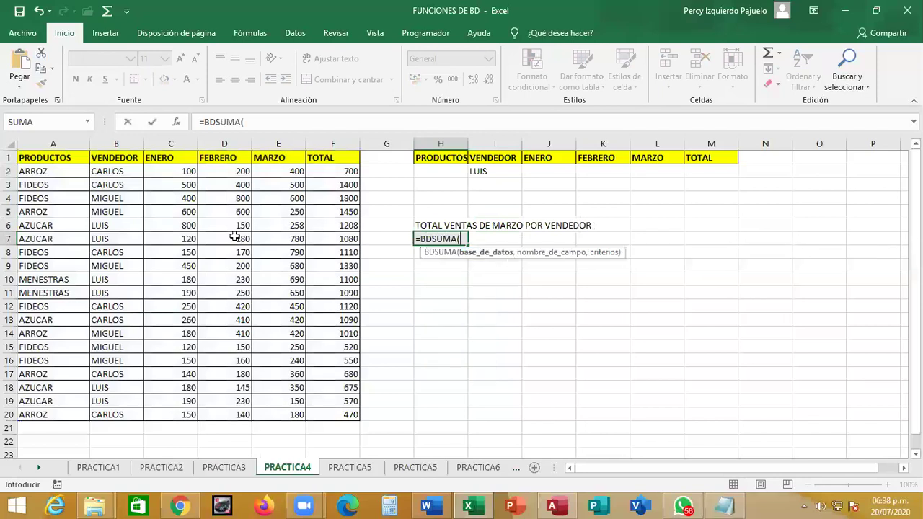
drag(30, 157, 354, 415)
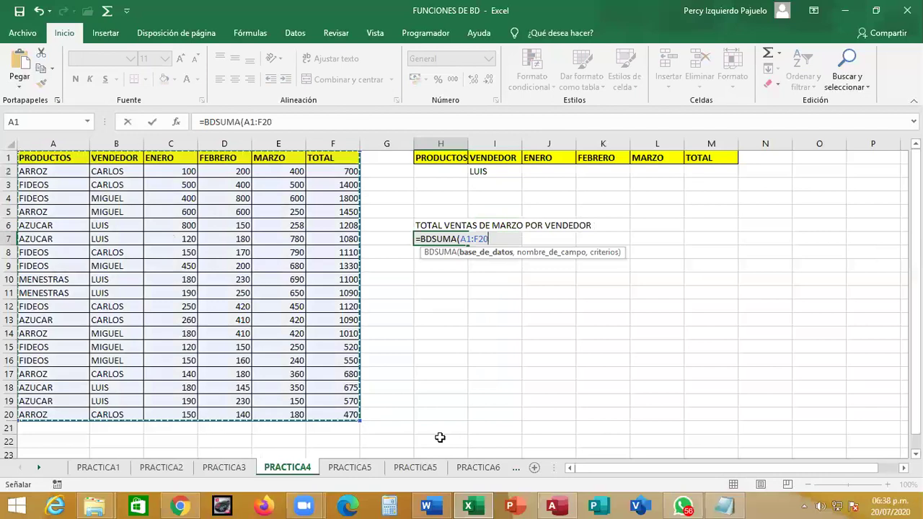
text(,)
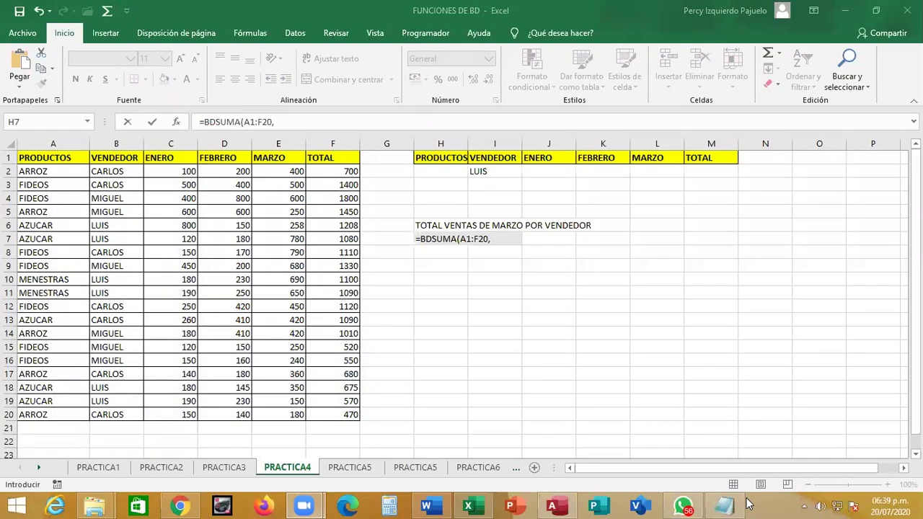
click(505, 239)
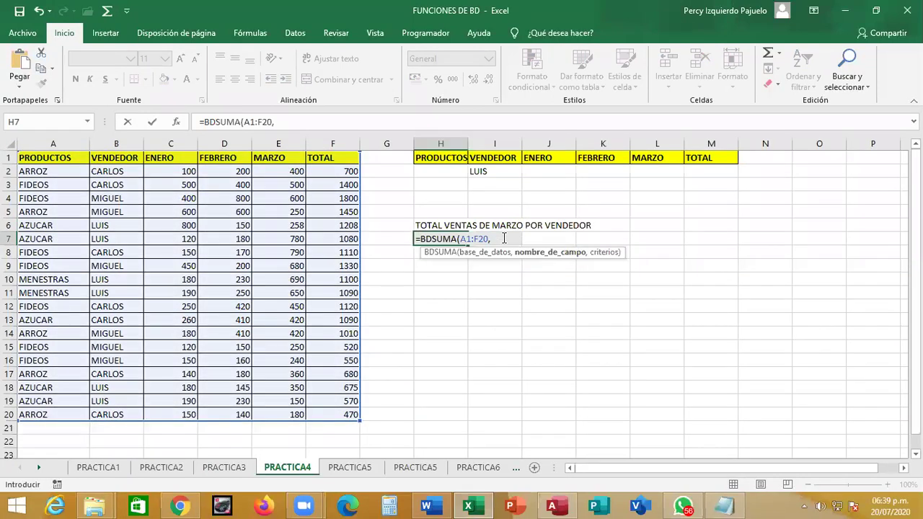
text(")
text(MARZ)
text(O",)
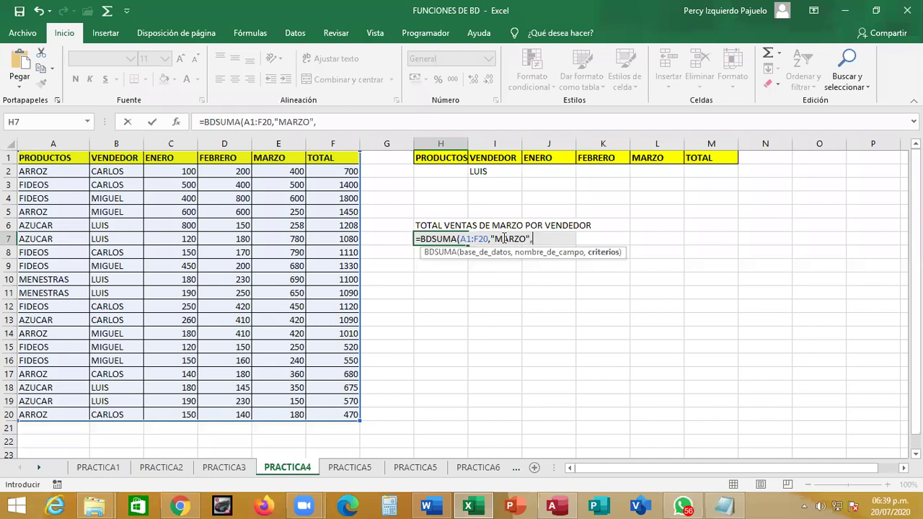
drag(502, 162, 502, 175)
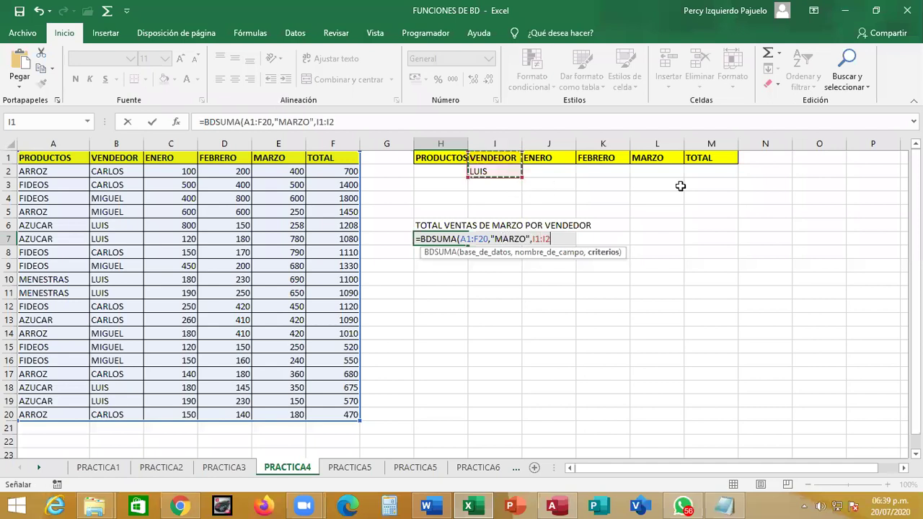
text())
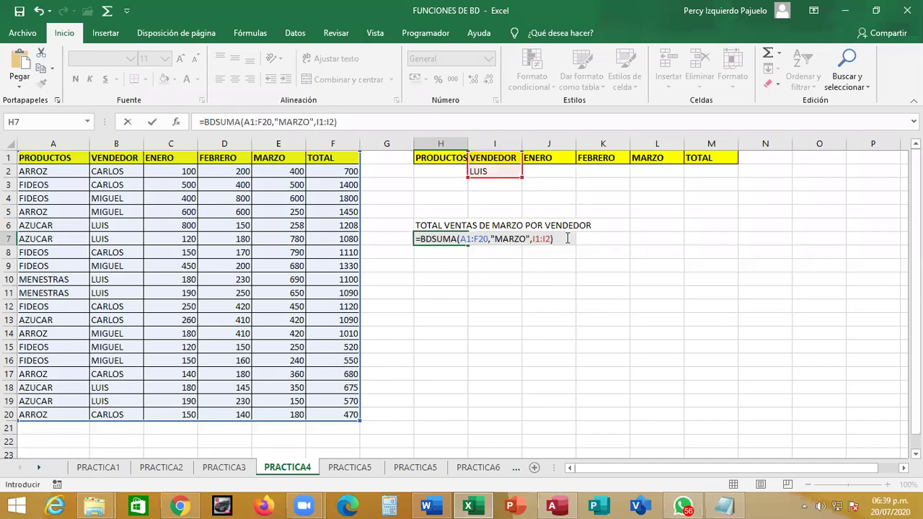
key(Return)
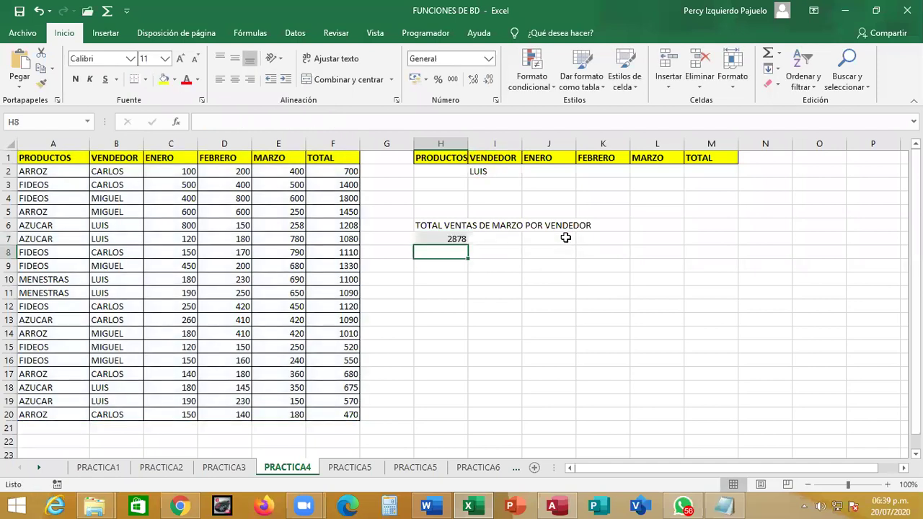
key(Up)
key(Up)
key(Up)
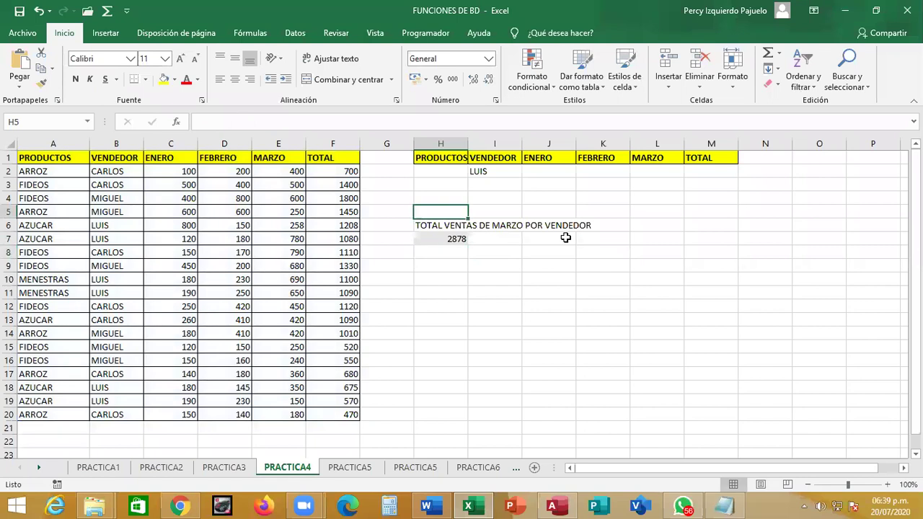
Step: Test MIGUEL as the vendor, restore LUIS in I2, and move to sheet PRACTICA5
key(Up)
key(Up)
key(Up)
key(Right)
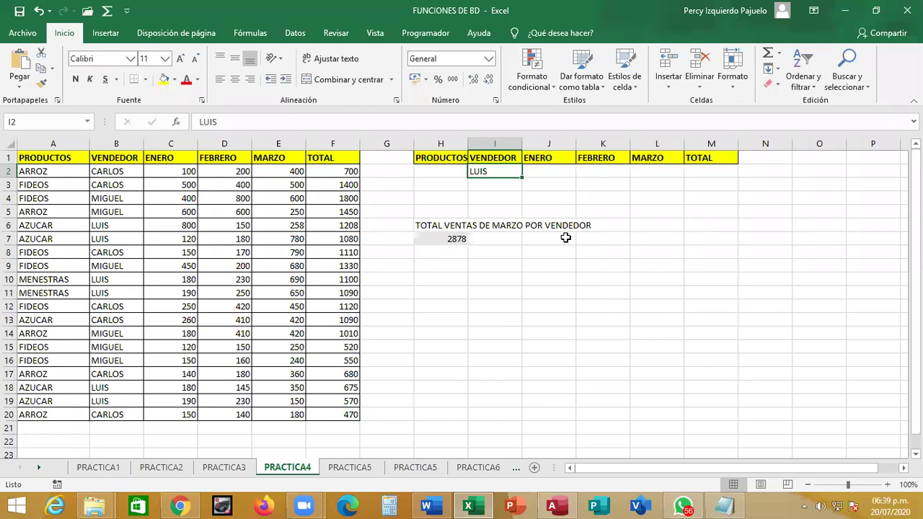
text(MIGUEL)
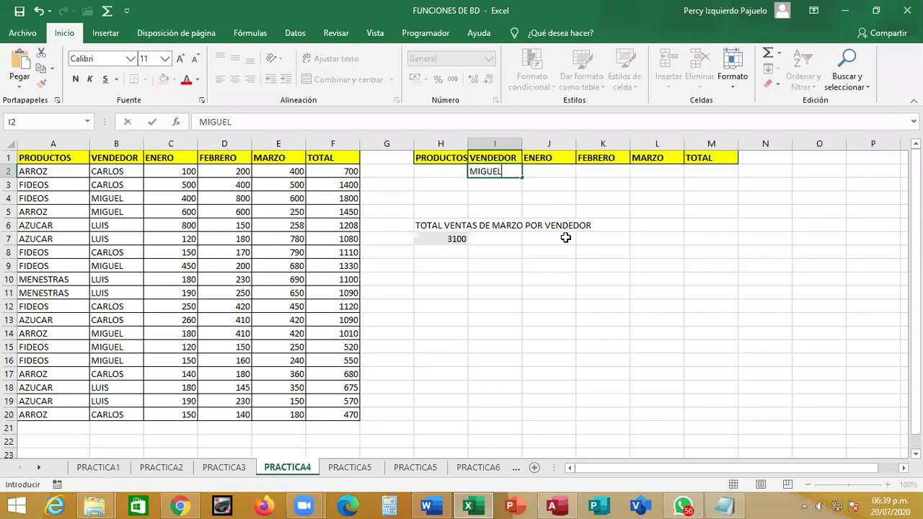
key(ctrl+Return)
text(LUIS)
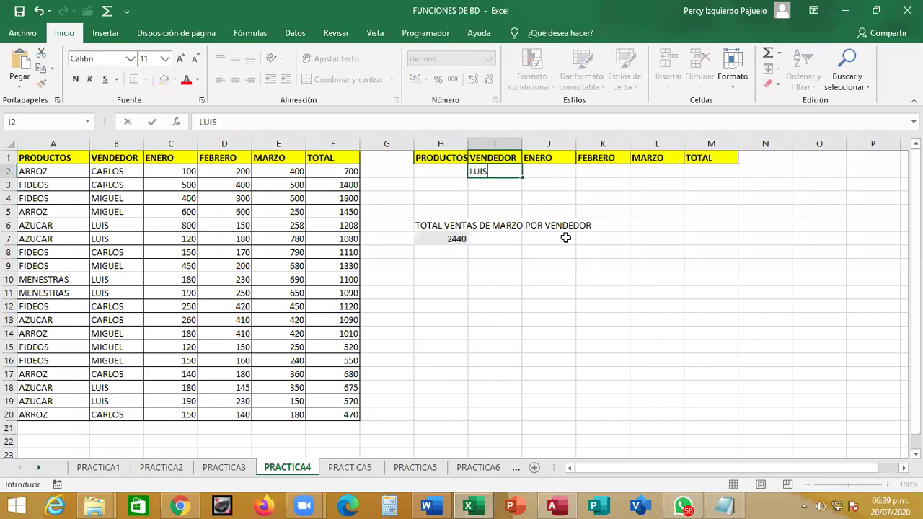
key(Return)
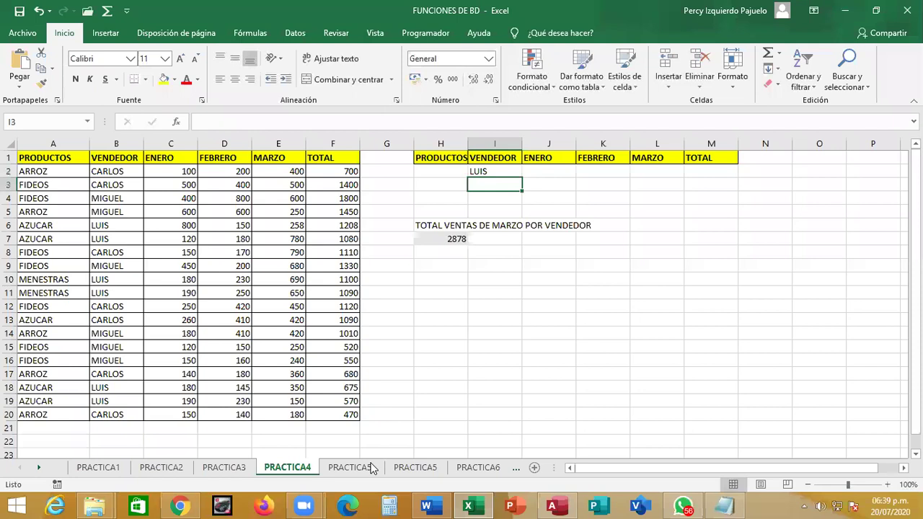
key(ctrl+Page_Down)
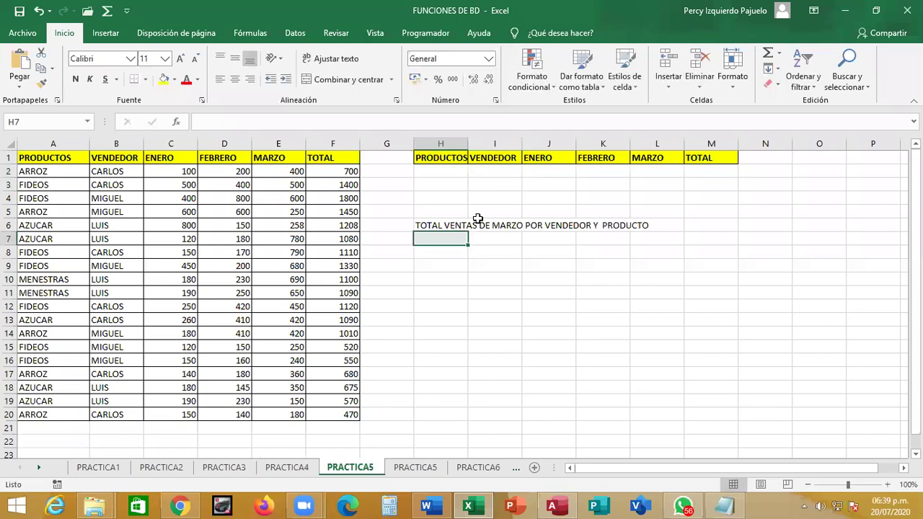
Step: On PRACTICA5, enter CARLOS in H2 and AZUCAR in I2 as criteria
click(450, 171)
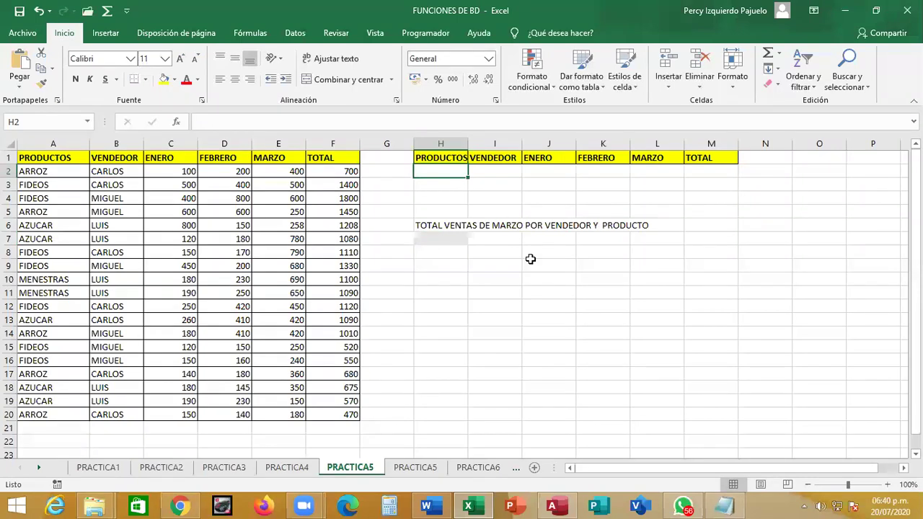
text(CARLOS)
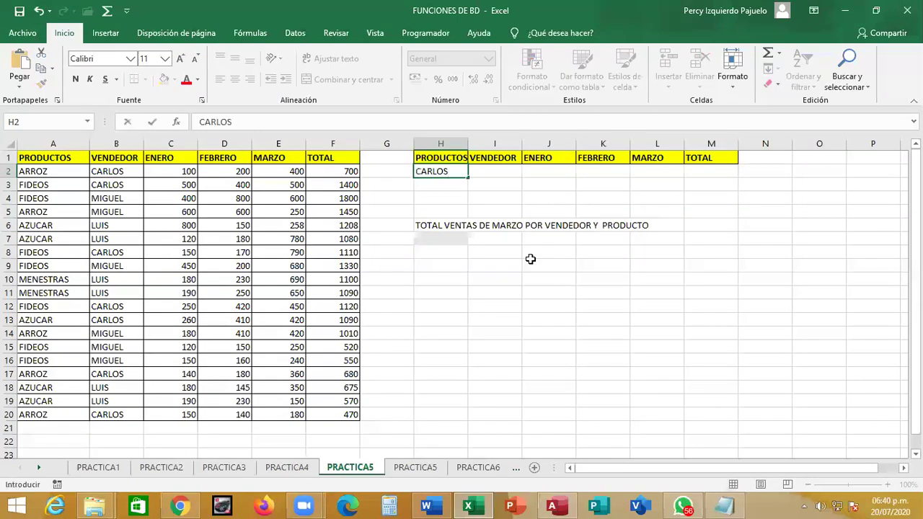
key(Tab)
text(AZUCAR)
key(Return)
key(Down)
key(Down)
key(Down)
key(Down)
key(Left)
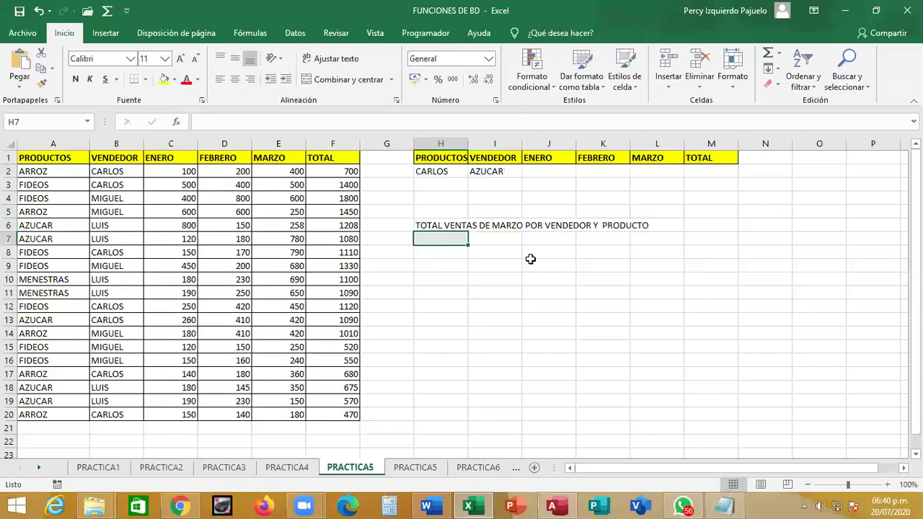
Step: Enter =BDSUMA(A1:F20,"MARZO",H1:I2) in H7, which returns 0
text(=BD)
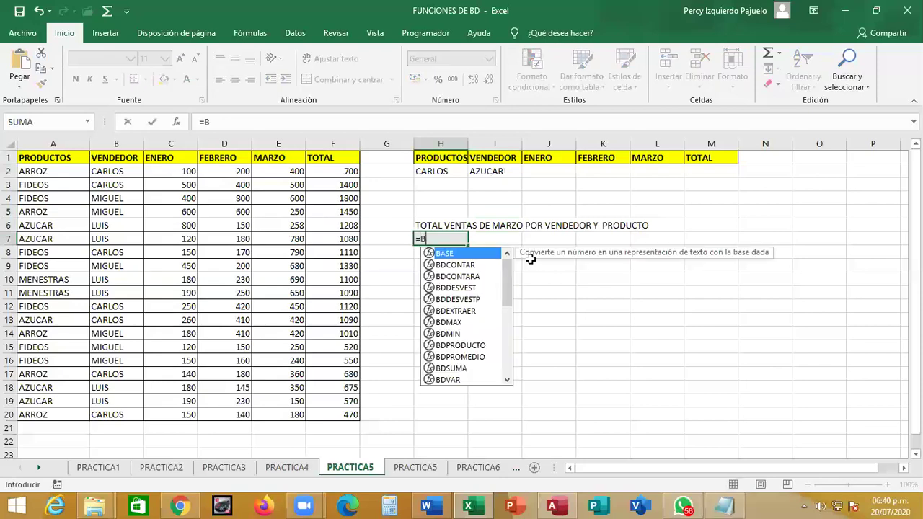
key(Down)
key(Down)
key(Down)
key(Down)
key(Down)
key(Down)
key(Down)
key(Down)
key(Down)
key(Tab)
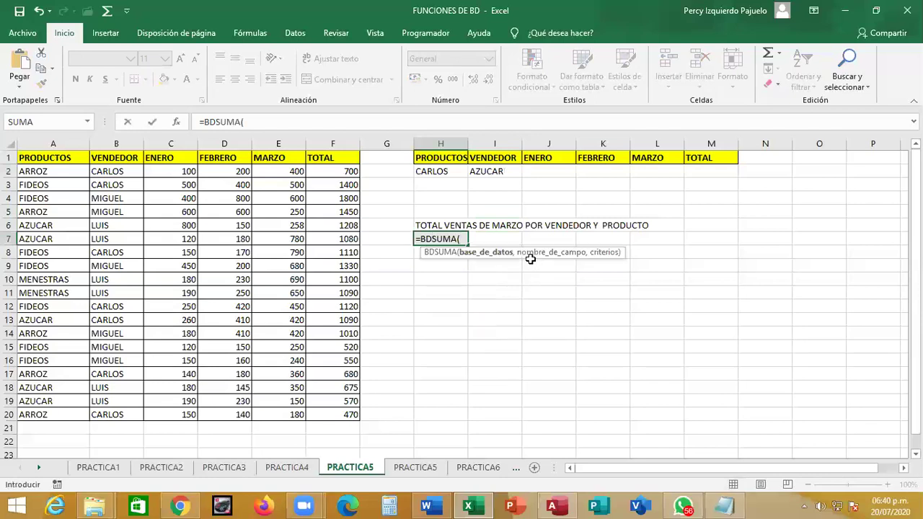
mouse_move(66, 162)
mouse_down()
mouse_move(289, 409)
mouse_move(346, 413)
mouse_up()
text(,")
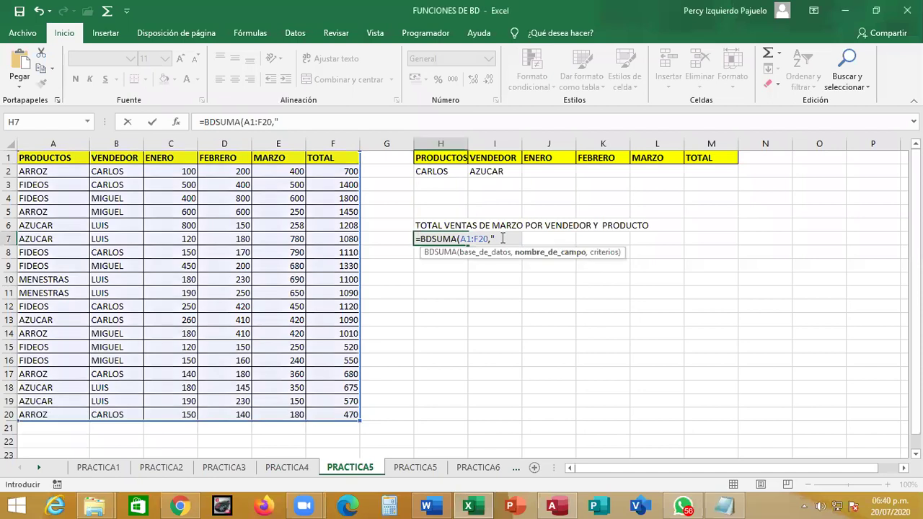
text(MARZO",)
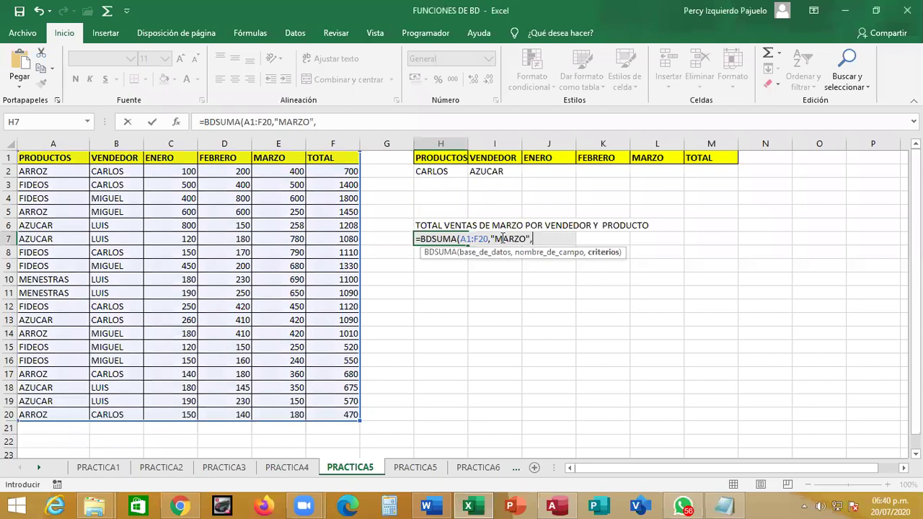
click(437, 160)
drag(462, 170, 480, 173)
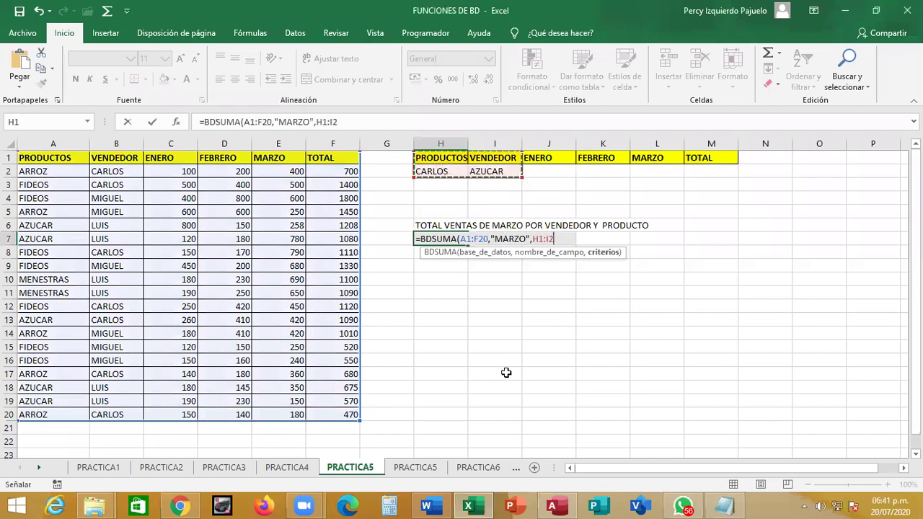
text())
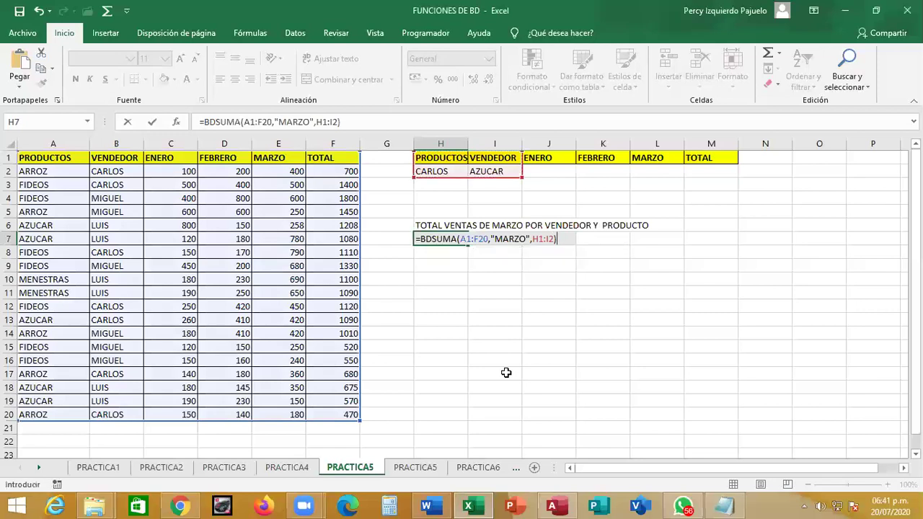
key(Return)
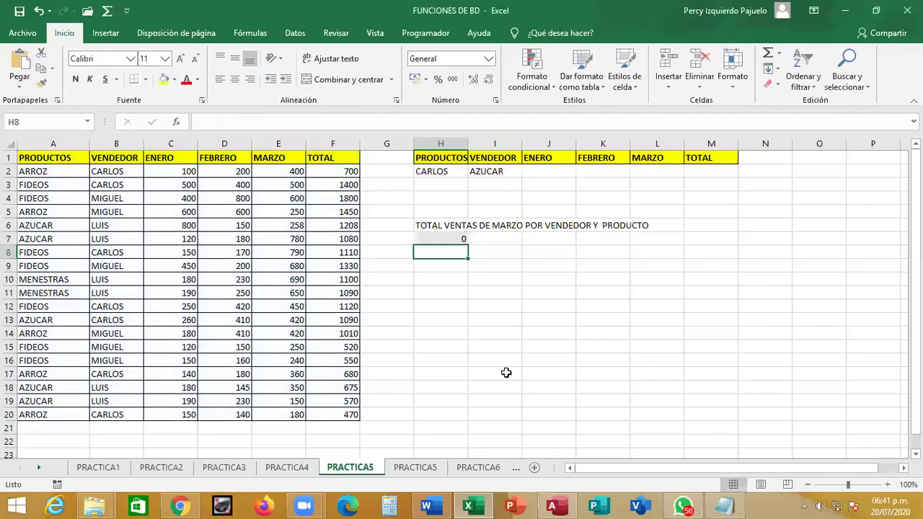
key(Up)
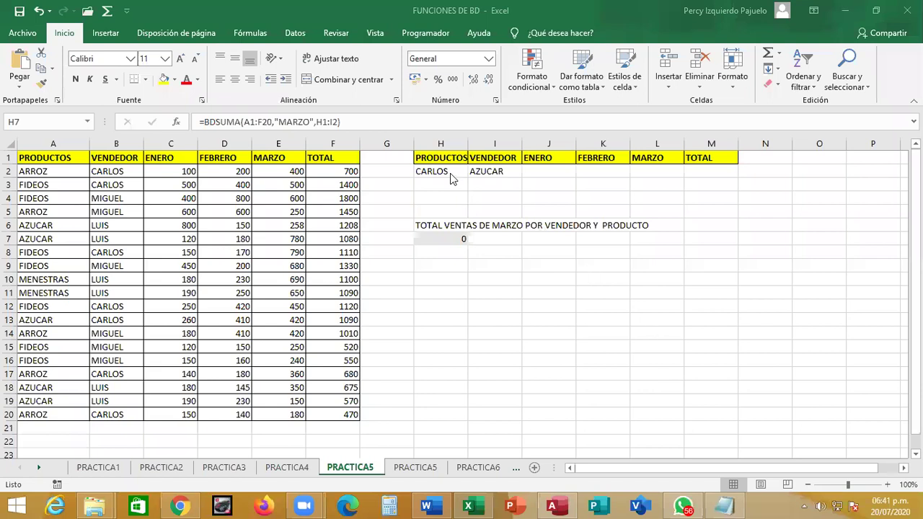
Step: Recommit the H7 formula and set the criteria to AZUCAR in H2 and CARLOS in I2
key(F2)
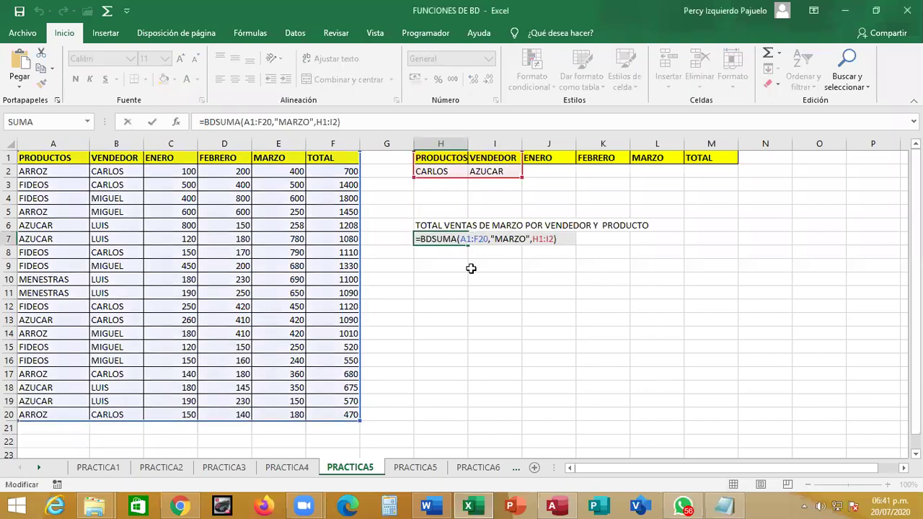
key(Return)
key(Up)
key(Up)
key(Up)
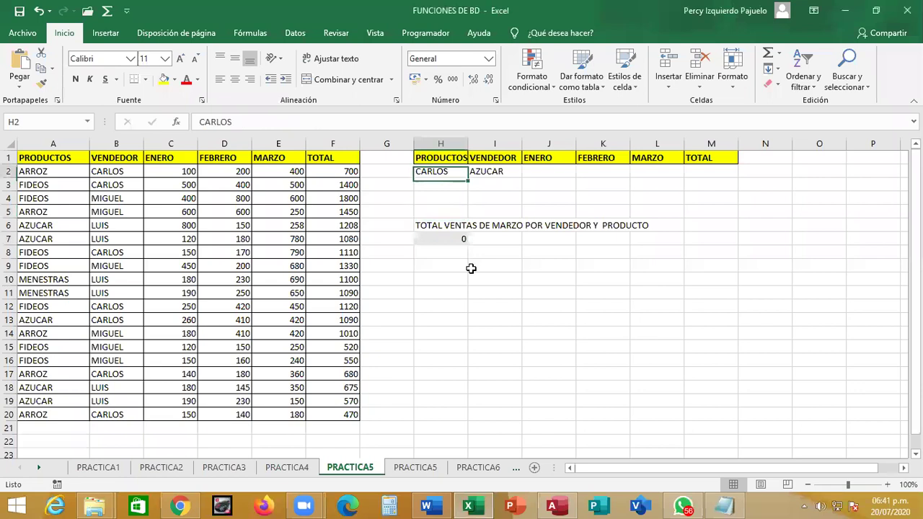
text(AZUCAR)
key(Tab)
text(CARLOS)
key(Return)
key(Down)
key(Down)
key(Down)
key(Left)
key(Down)
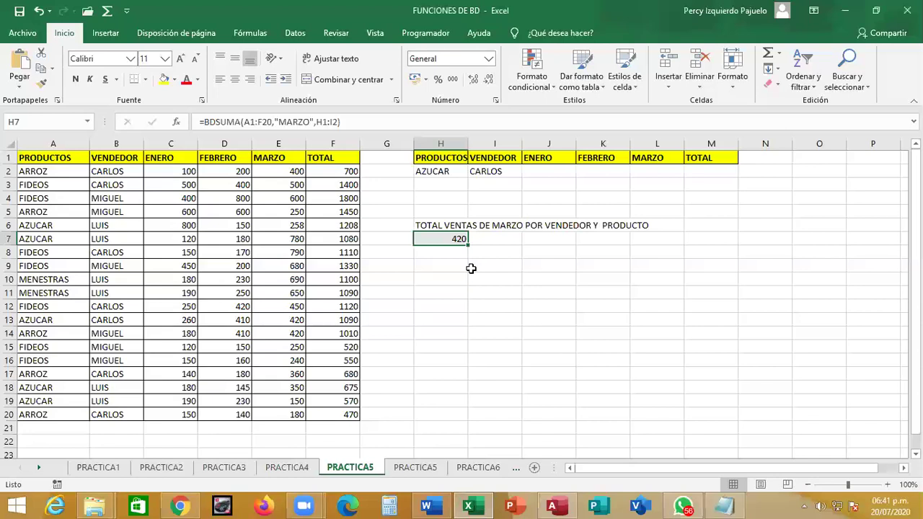
Step: Change the seller in I2 to LUIS, then MIGUEL, leaving H7 at 0
key(Up)
key(Up)
key(Up)
key(Up)
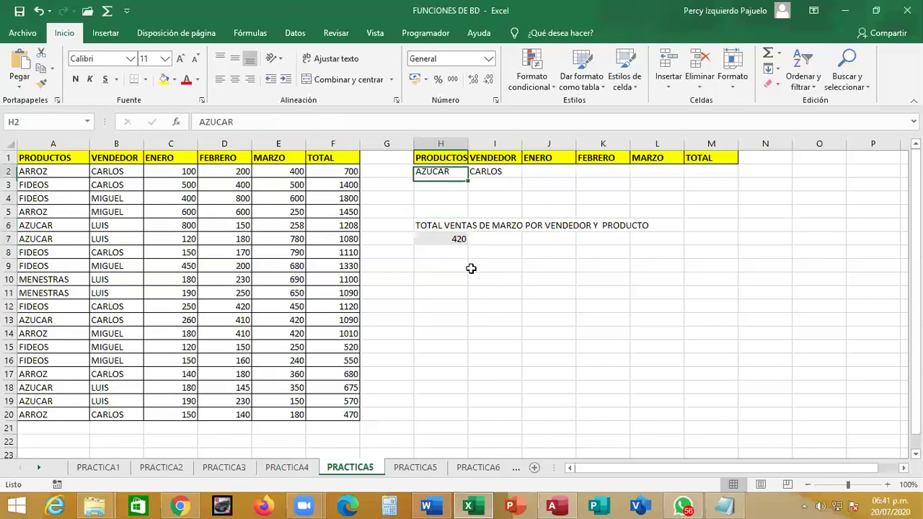
key(Right)
text(LUIS)
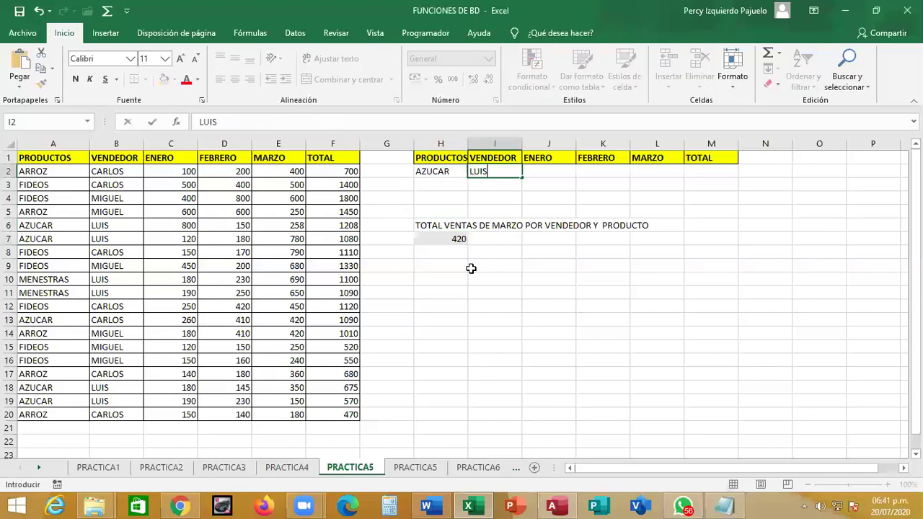
key(Return)
key(Up)
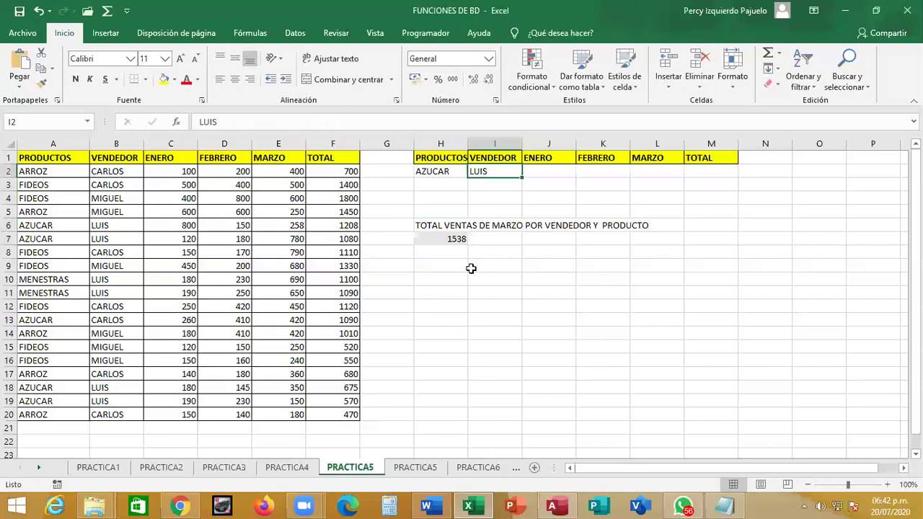
text(MIGUEL)
key(Return)
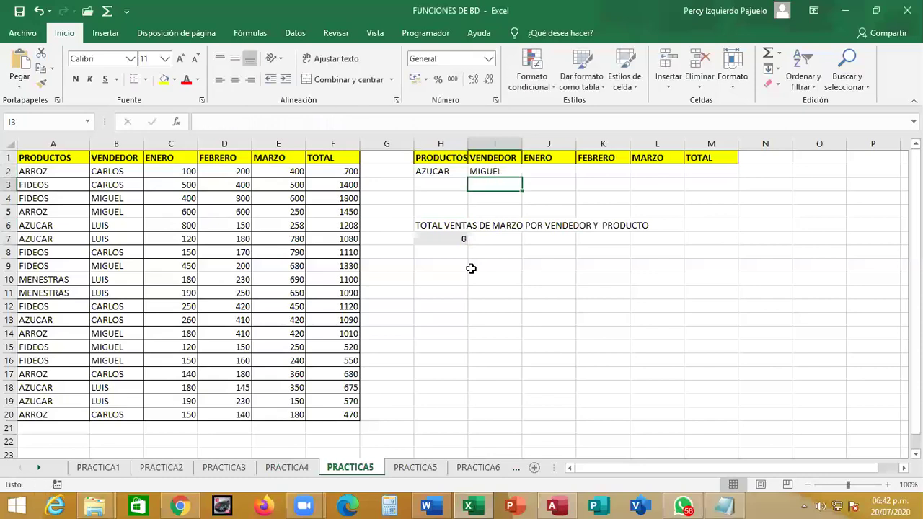
key(Down)
key(Down)
key(Down)
key(Down)
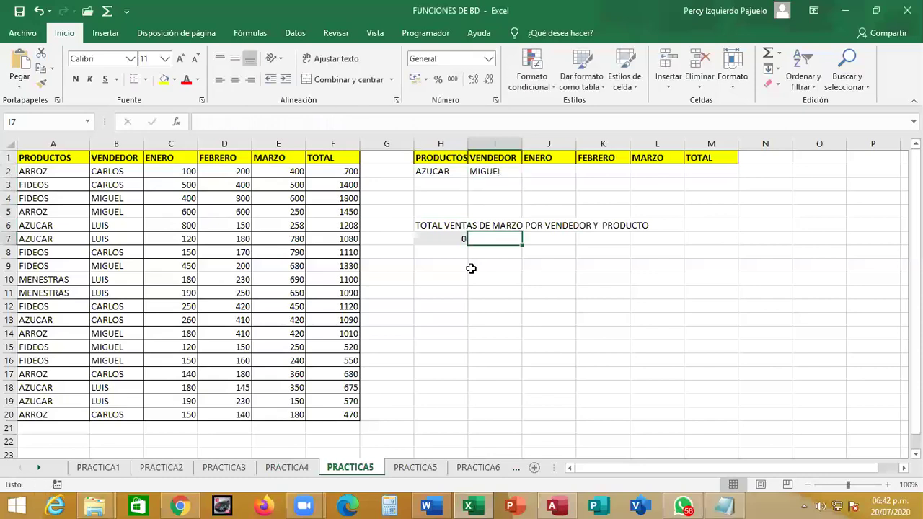
key(Left)
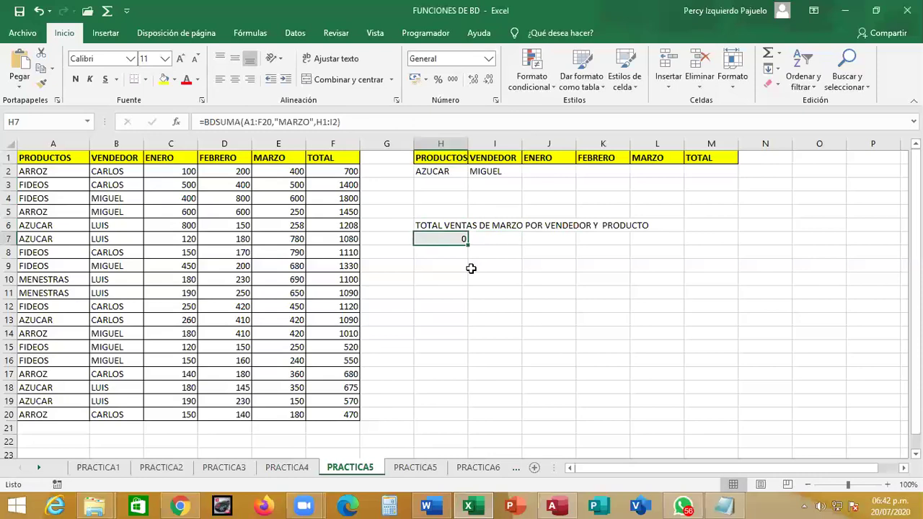
Step: Highlight MIGUEL's rows in the table to check which products he sold
drag(28, 199, 173, 199)
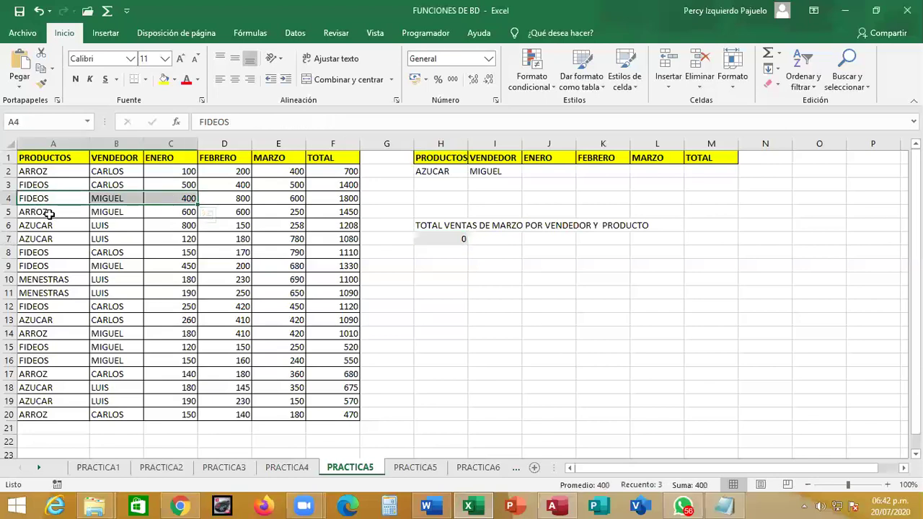
drag(49, 213, 165, 212)
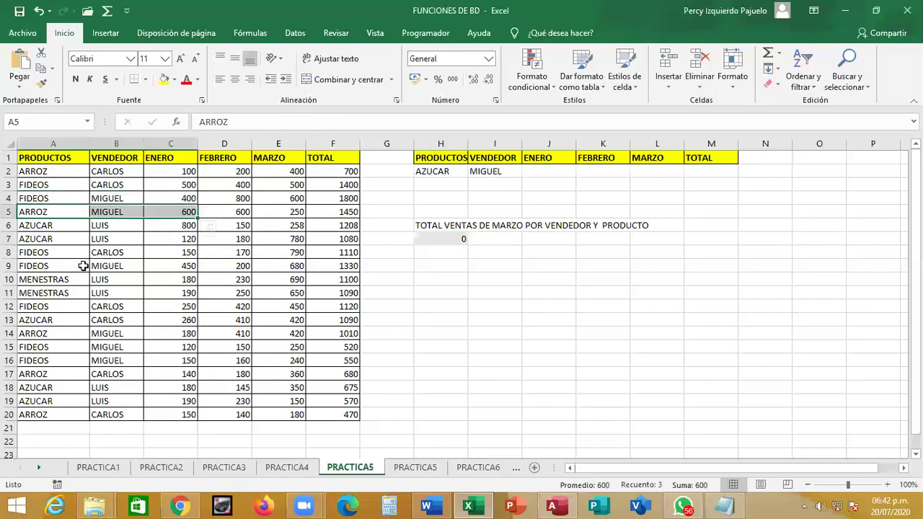
drag(84, 266, 144, 266)
drag(36, 333, 170, 333)
drag(66, 346, 167, 350)
drag(41, 363, 170, 363)
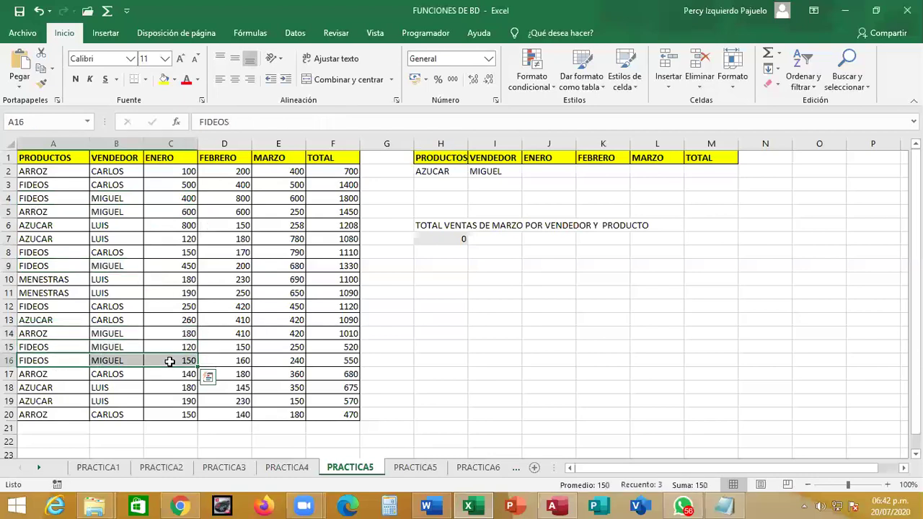
click(569, 312)
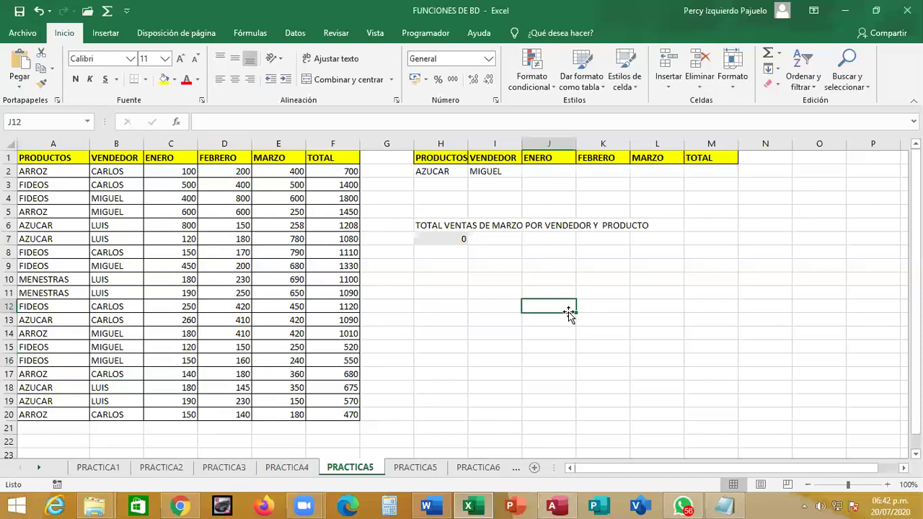
Step: Set the H2 product to MENESTRAS, then ARROZ, so H7 shows 670
click(430, 171)
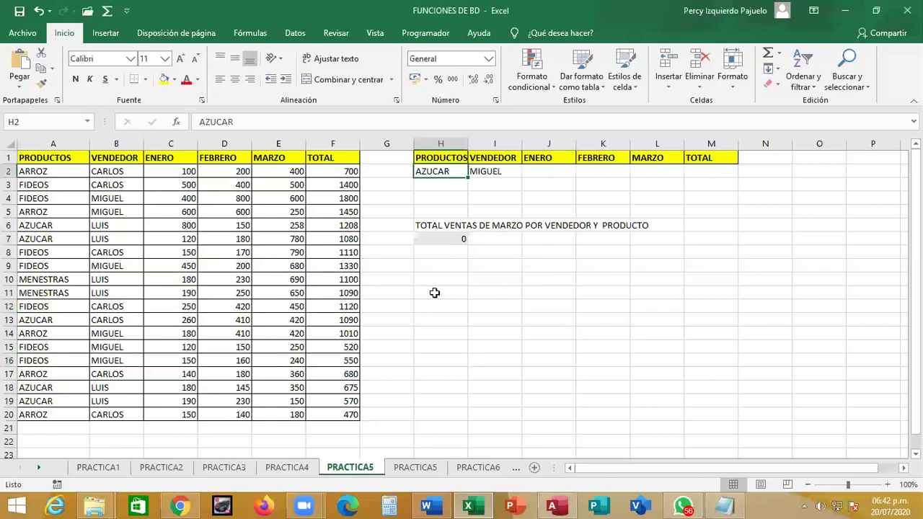
text(ME)
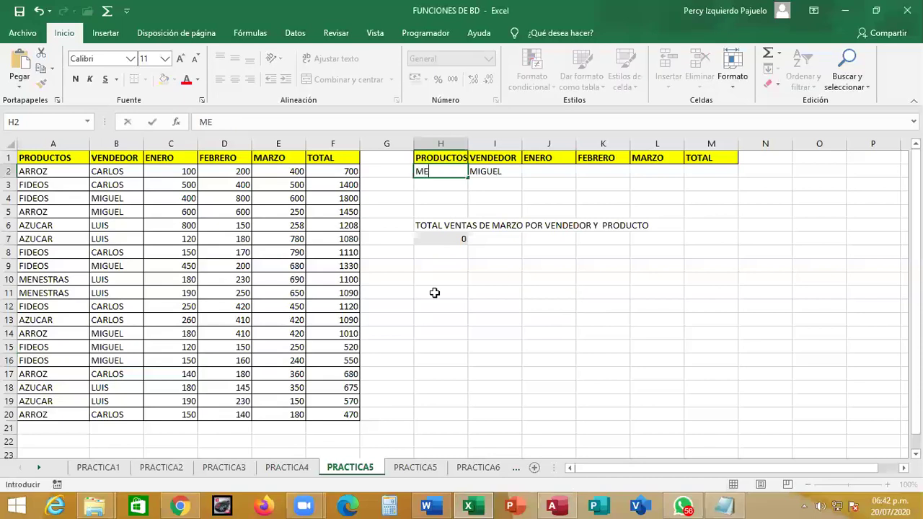
text(NESTRAS)
key(Return)
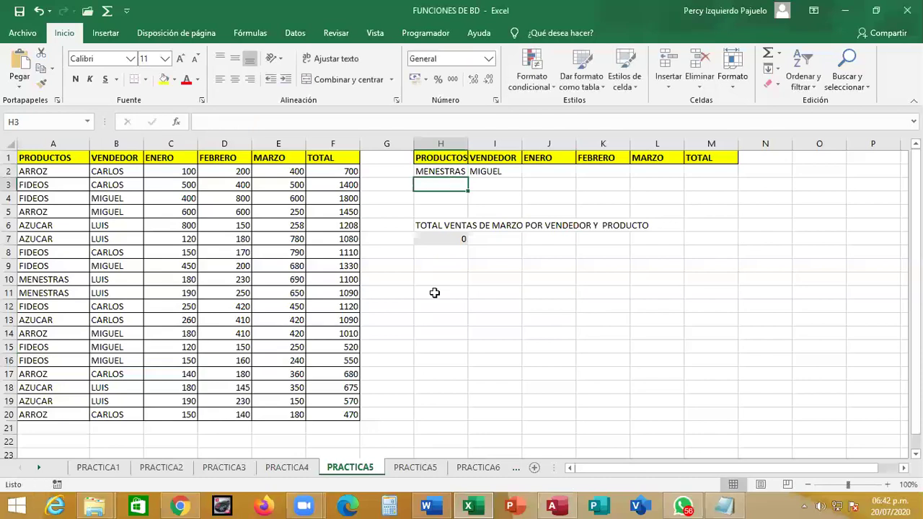
key(Up)
text(ARROZ)
key(Return)
key(Up)
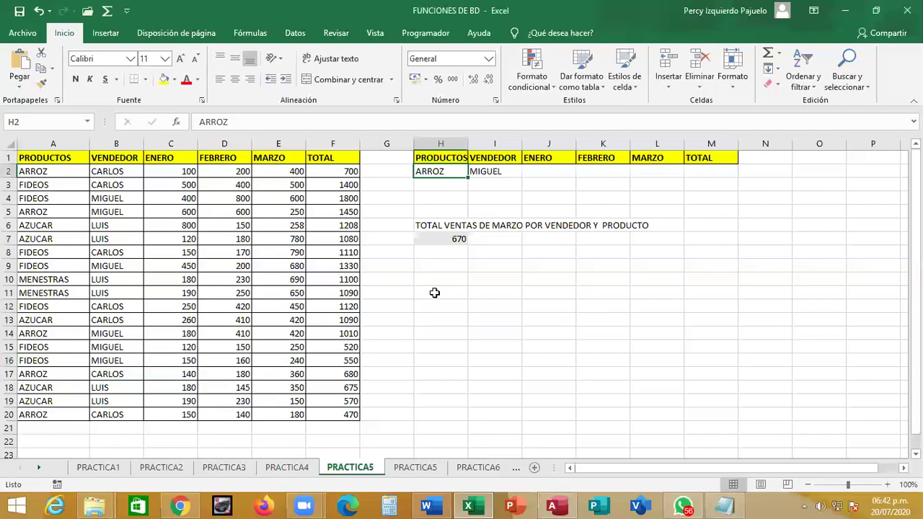
Step: Compare the finished March example sheet with the February practice sheet, ending on February
click(416, 467)
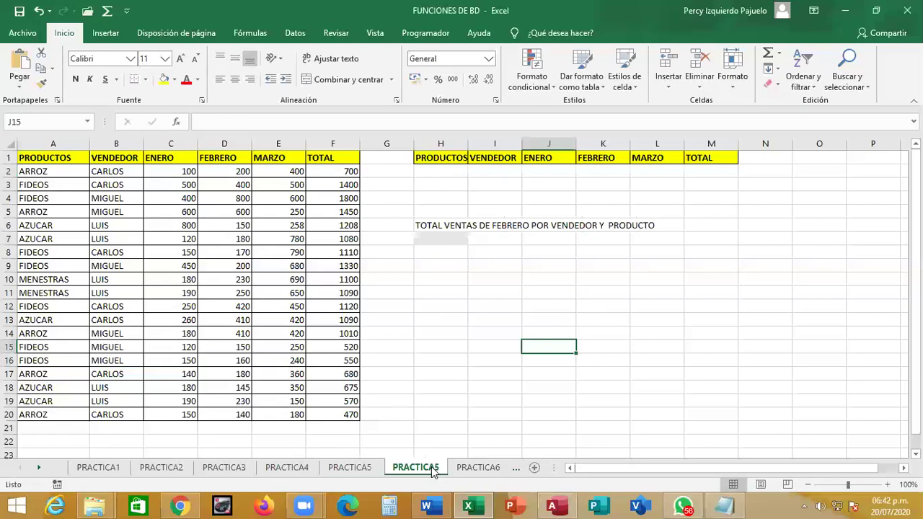
click(357, 467)
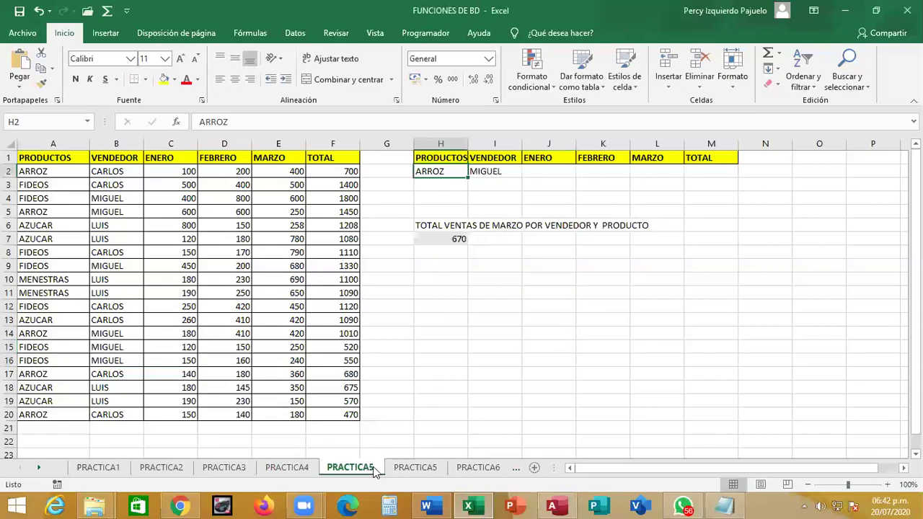
click(398, 468)
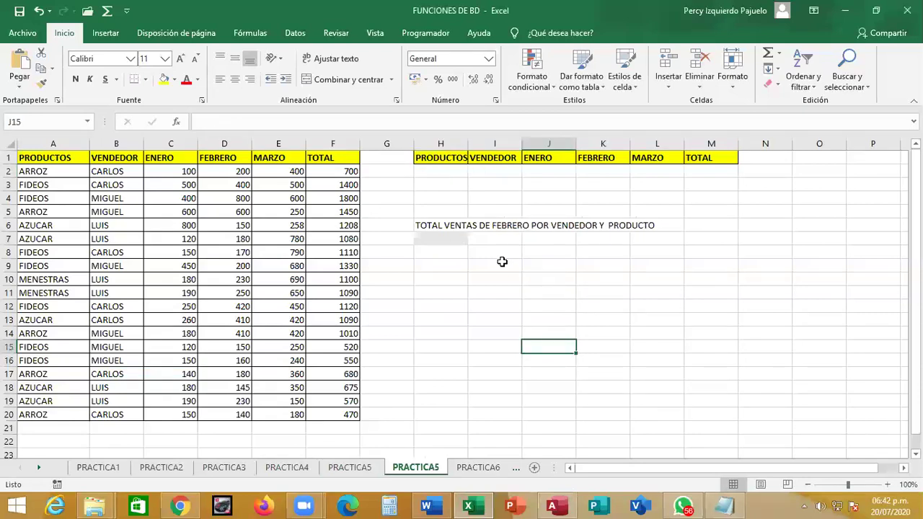
click(371, 468)
click(412, 469)
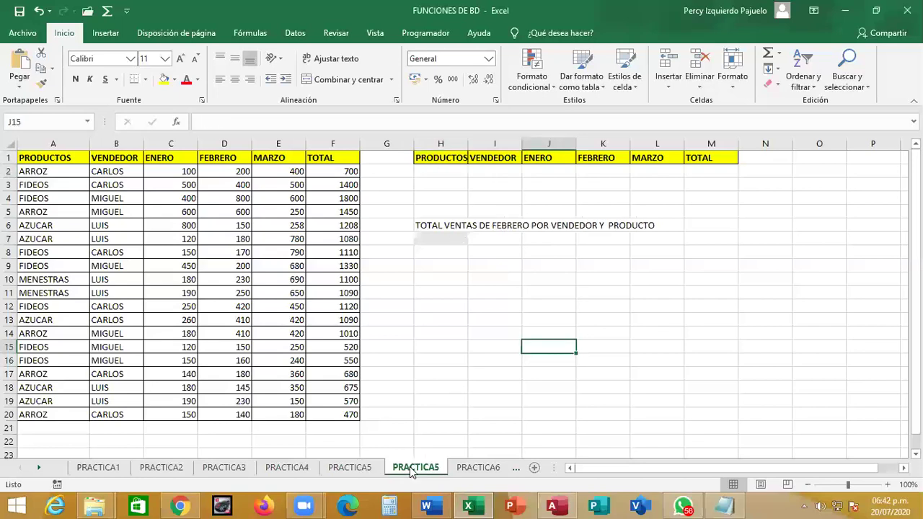
Step: Enter ARROZ in H2 and LUIS in I2 as the criteria
click(446, 171)
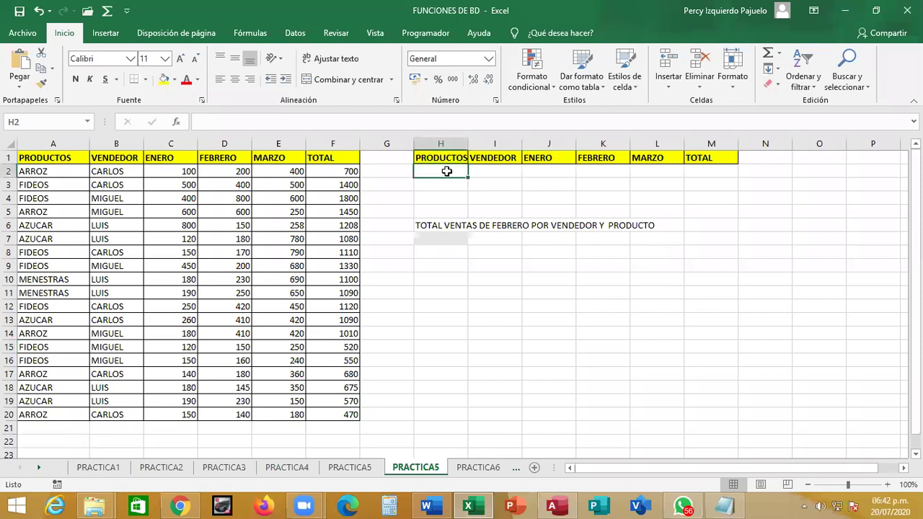
text(ARROZ)
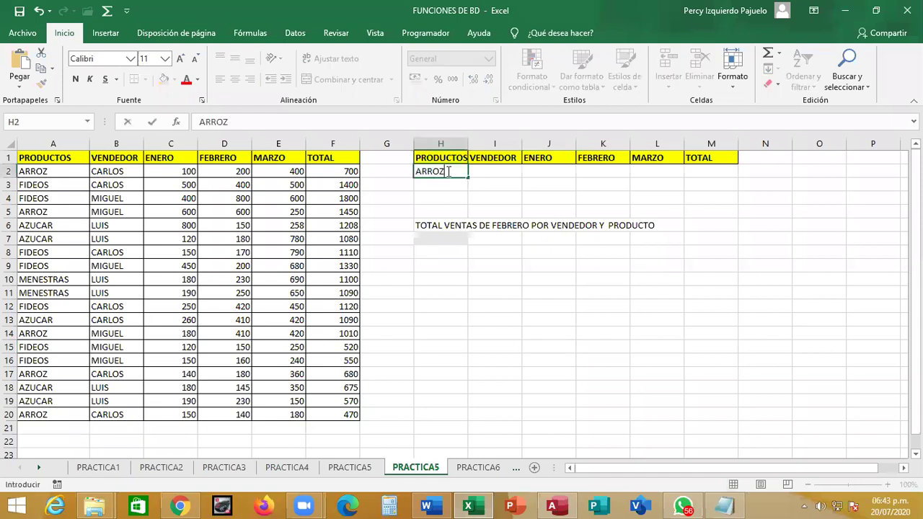
key(Tab)
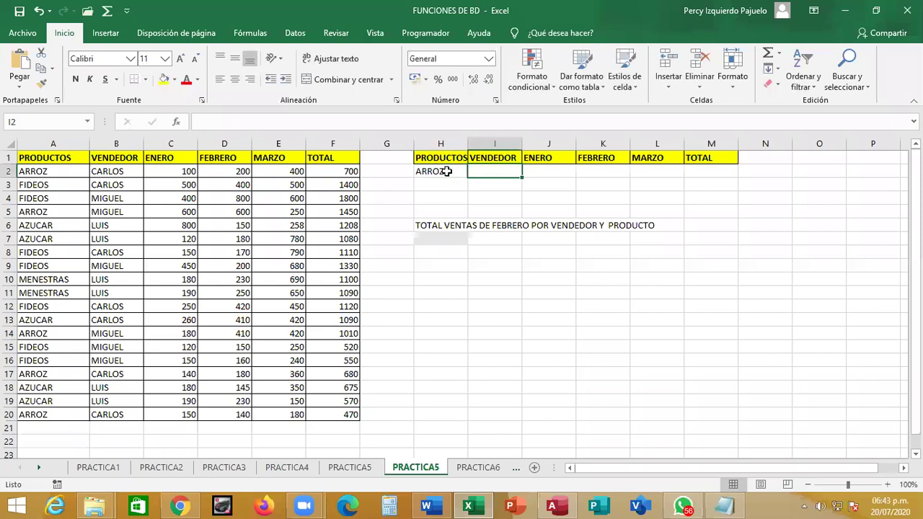
text(LUIS)
key(Down)
key(Down)
key(Down)
key(Down)
key(Down)
key(Left)
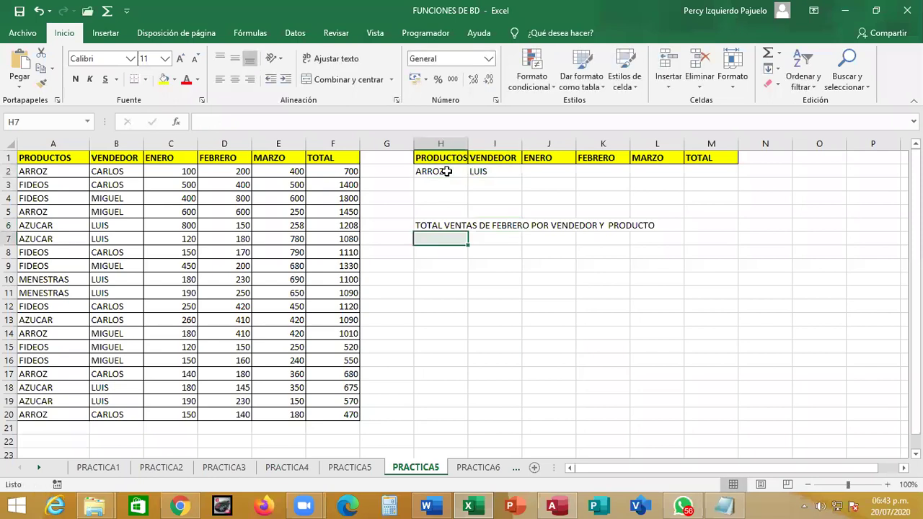
text(=)
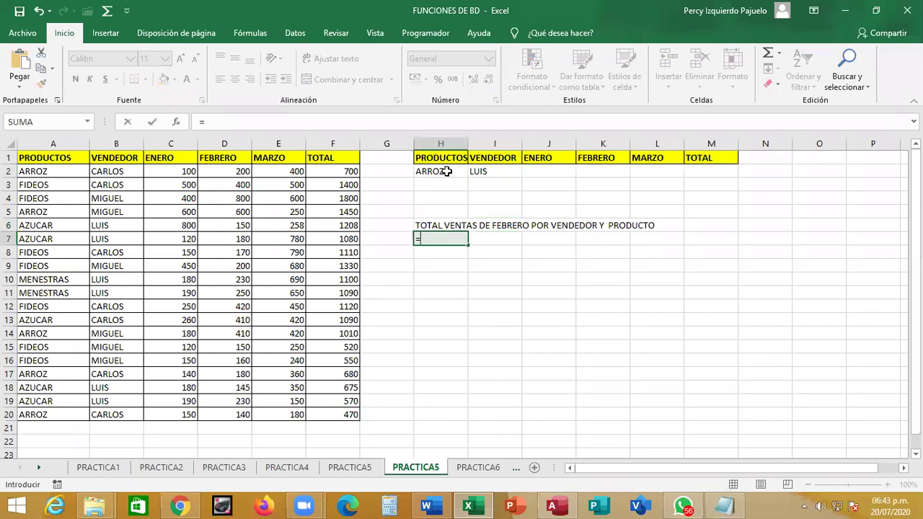
text(BDSU)
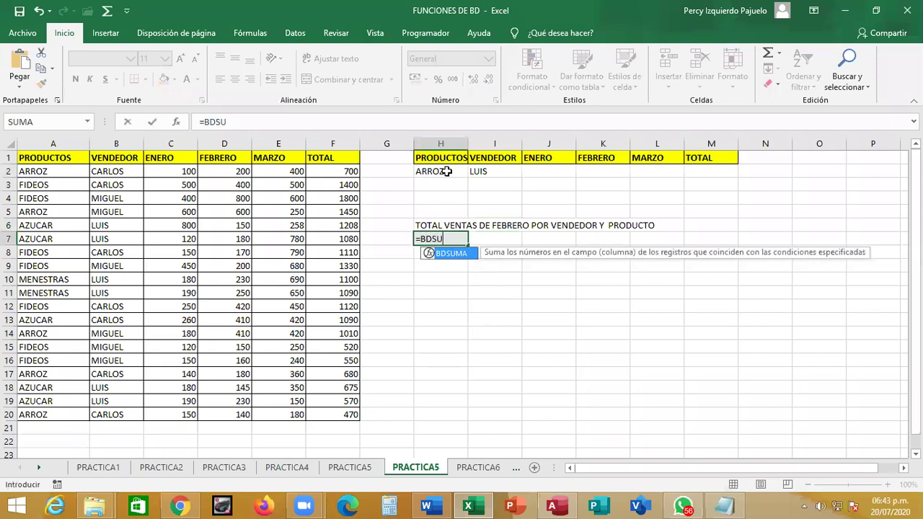
Step: Complete H7 as =BDSUMA(A1:F20,"FEBRERO",H1:I2), returning 0 for LUIS's ARROZ
key(Tab)
mouse_move(60, 161)
mouse_down()
mouse_move(330, 406)
mouse_move(328, 418)
mouse_up()
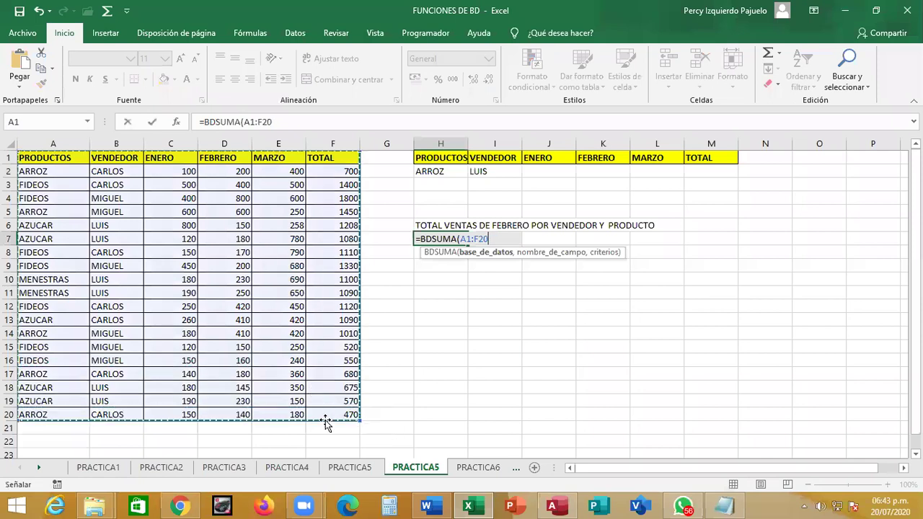
text(,")
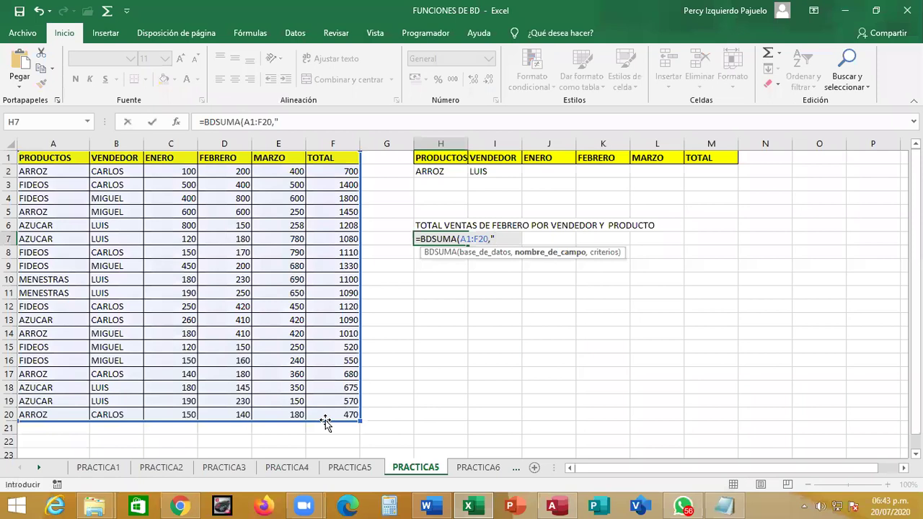
text(FEBRERO",)
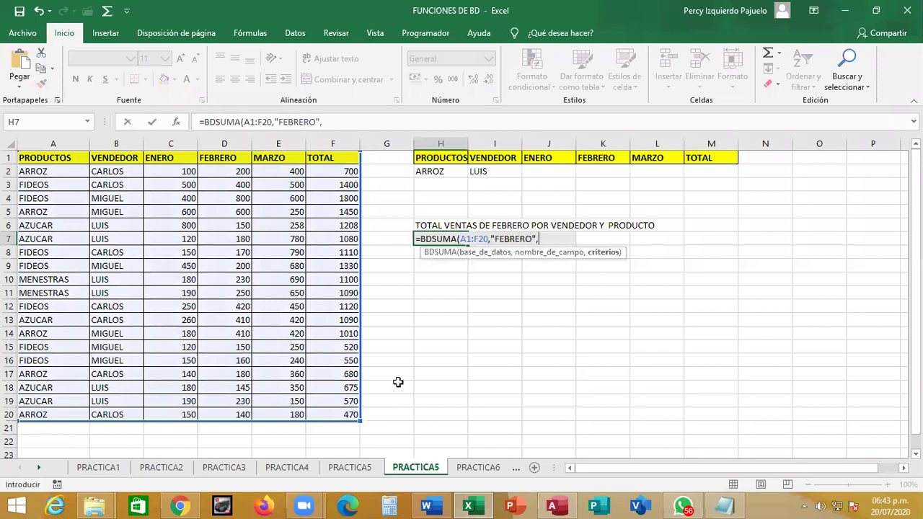
click(440, 159)
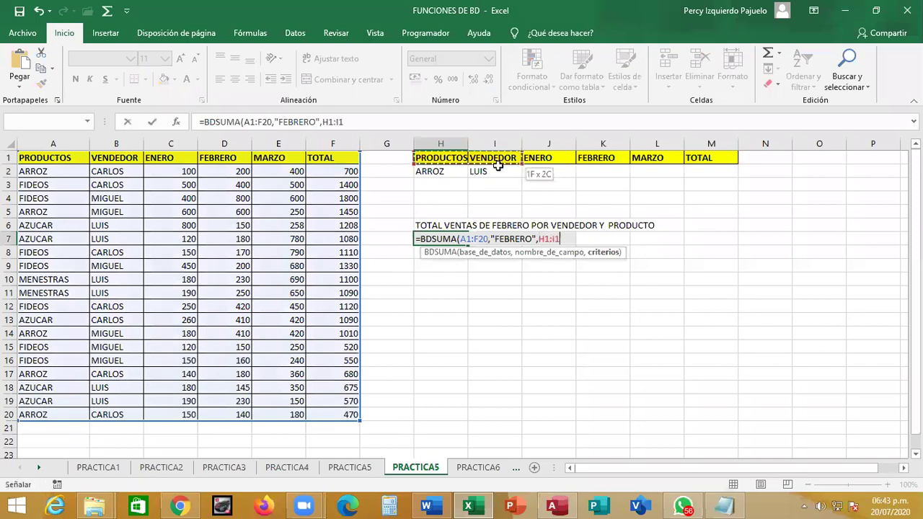
drag(498, 164, 502, 174)
text())
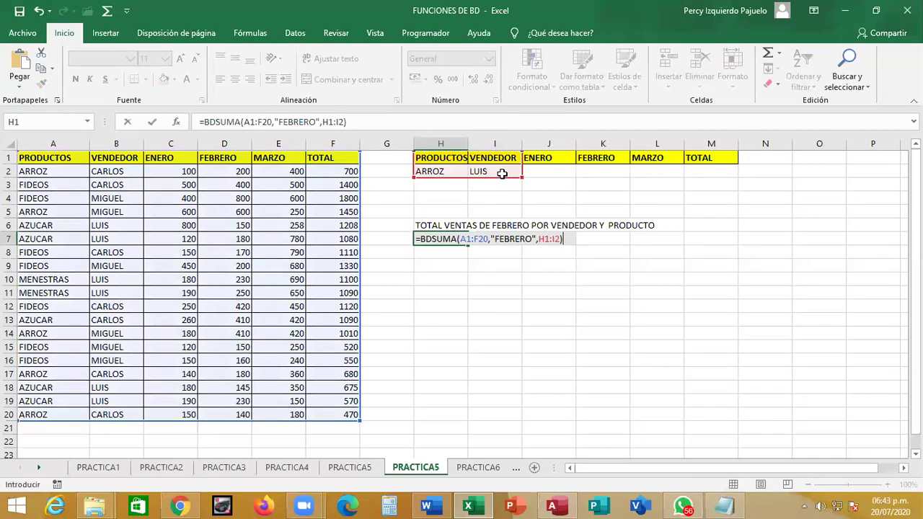
key(Return)
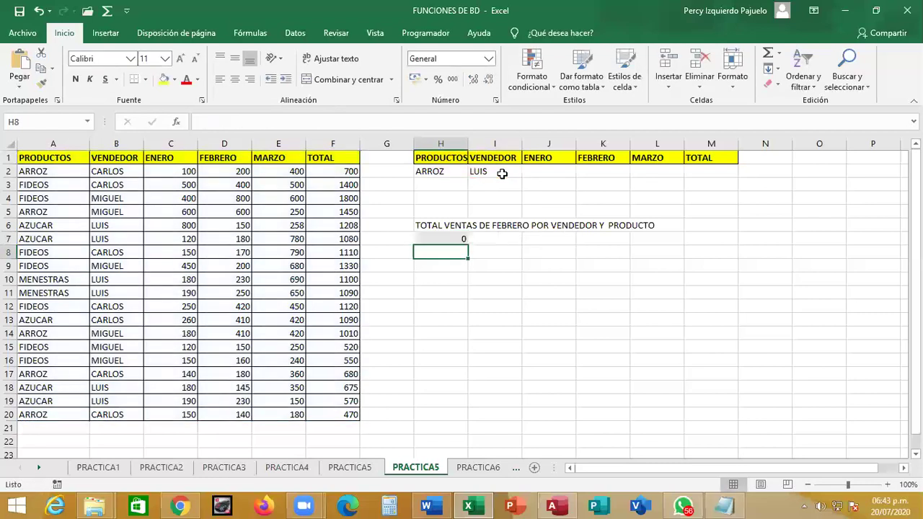
key(Up)
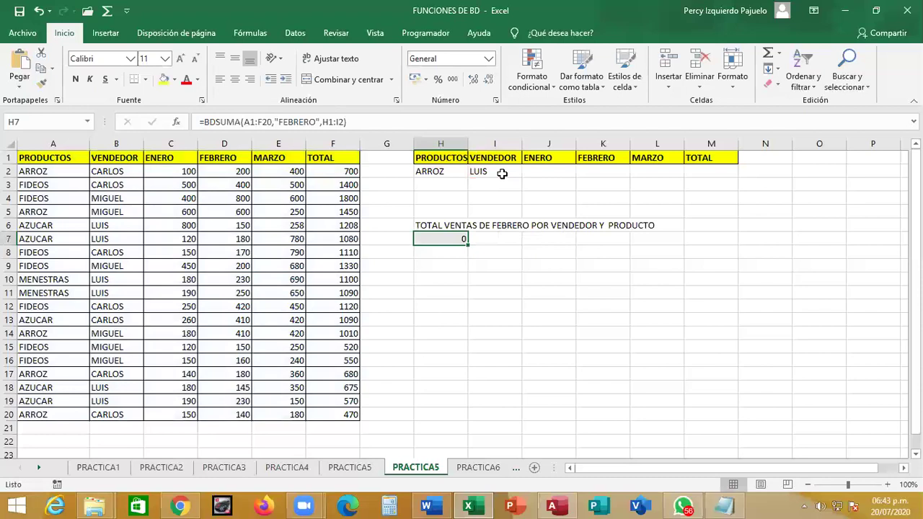
key(Up)
key(Up)
key(Up)
key(Up)
key(Up)
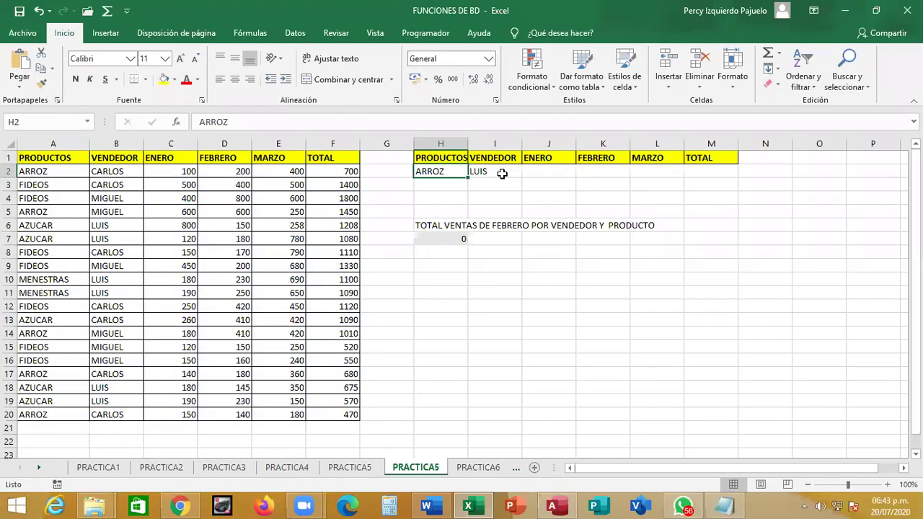
Step: Restore AZUCAR as the product criterion in H2 and confirm H7 shows LUIS's February total of 705
key(ctrl+z)
key(Down)
key(Down)
key(Down)
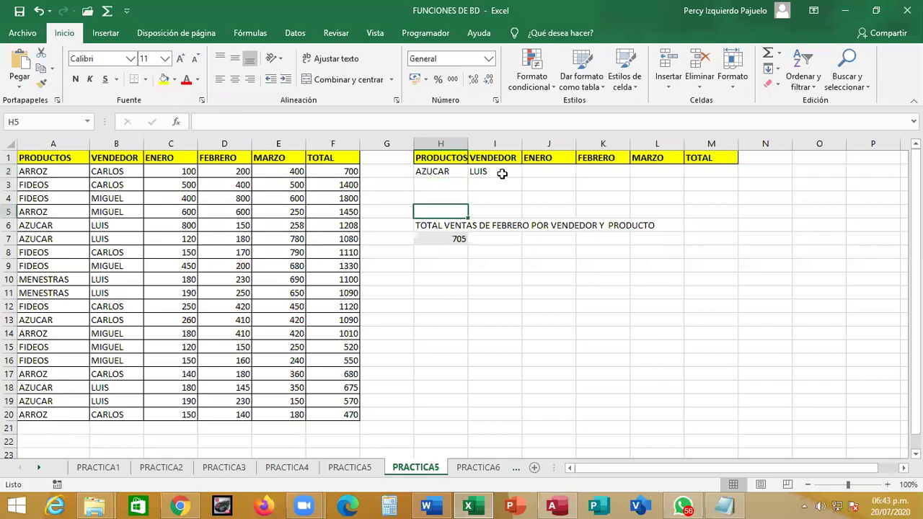
key(Down)
key(Down)
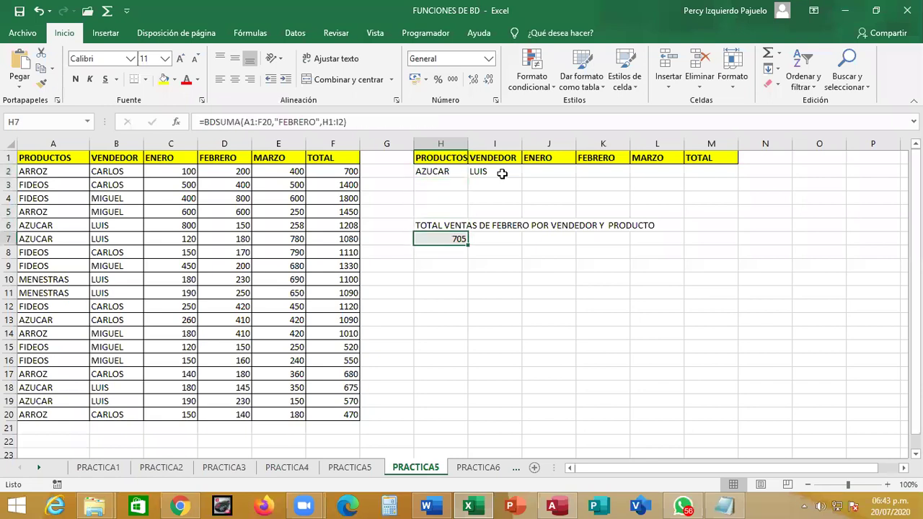
key(F2)
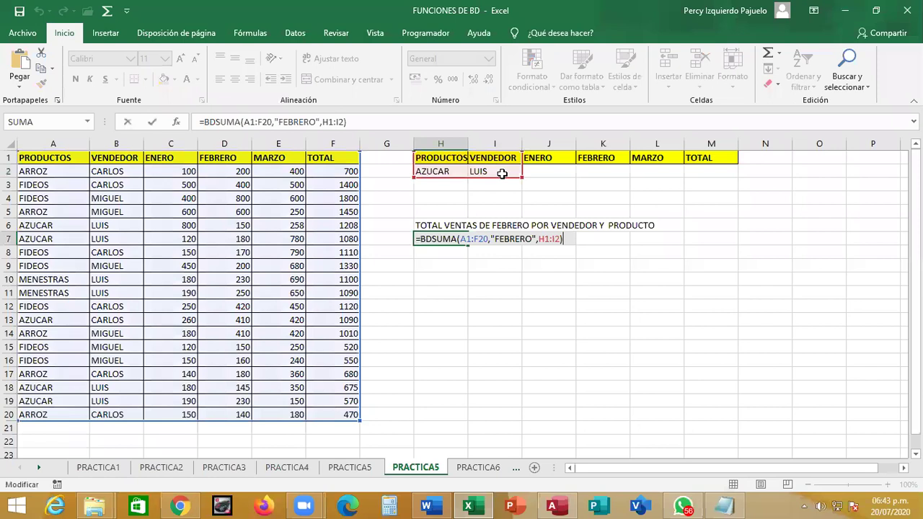
key(Return)
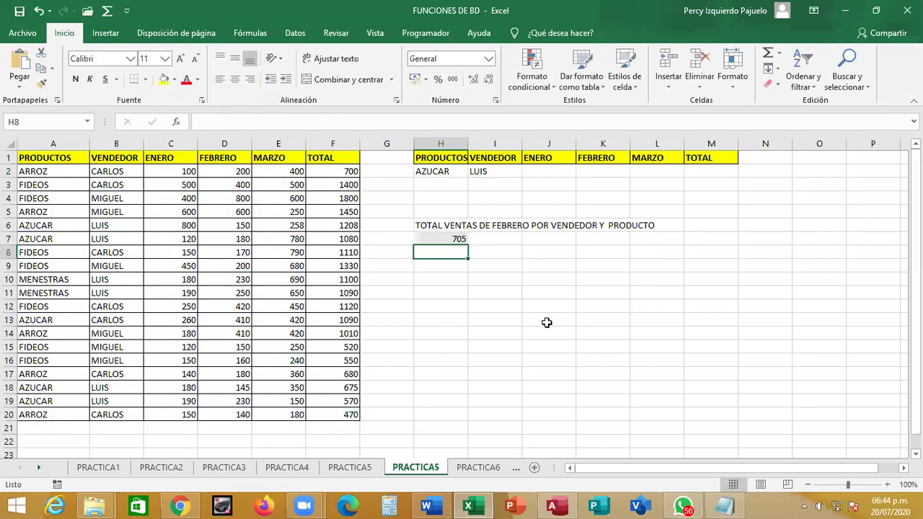
Step: Reload the Excel II class stream in Google Classroom and scroll through its posts
click(191, 505)
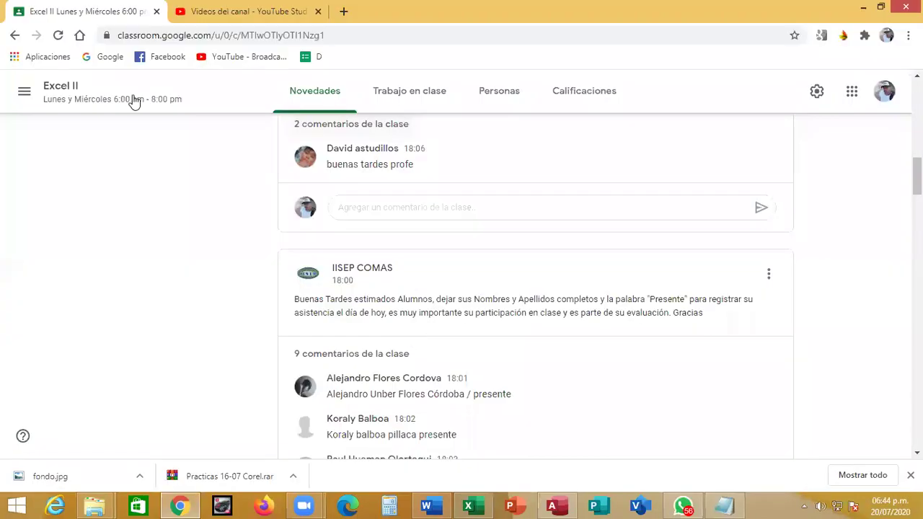
click(58, 35)
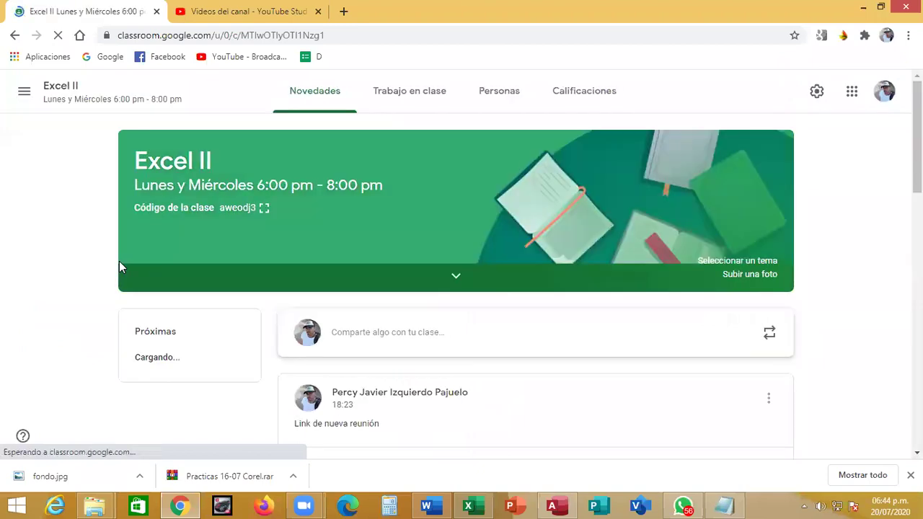
scroll(119, 261, down, 5)
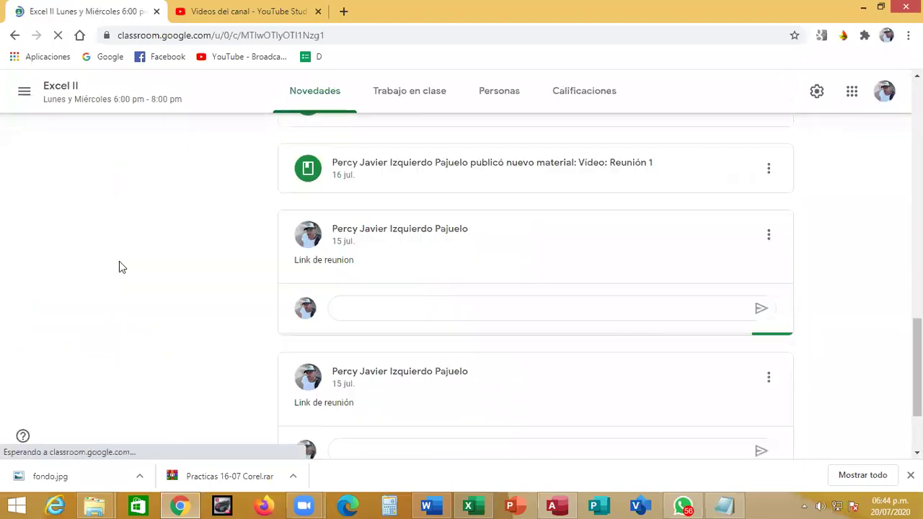
scroll(137, 278, up, 2)
scroll(166, 289, up, 2)
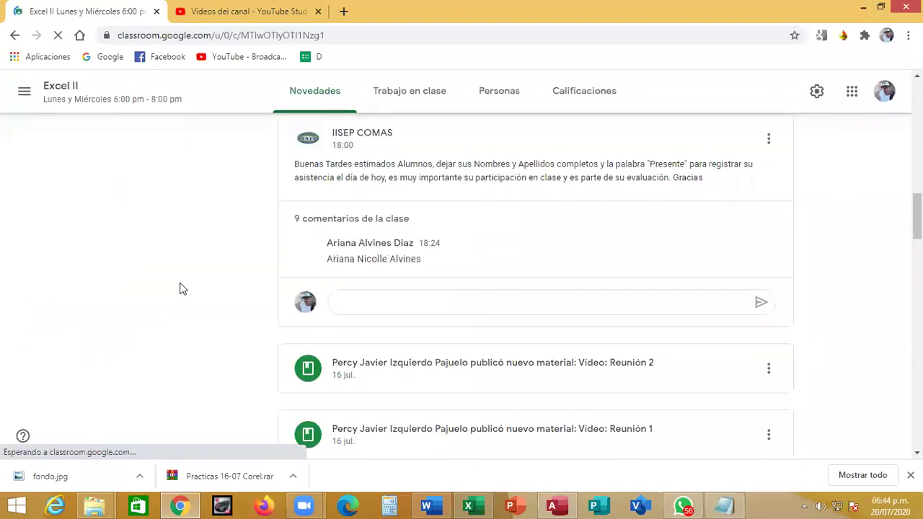
scroll(202, 289, down, 2)
scroll(222, 290, up, 2)
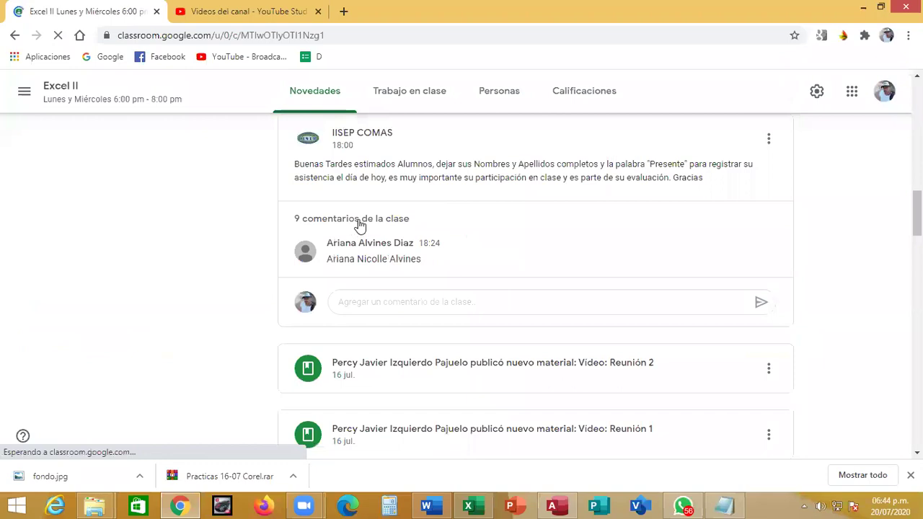
Step: Expand the announcement's attendance comments and read through them, then minimize the browser back to Excel
click(361, 223)
scroll(233, 259, down, 2)
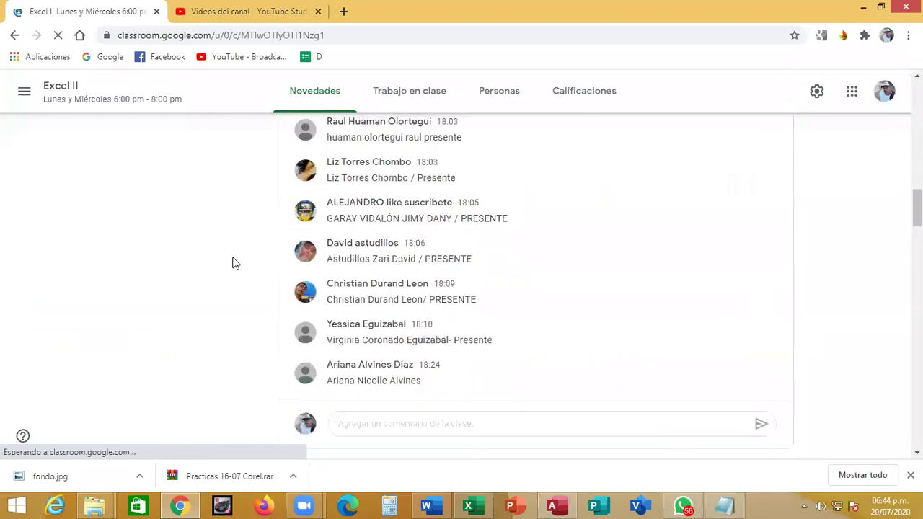
scroll(233, 263, up, 1)
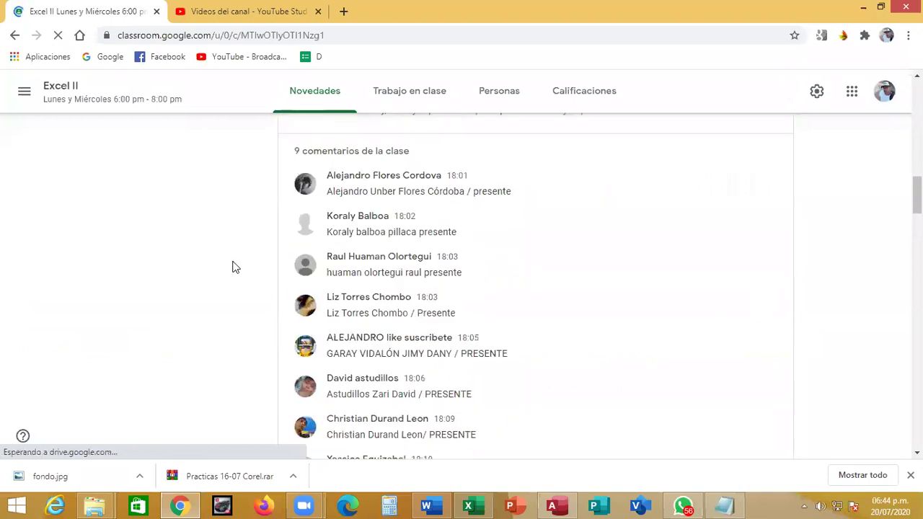
scroll(233, 267, up, 2)
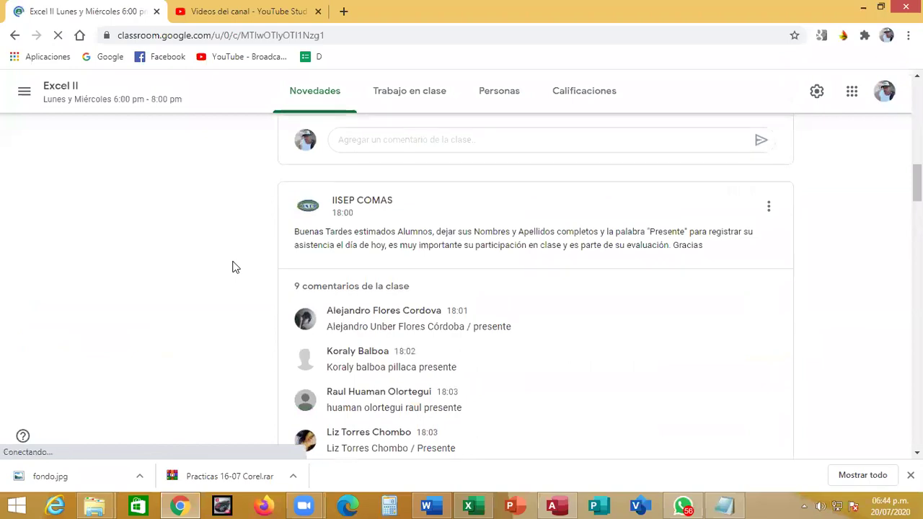
scroll(233, 267, down, 1)
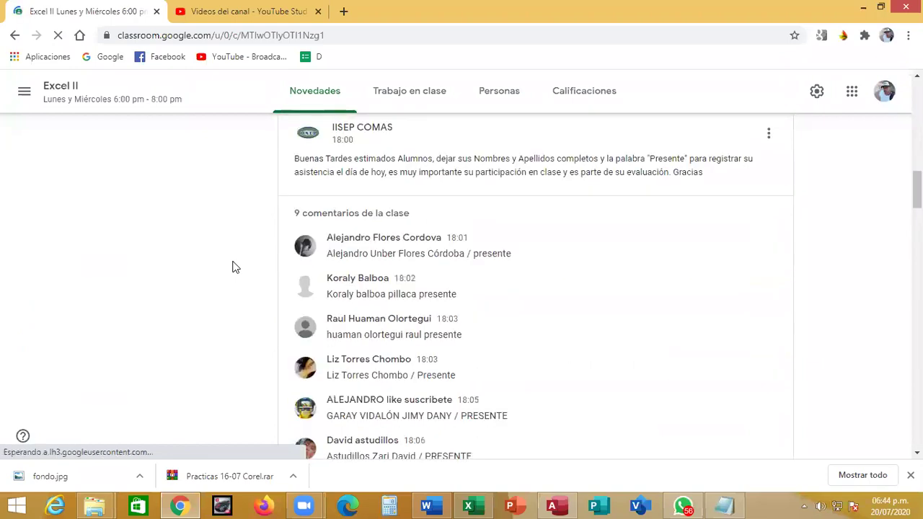
scroll(233, 267, down, 3)
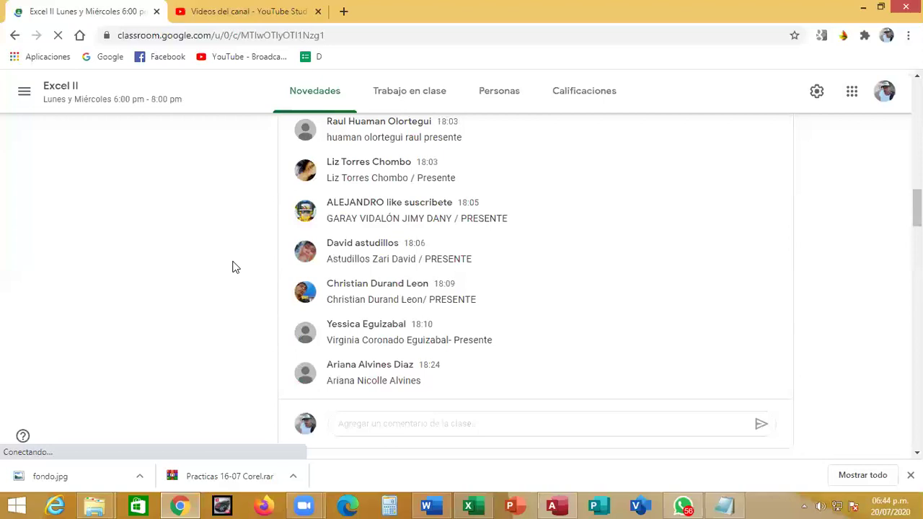
scroll(233, 267, up, 1)
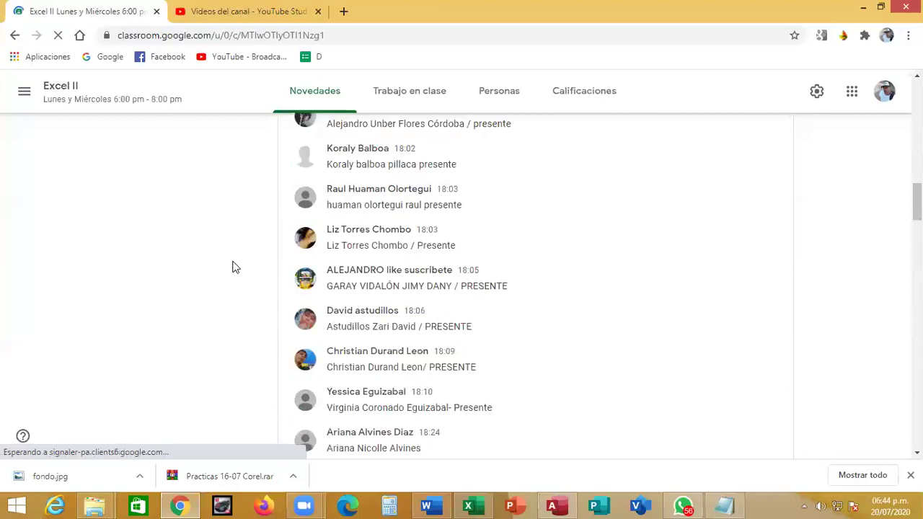
scroll(233, 267, up, 3)
scroll(233, 267, up, 5)
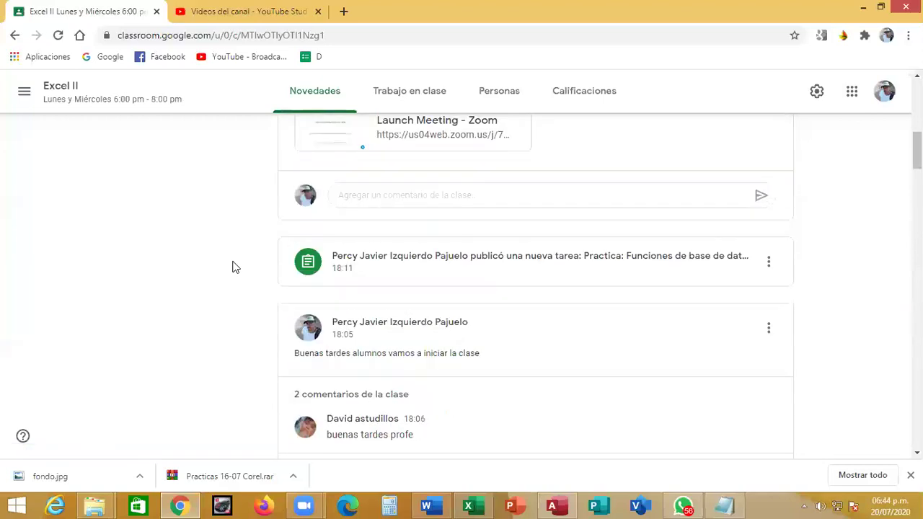
scroll(233, 267, up, 5)
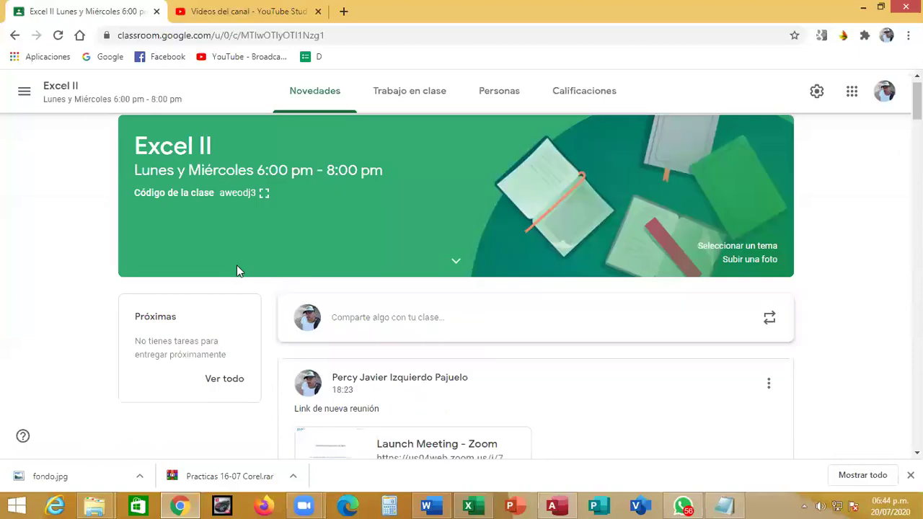
scroll(236, 265, down, 4)
scroll(240, 271, down, 5)
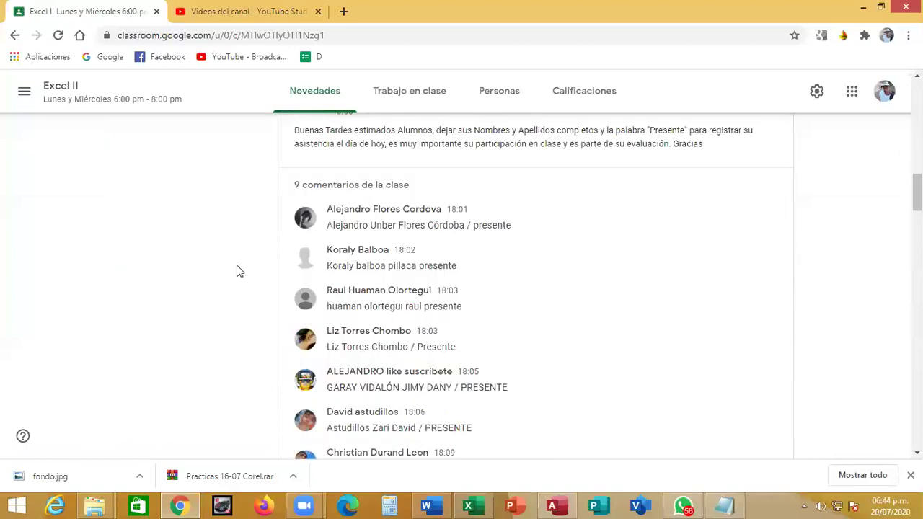
scroll(297, 260, down, 1)
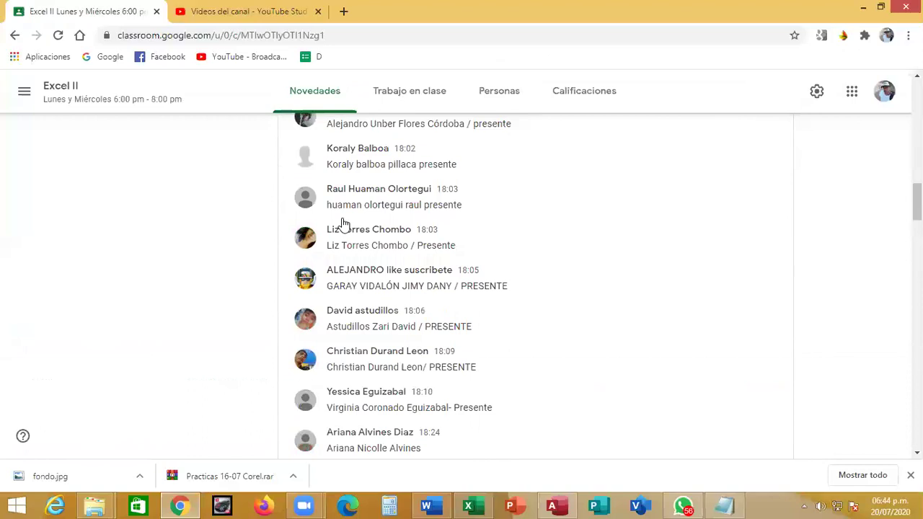
scroll(344, 224, up, 2)
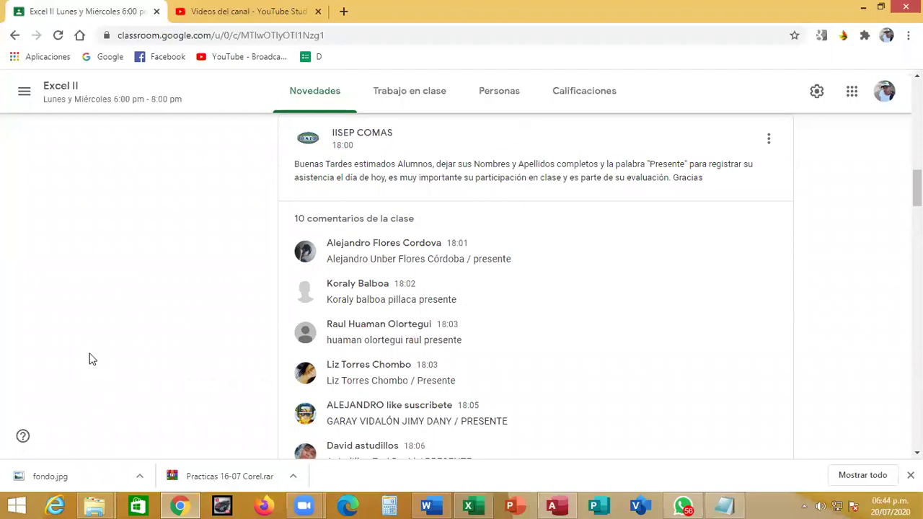
scroll(91, 359, down, 2)
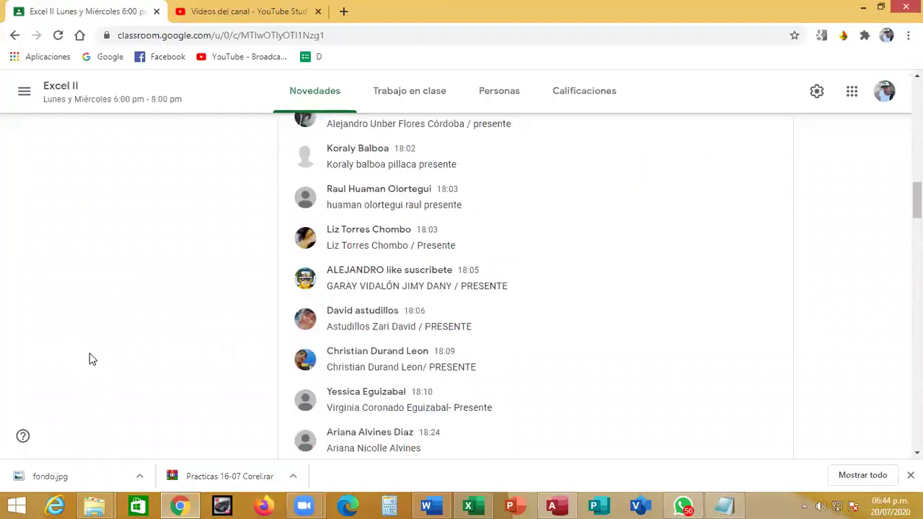
scroll(92, 360, up, 1)
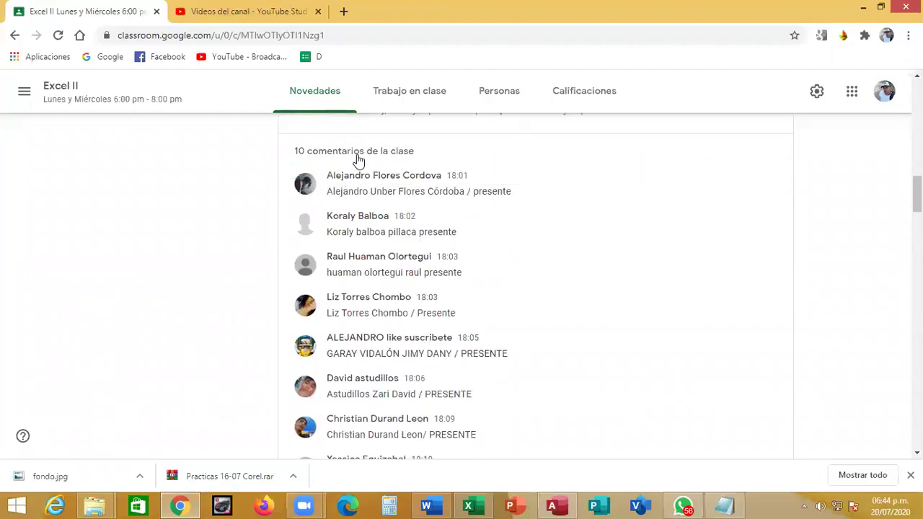
scroll(226, 268, up, 1)
scroll(221, 274, up, 2)
scroll(222, 276, up, 4)
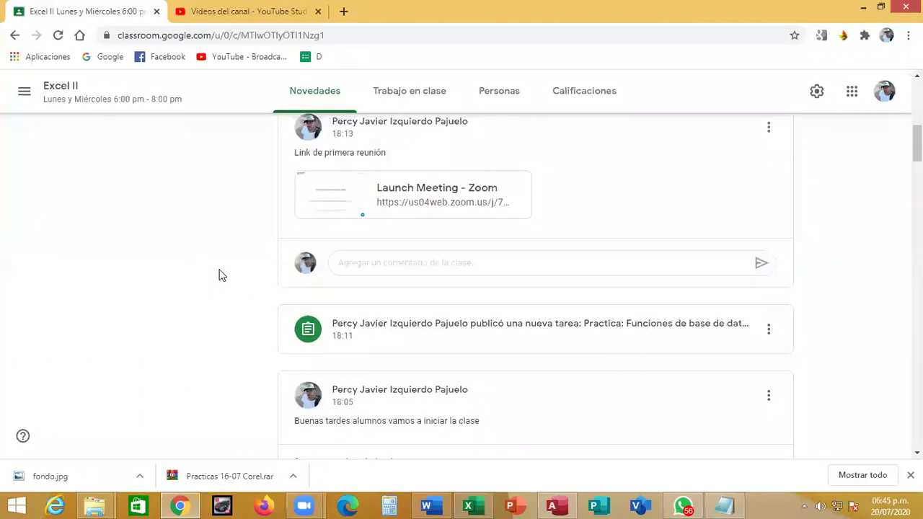
scroll(223, 167, up, 10)
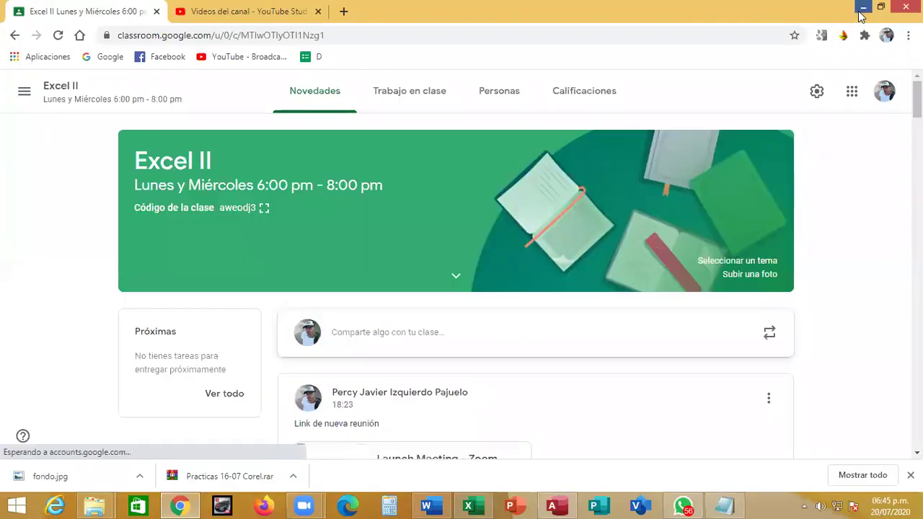
click(863, 9)
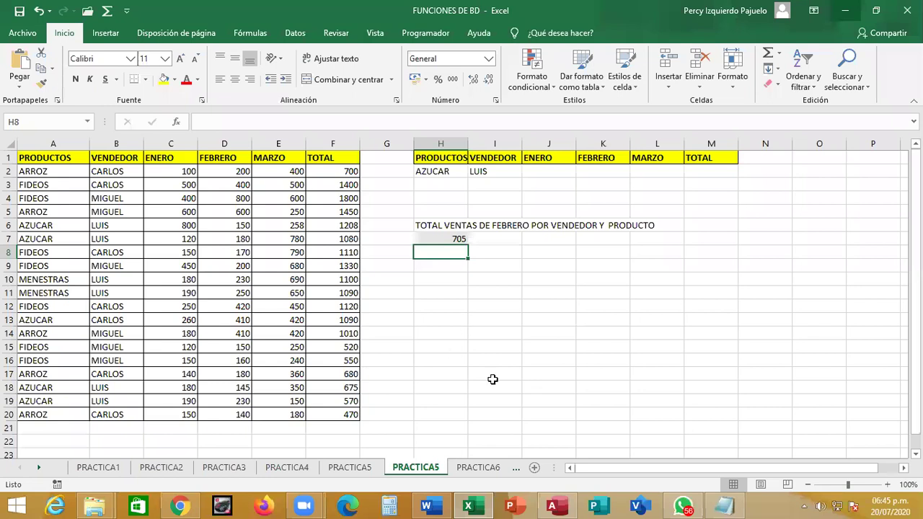
Step: On the PRACTICA6 sheet, enter >300 in K2 under FEBRERO and return to H7
click(476, 467)
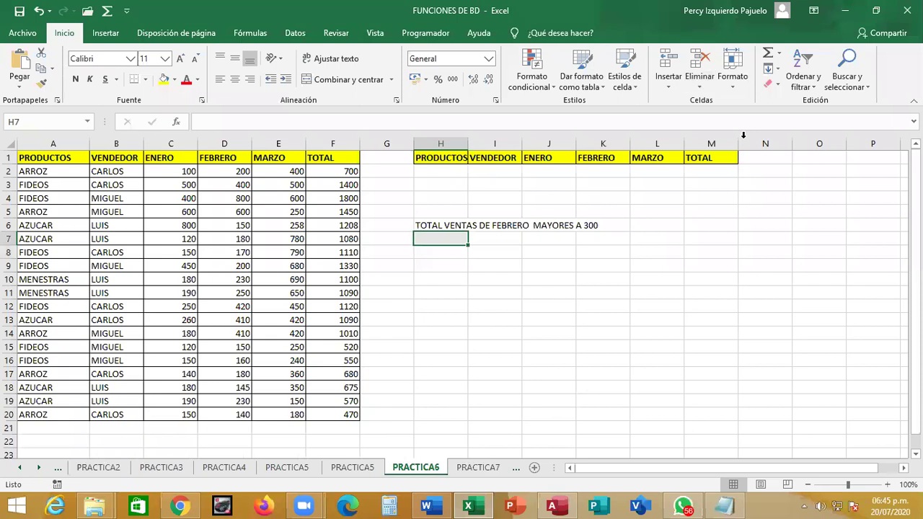
click(603, 174)
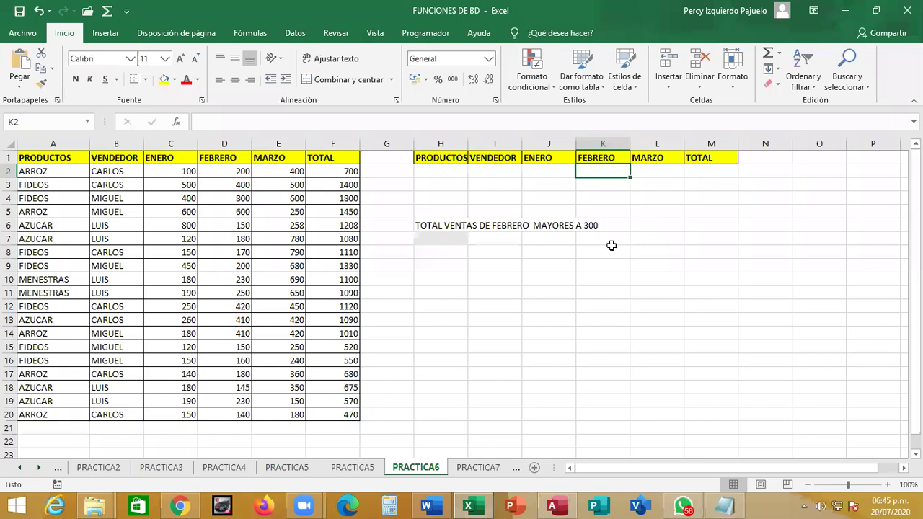
text(>300)
key(Down)
key(Down)
key(Down)
key(Left)
key(Down)
key(Left)
key(Down)
key(Left)
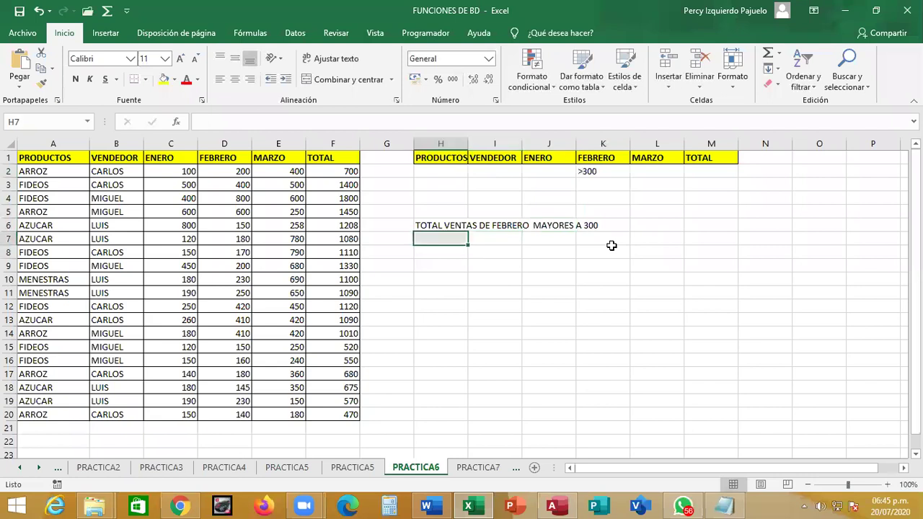
Step: Enter =BDSUMA(A1:F20,"FEBREO",K1:K2) in H7, which returns a #¡VALOR! error
text(=BD)
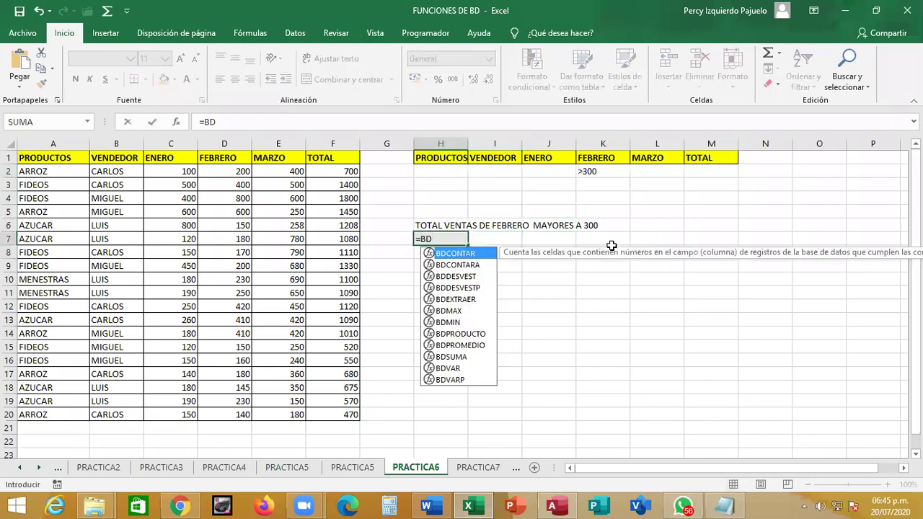
key(Down)
key(Down)
key(Down)
key(Down)
key(Down)
key(Down)
key(Down)
key(Down)
key(Down)
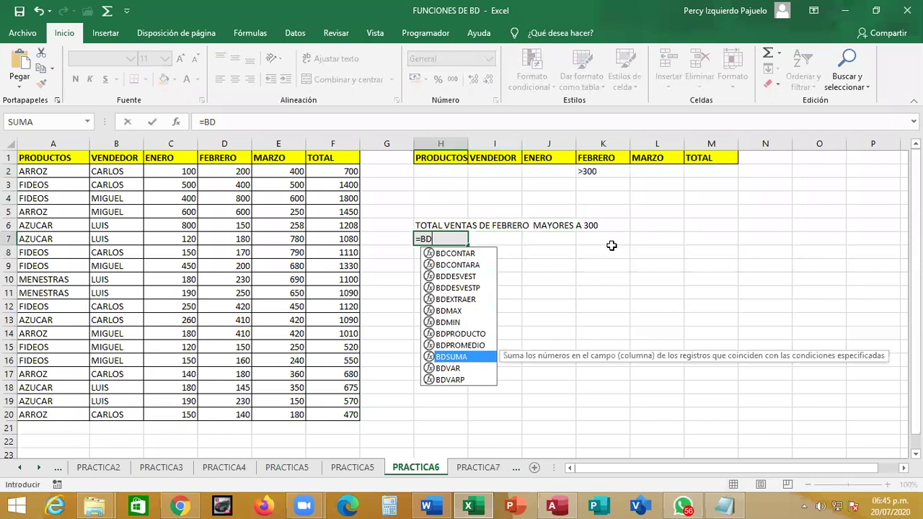
key(Tab)
drag(49, 157, 337, 414)
text(,")
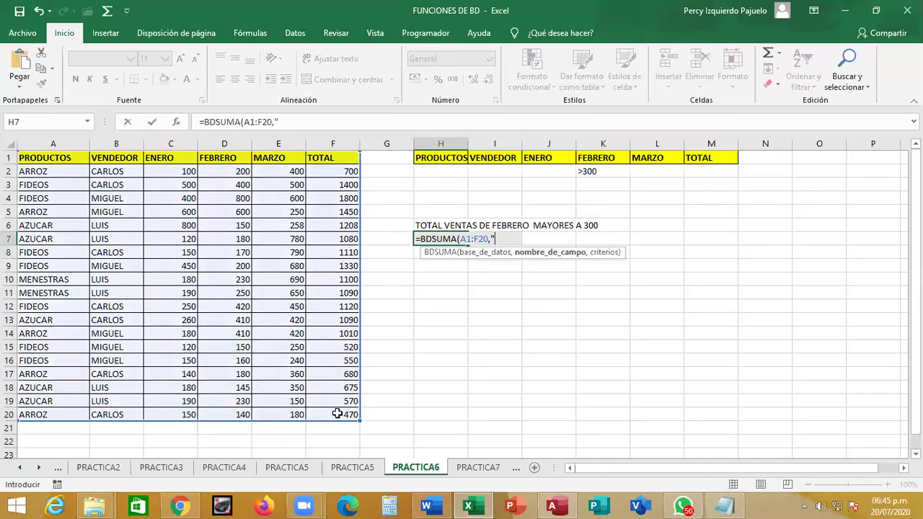
text(FEBREO",)
drag(611, 158, 603, 173)
text())
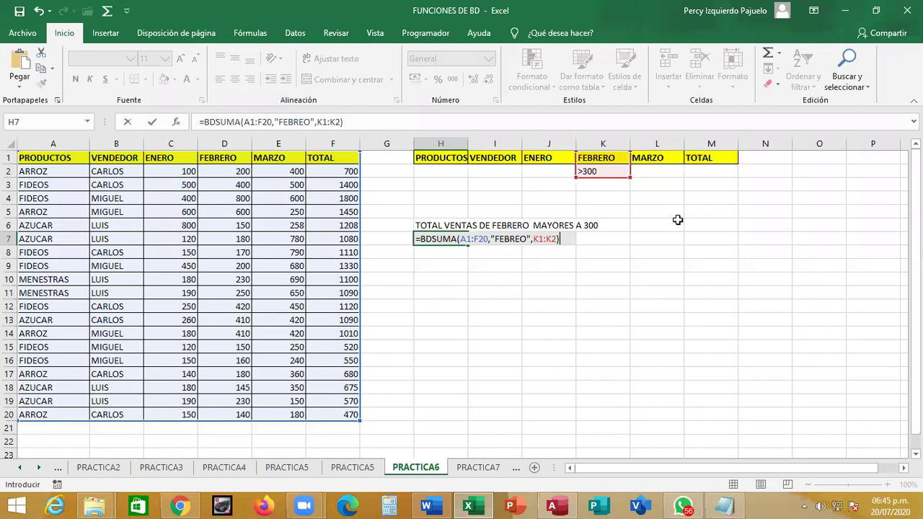
key(Return)
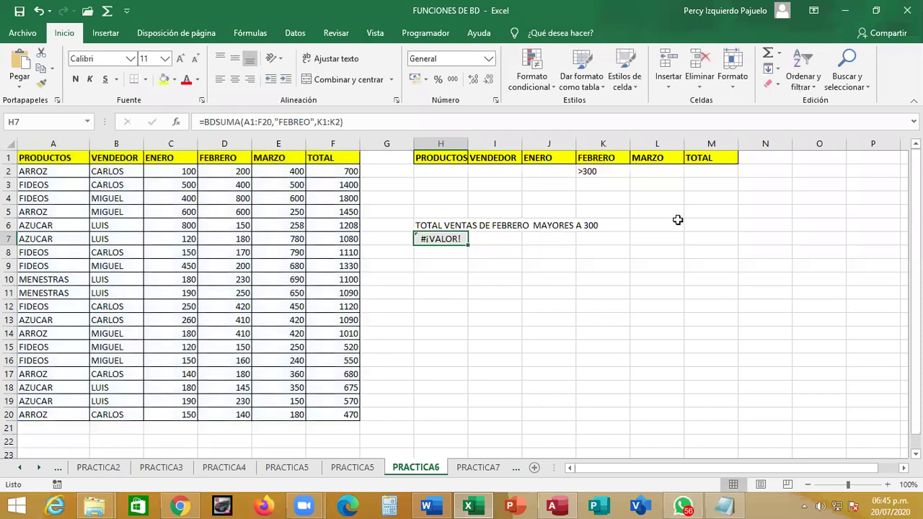
Step: Correct the field name to "FEBRERO" so H7 totals February sales above 300 as 3040
key(F2)
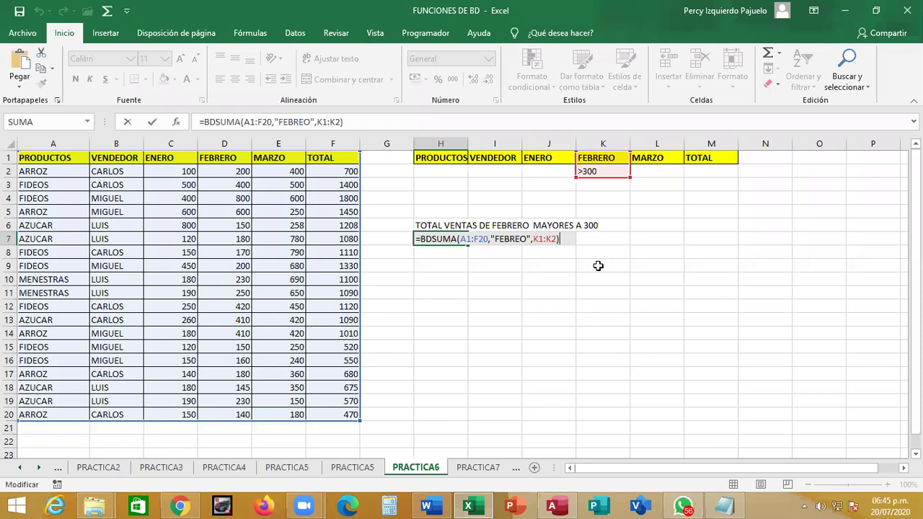
click(522, 240)
text(R)
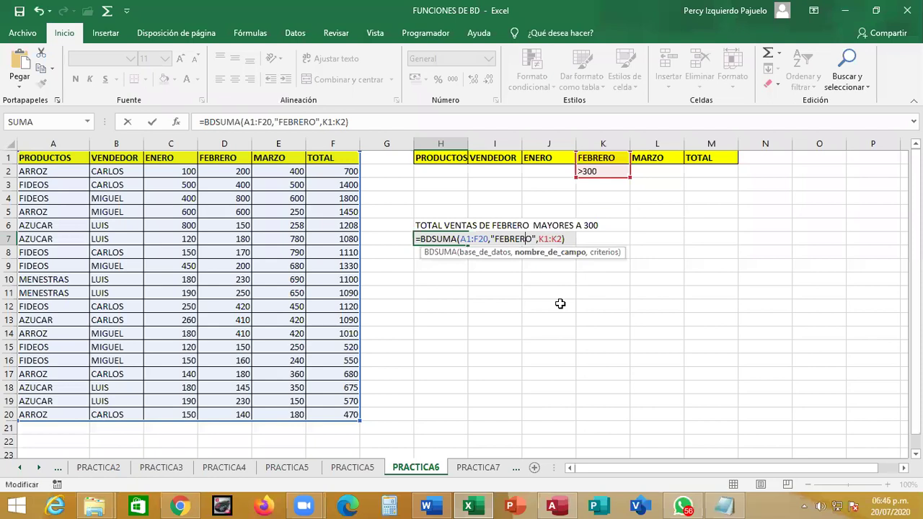
key(Return)
key(Up)
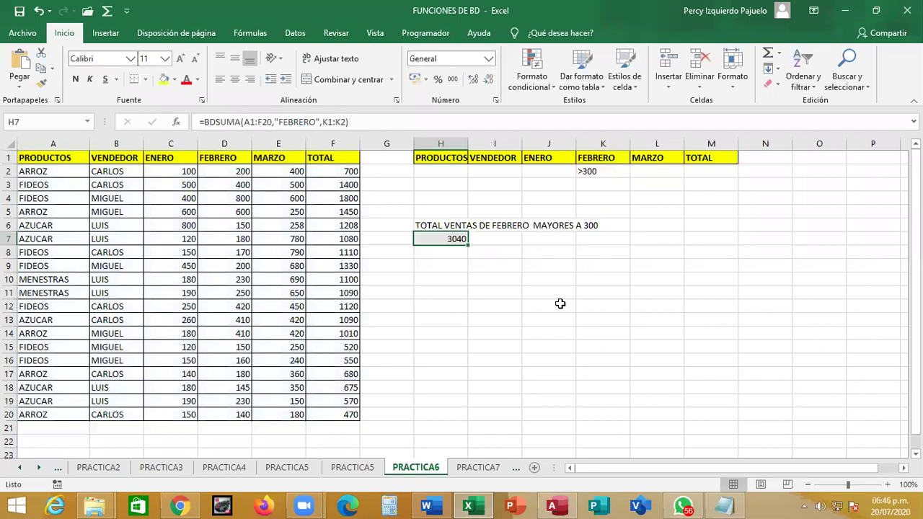
key(F2)
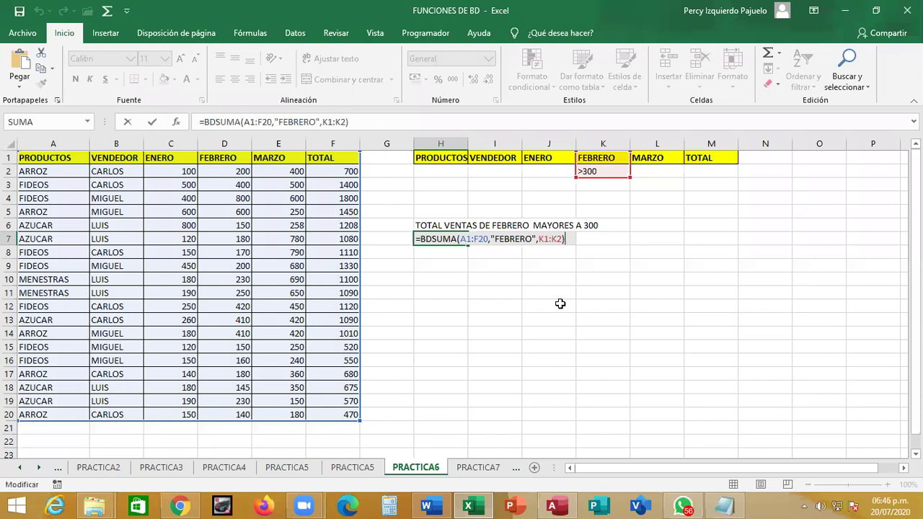
click(521, 238)
key(Delete)
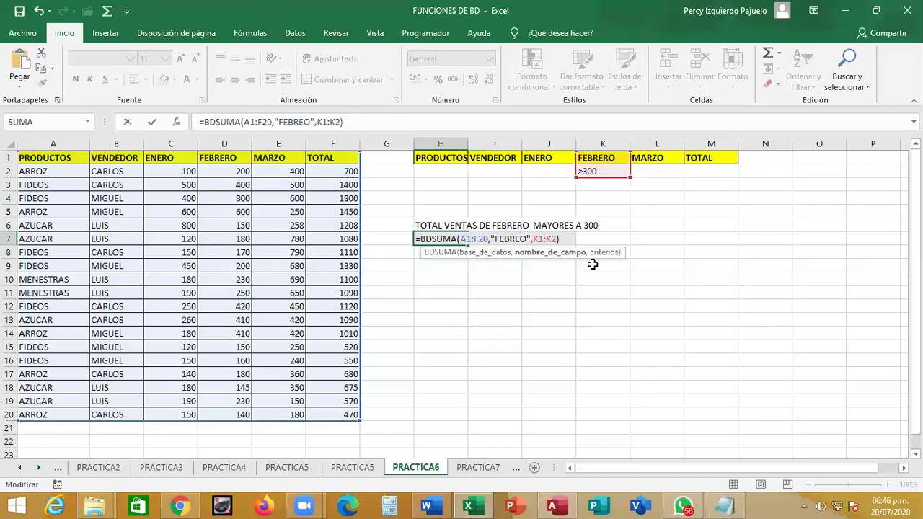
key(Return)
key(Up)
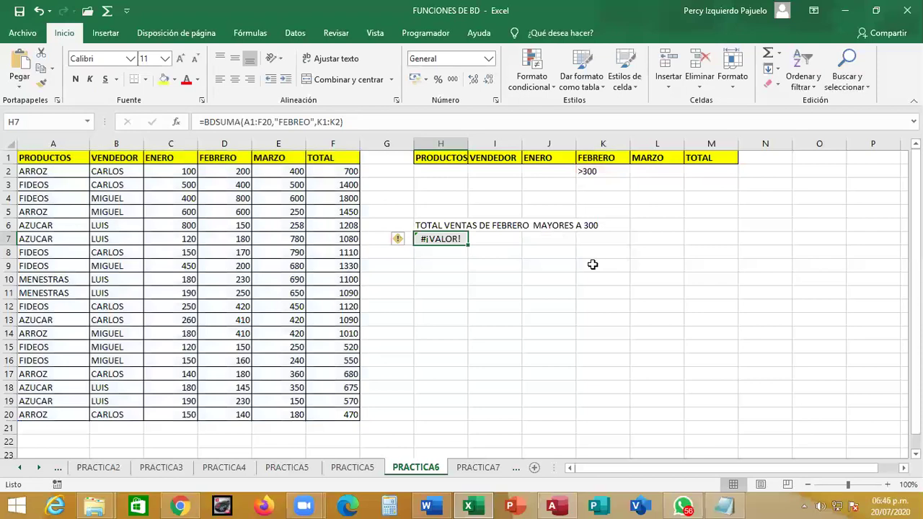
key(F2)
key(Left)
key(Left)
key(Left)
key(Left)
key(Left)
key(Left)
key(Left)
key(Left)
text(R)
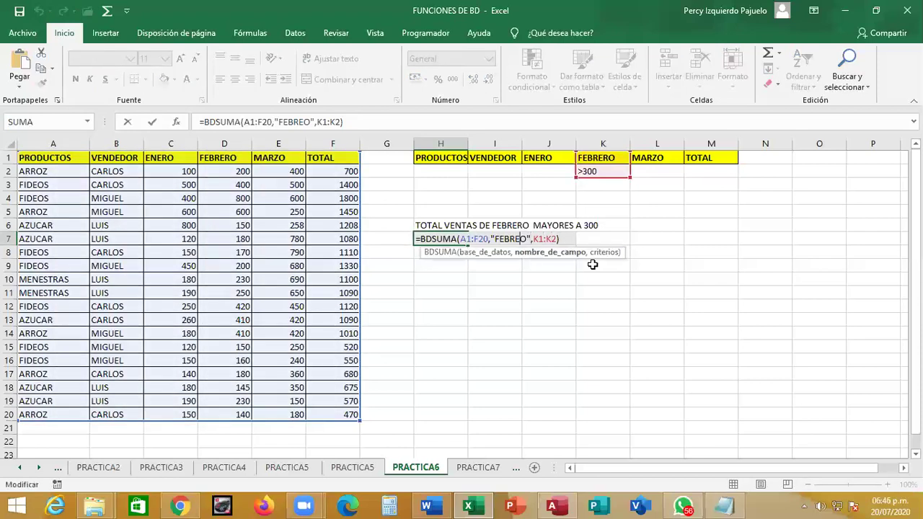
key(Return)
key(Up)
key(Up)
key(Up)
key(Up)
key(Up)
key(Up)
key(Right)
key(Right)
key(Right)
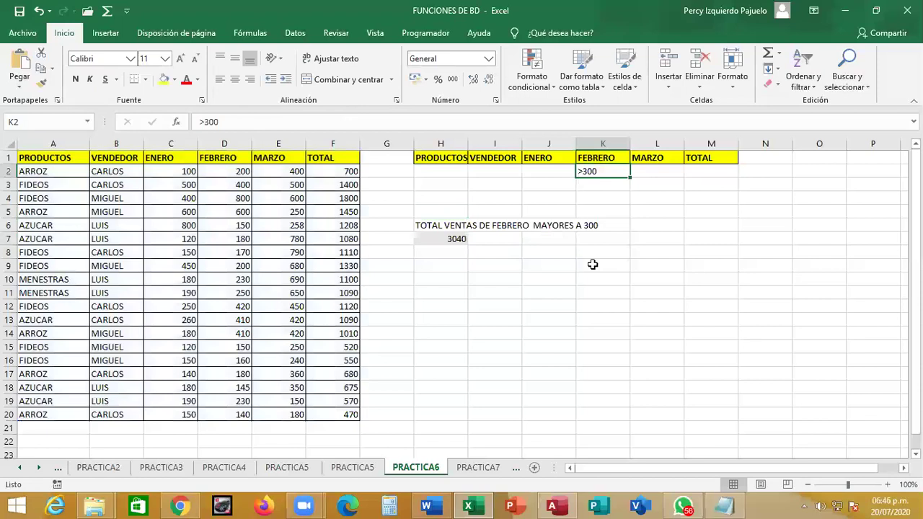
Step: Try >500, >100 and >1000 as the February criterion in K2, watching H7's total
text(>500)
key(Return)
key(Up)
text(>100)
key(Return)
key(Up)
key(Up)
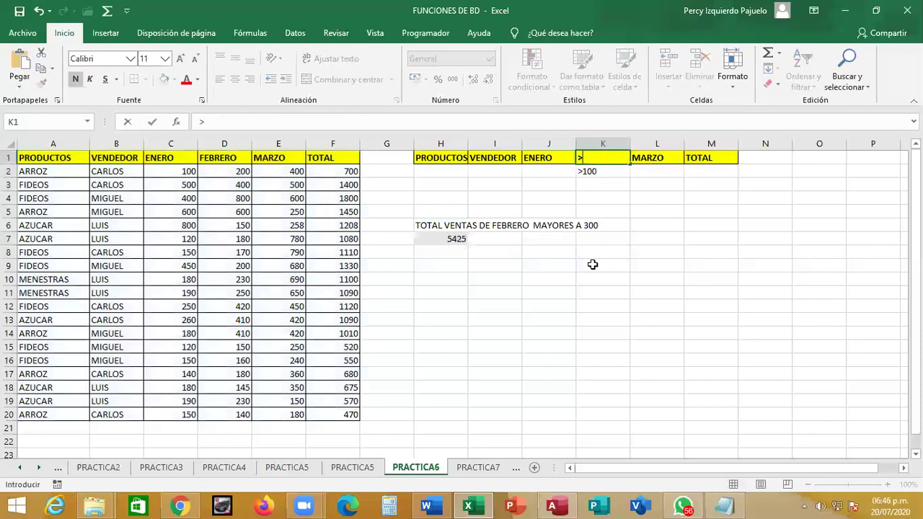
key(Down)
text(>1000)
key(Return)
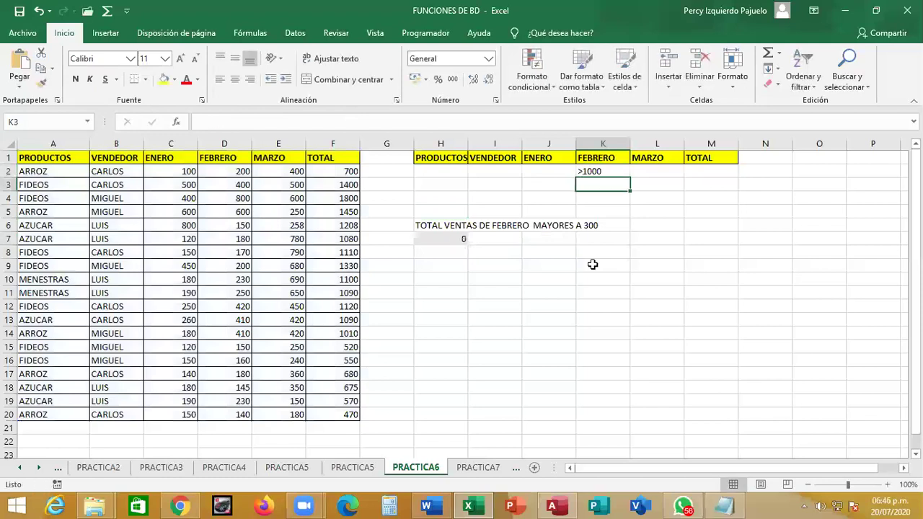
Step: Try >900, >80 and >700, then settle on >500 so H7 shows 1400
key(Up)
text(>900)
key(Return)
key(Up)
text(>80)
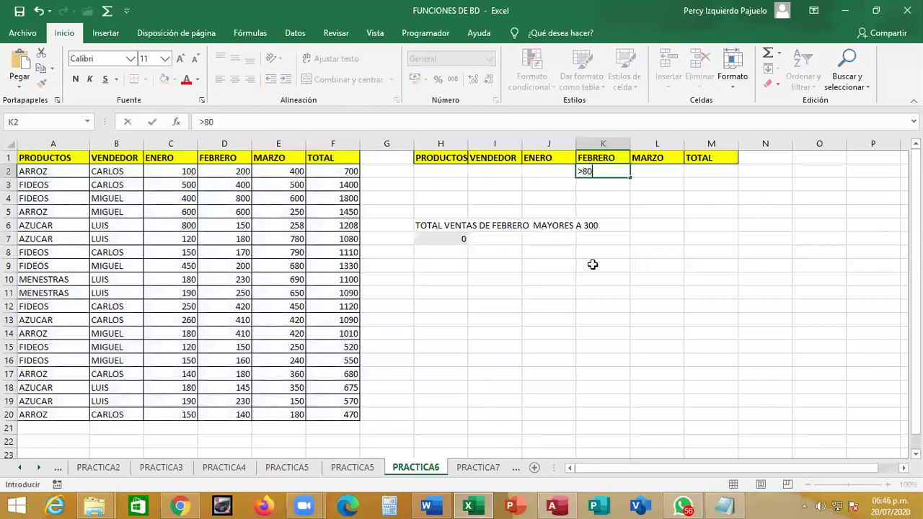
key(Return)
key(Up)
text(>700)
key(Return)
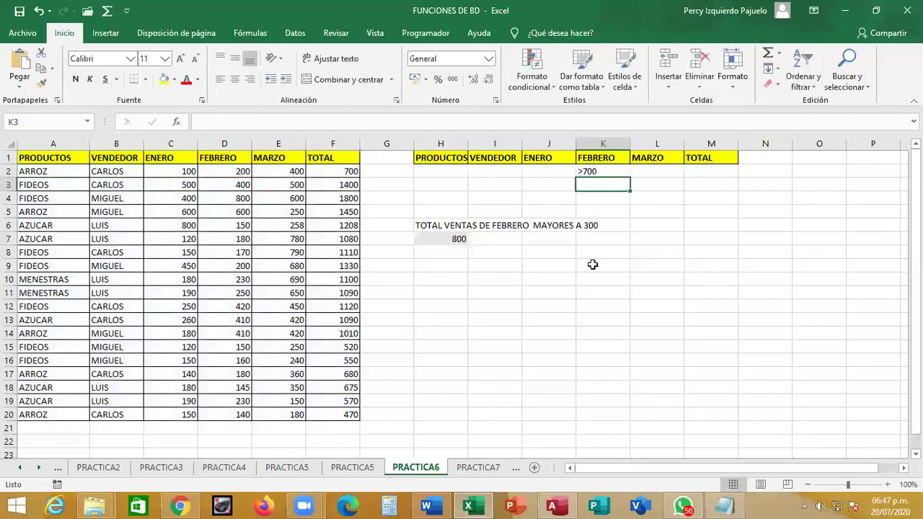
key(Up)
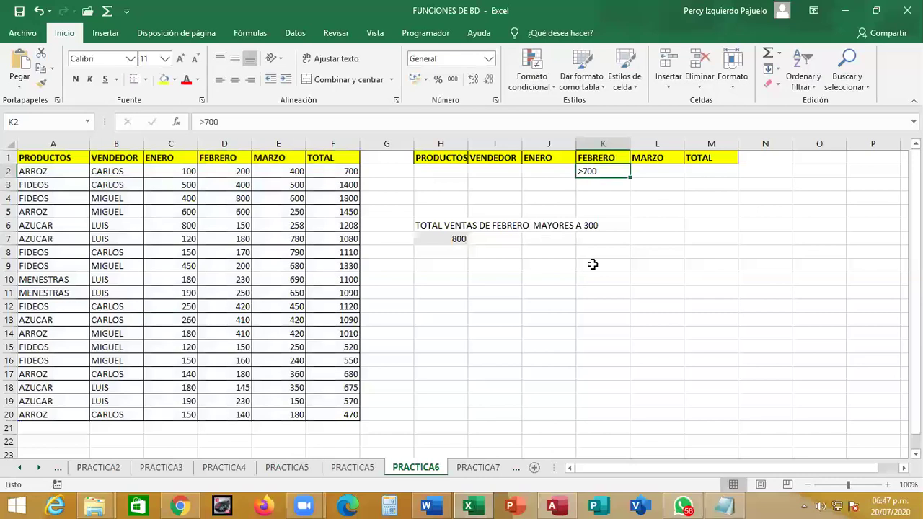
text(>)
text(500)
key(Return)
key(Left)
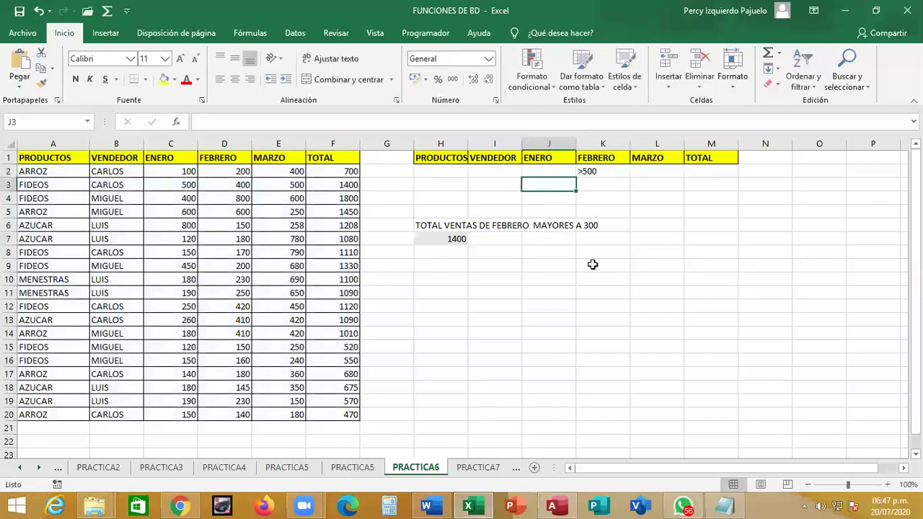
key(Up)
key(Left)
key(Left)
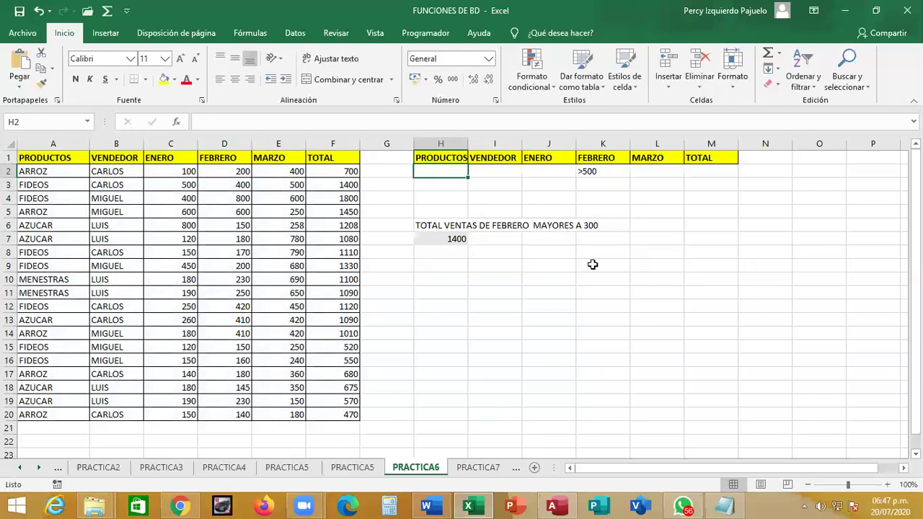
Step: Enter AZUCAR in H2 and change H7's BDSUMA criteria range from K1:K2 to H1:K2
text(AZUCAR)
key(Return)
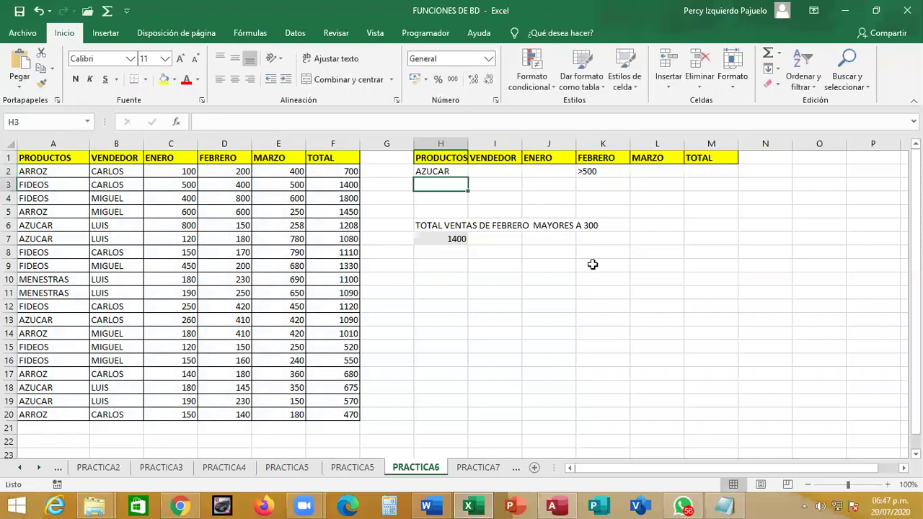
key(Up)
key(Down)
key(Down)
key(Down)
key(Down)
key(Down)
key(F2)
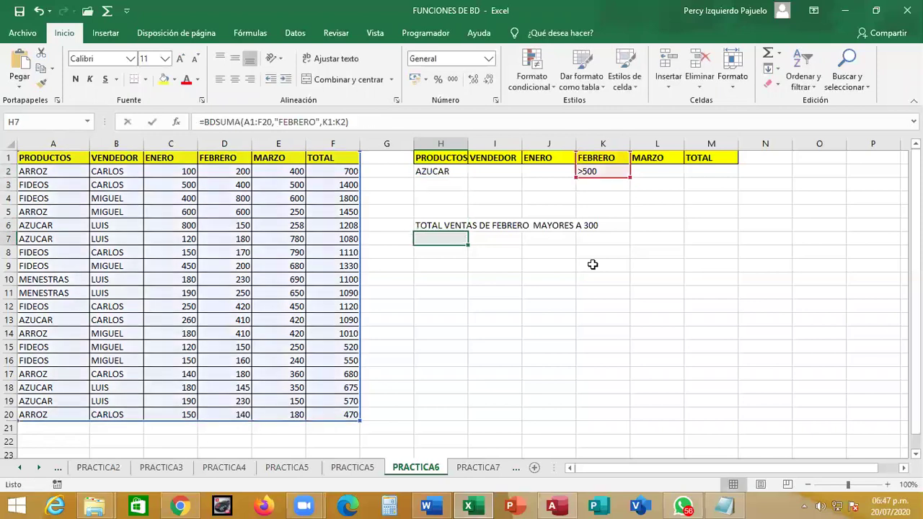
key(F2)
key(BackSpace)
key(BackSpace)
key(BackSpace)
key(BackSpace)
key(BackSpace)
key(BackSpace)
drag(441, 158, 610, 171)
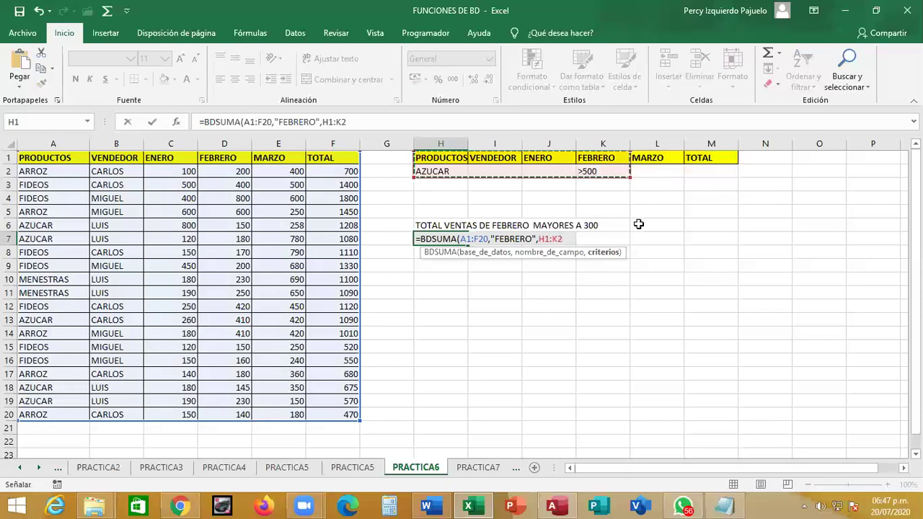
key(Return)
Step: Test ARROZ as the product criterion, then clear H2 and review H7's formula
key(Up)
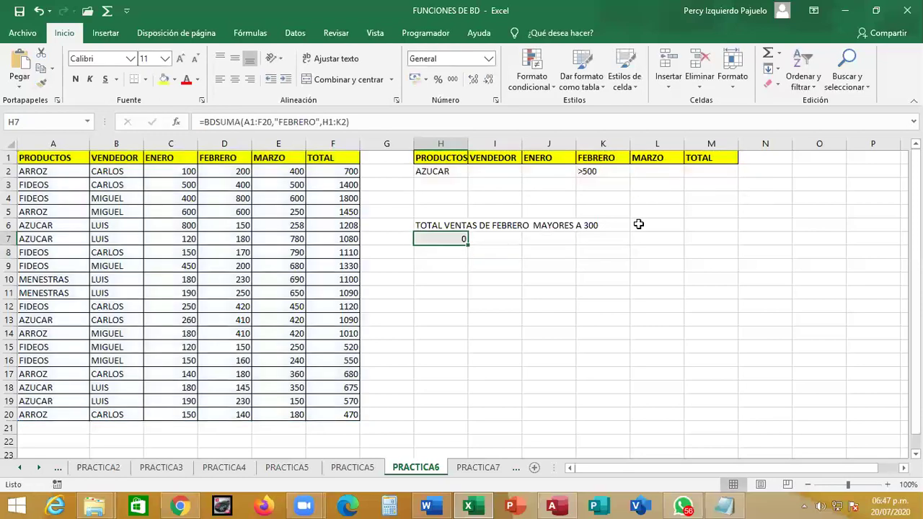
key(Up)
key(Up)
key(Up)
key(Up)
text(A)
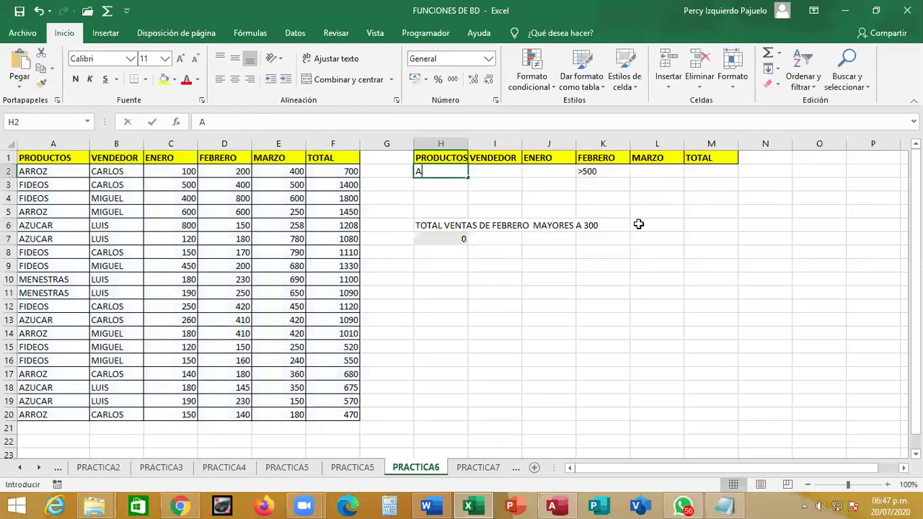
text(RROZ)
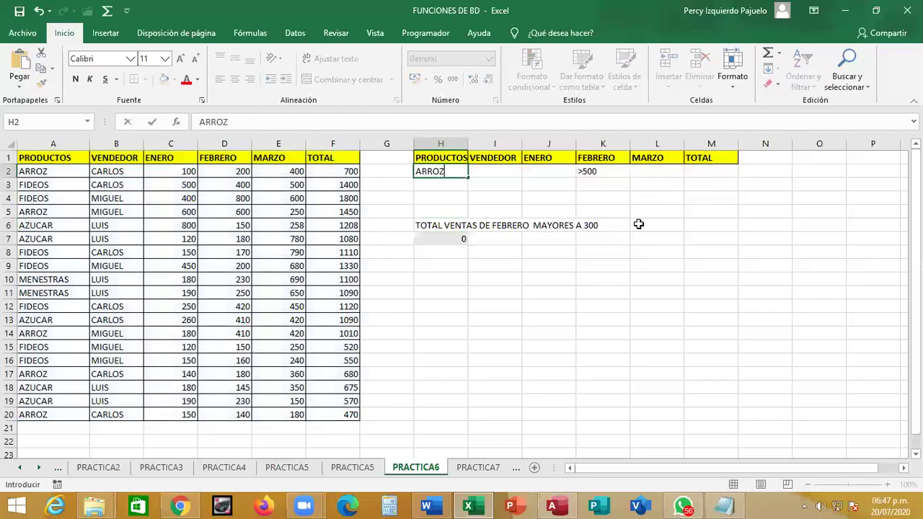
key(Return)
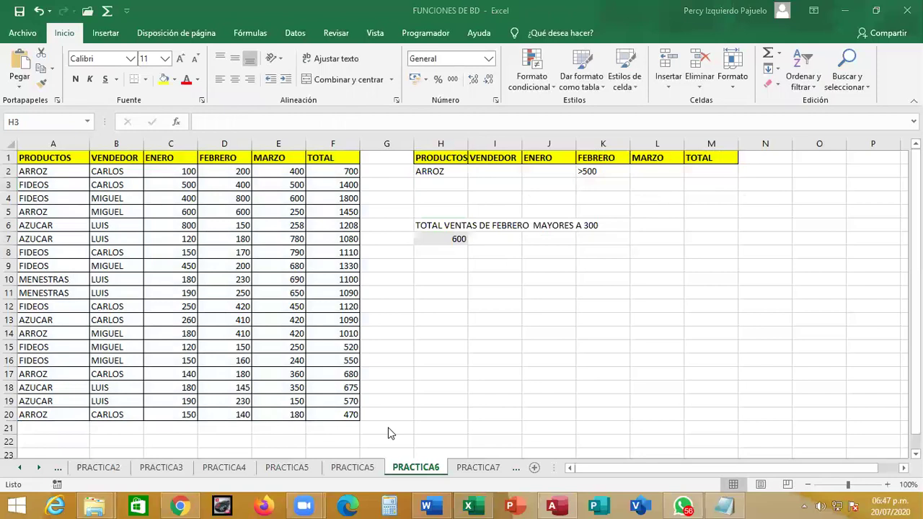
click(464, 184)
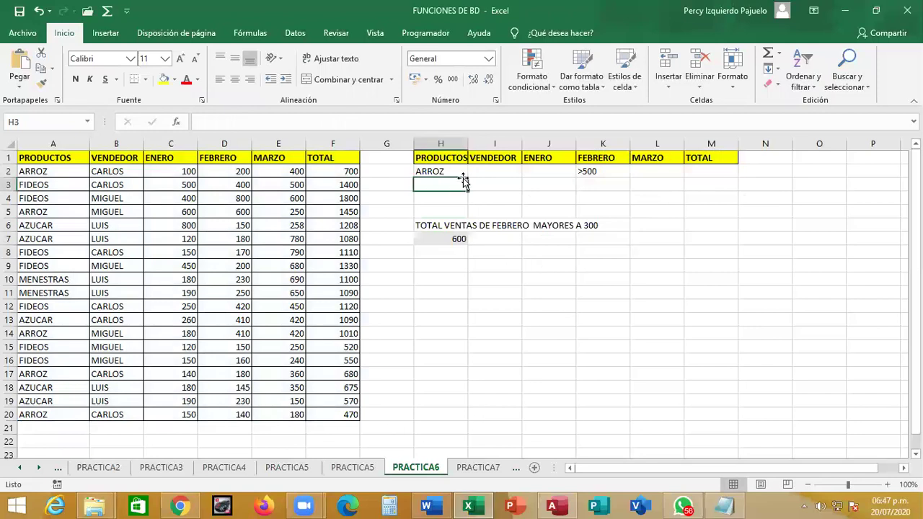
key(Up)
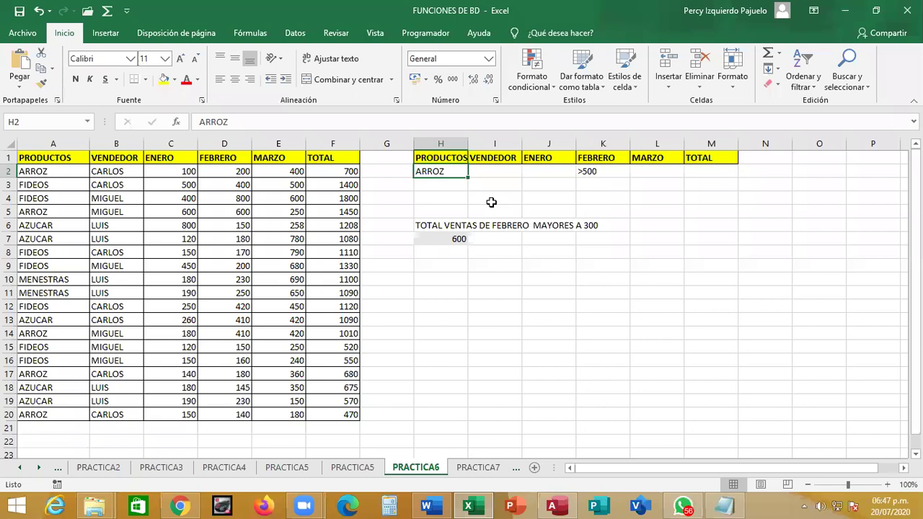
key(Delete)
key(Right)
key(Right)
key(Right)
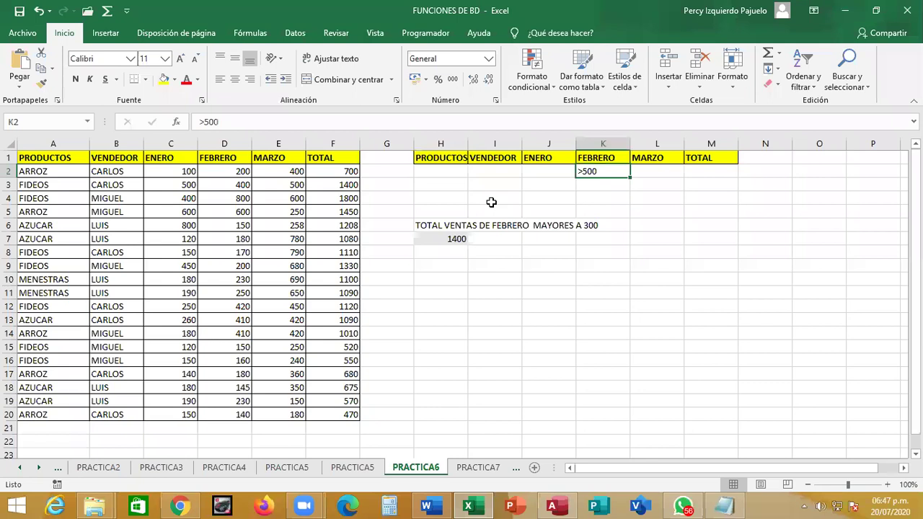
double_click(440, 239)
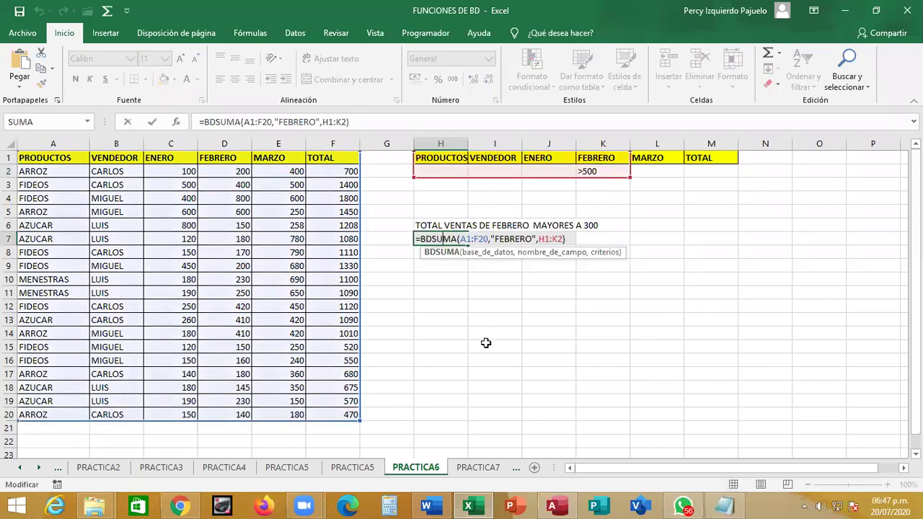
key(Return)
click(462, 332)
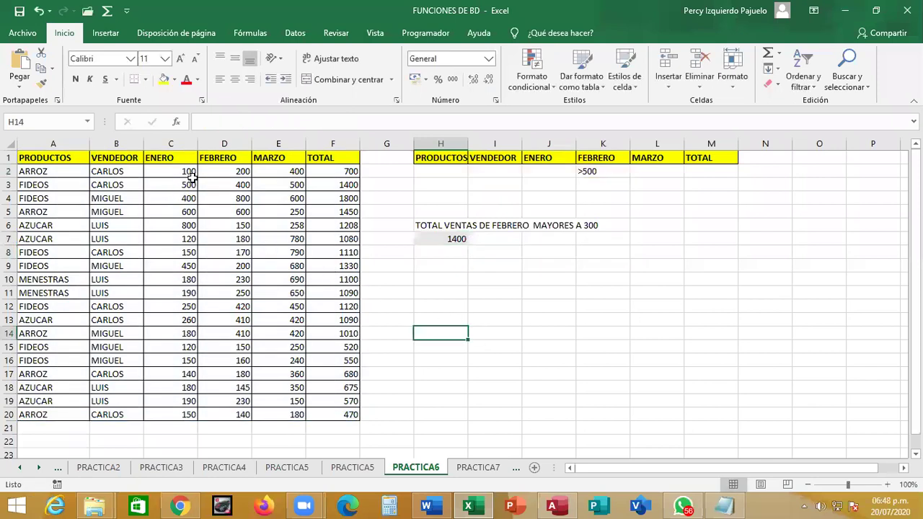
click(229, 171)
click(246, 197)
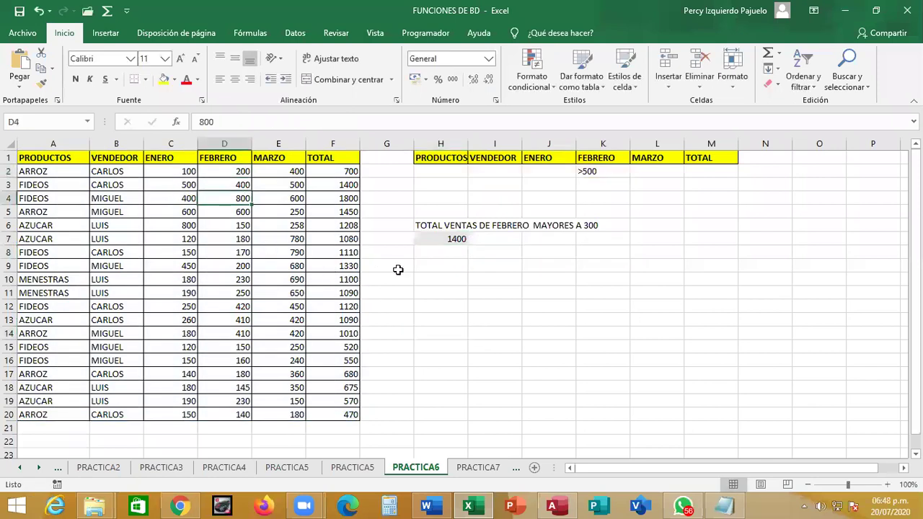
click(425, 297)
text(8010)
key(BackSpace)
key(BackSpace)
text(0)
click(426, 297)
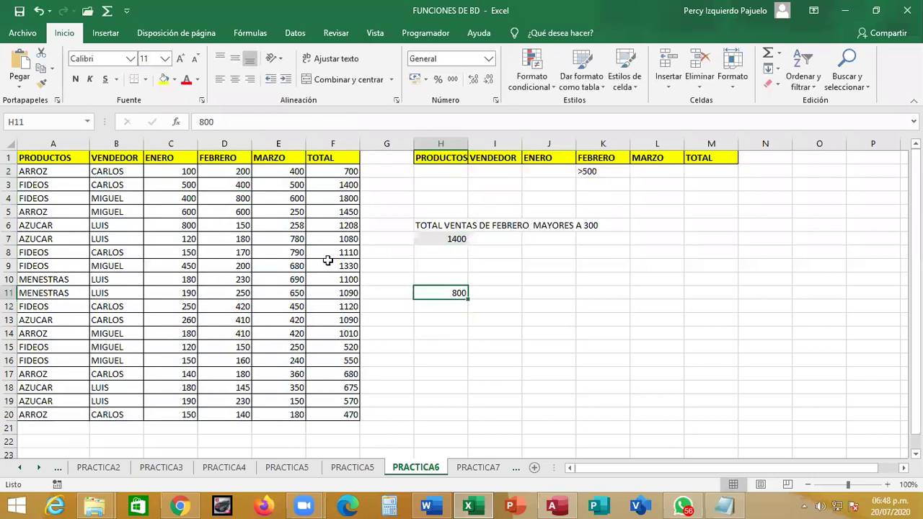
click(244, 210)
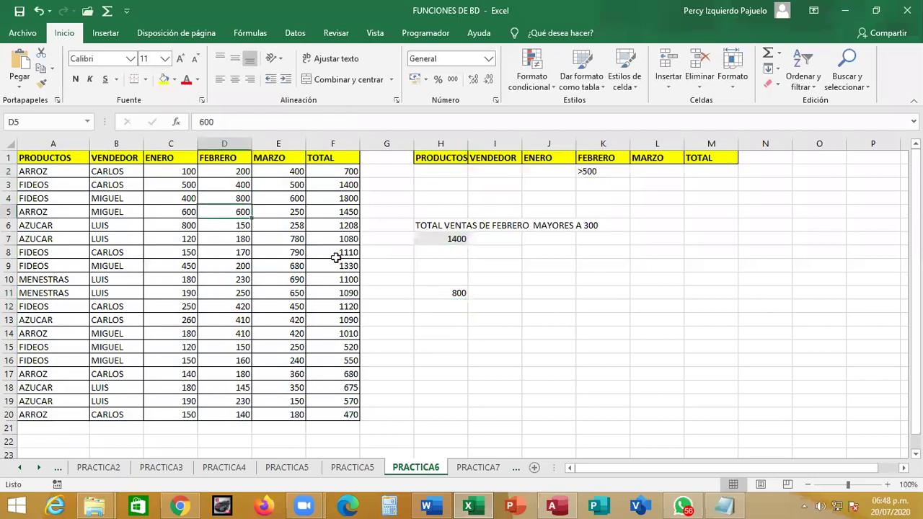
click(457, 308)
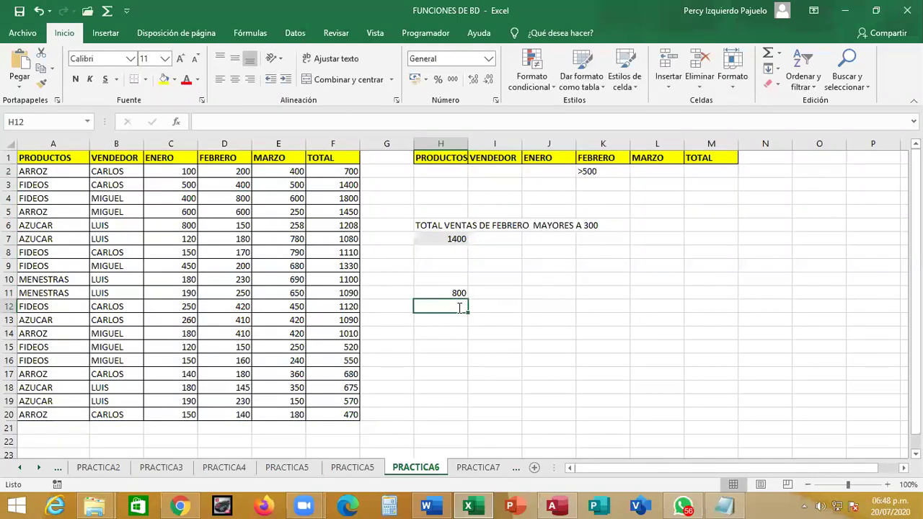
text(600)
key(Return)
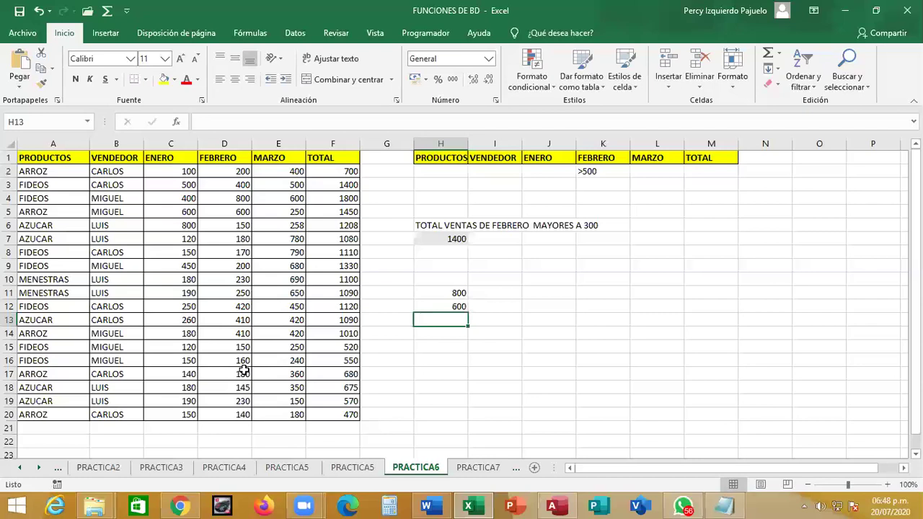
click(459, 293)
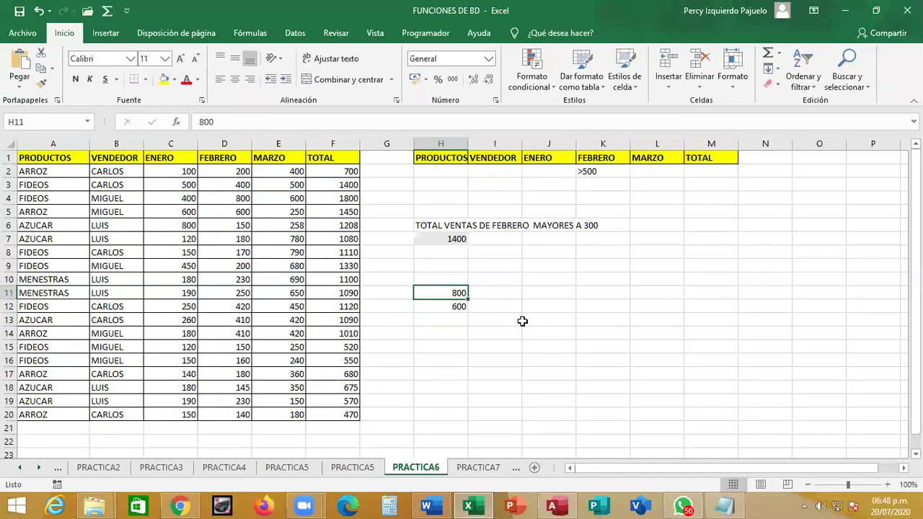
key(shift+Down)
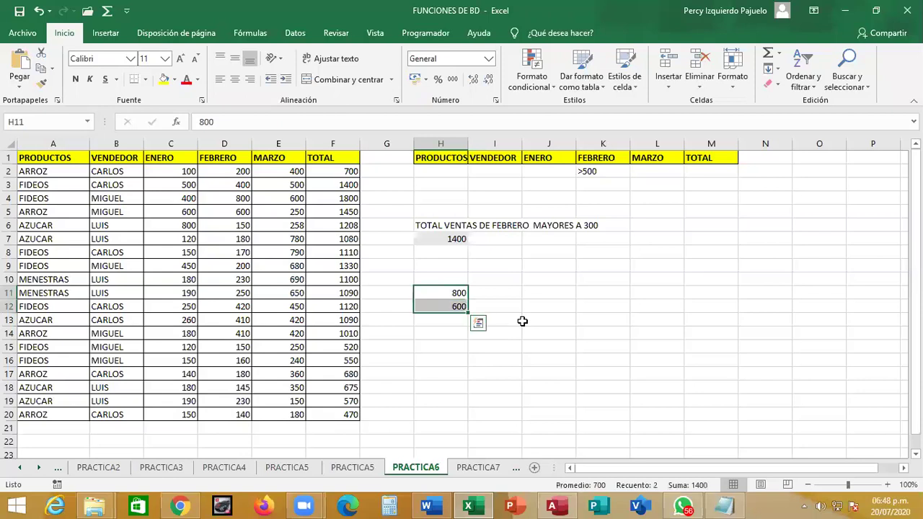
key(Delete)
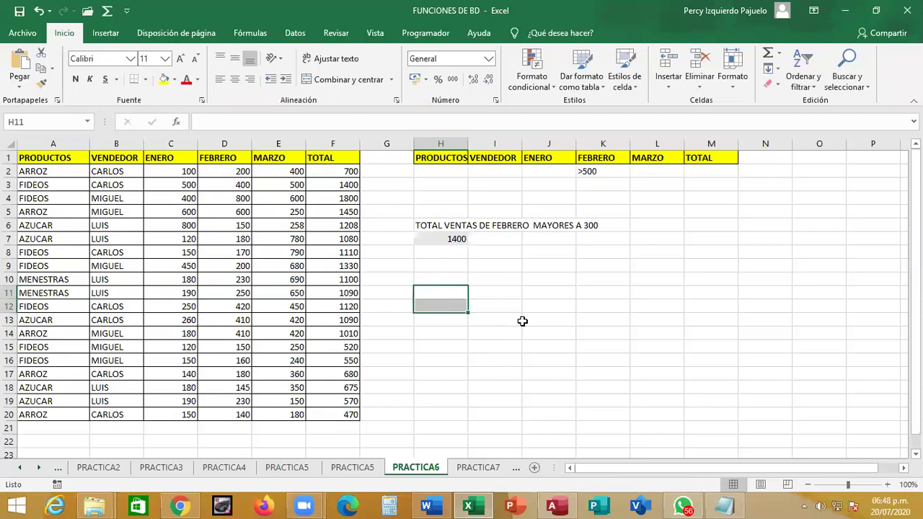
key(Up)
key(Up)
key(Up)
Step: Try <>120 as the February criterion in K2
key(Up)
key(Up)
key(Up)
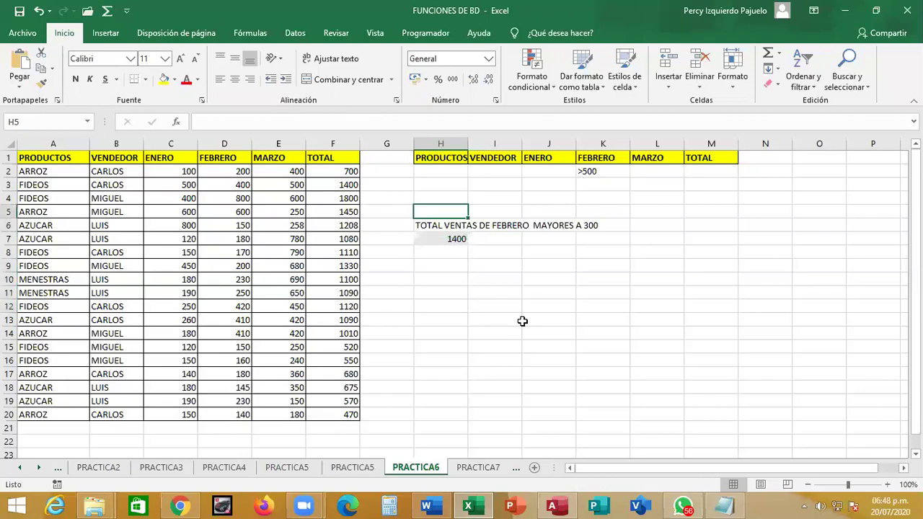
key(Up)
key(Up)
key(Right)
key(Right)
key(Right)
key(Up)
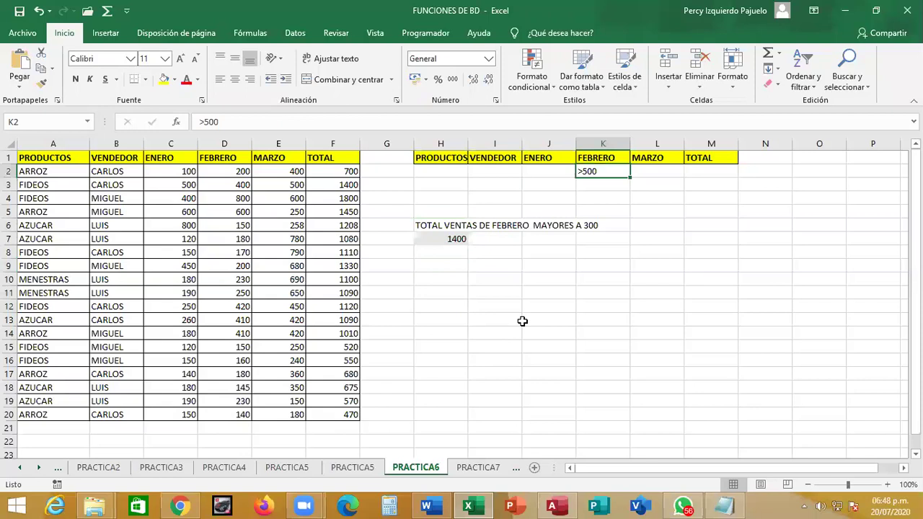
text(<>120)
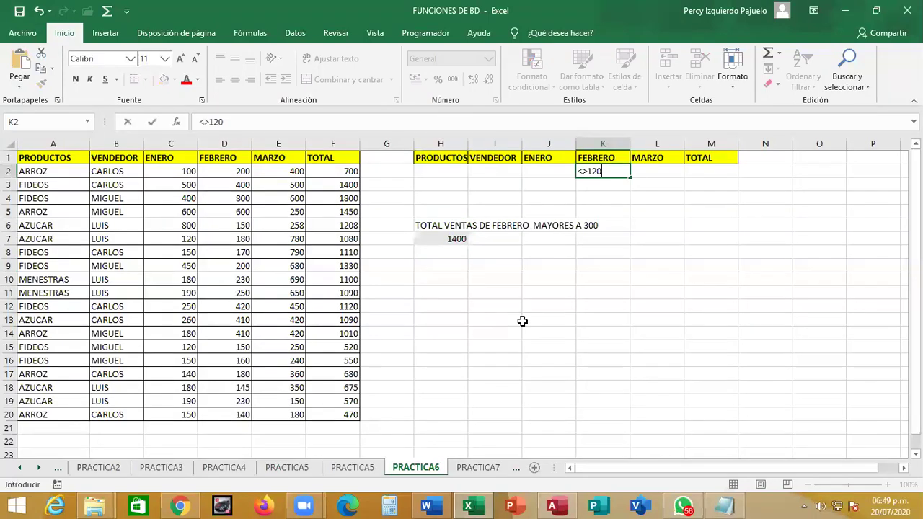
key(Return)
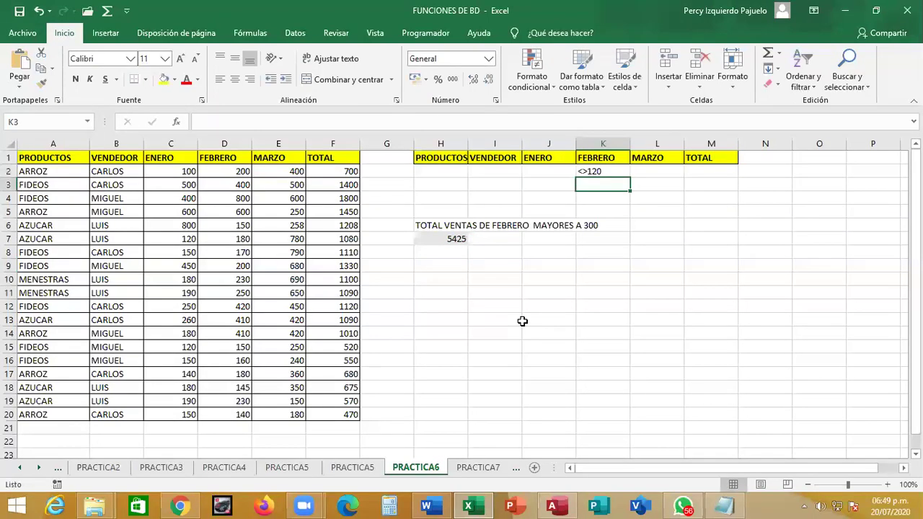
Step: Review the February sales values in column D, down to 160 in D16
click(232, 173)
click(244, 185)
click(243, 199)
click(244, 226)
click(244, 239)
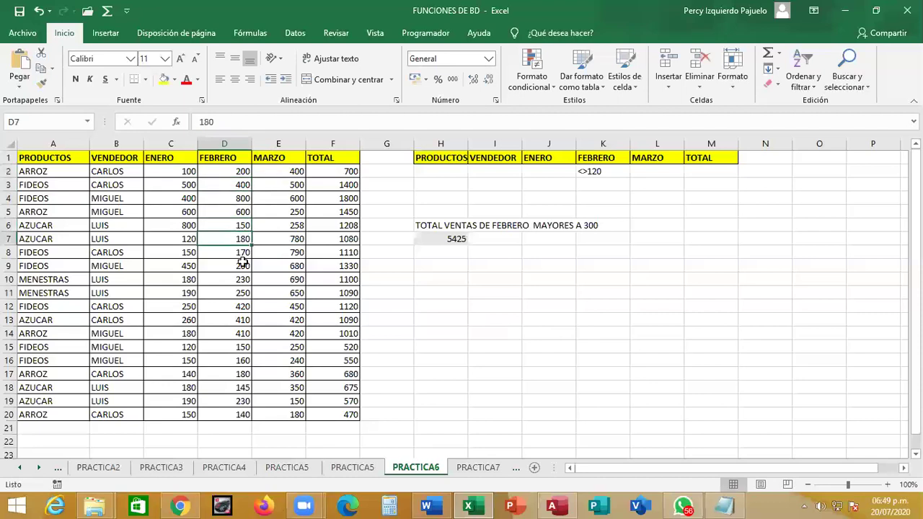
key(Down)
key(Down)
key(Down)
key(Down)
key(Down)
key(Down)
key(Down)
click(239, 361)
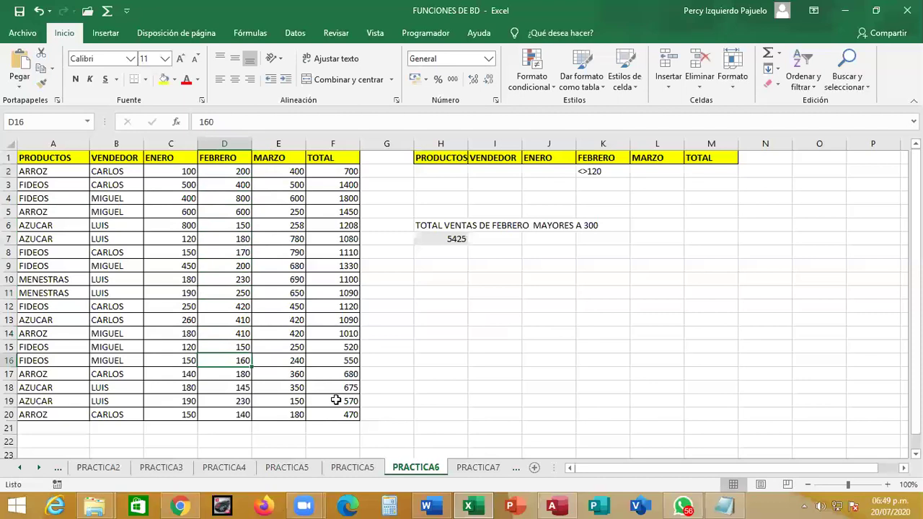
Step: Restore >300 as the February criterion in K2 so H7 shows 3040
key(Up)
key(Up)
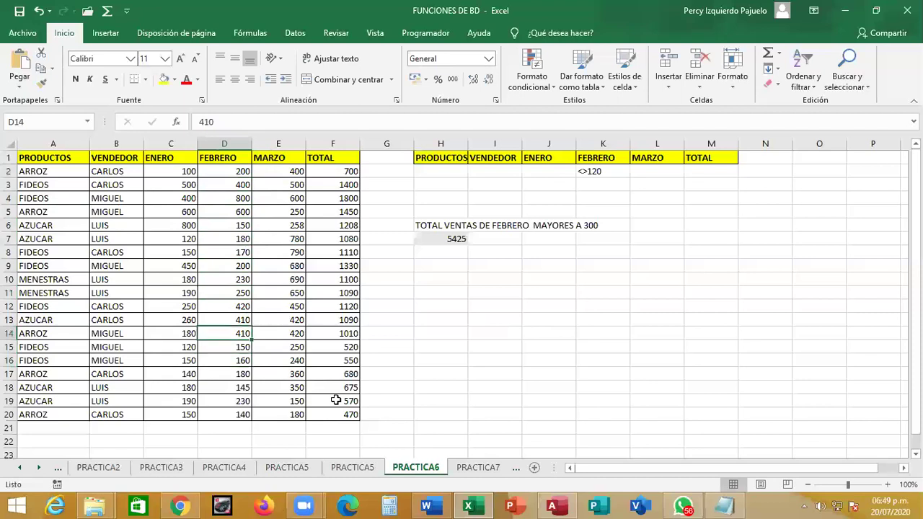
key(Up)
key(Up)
key(Right)
key(Right)
key(Right)
key(Right)
key(Up)
key(Up)
key(Up)
key(Up)
key(Up)
key(Up)
key(Up)
key(Up)
key(Up)
key(Right)
key(Right)
key(Right)
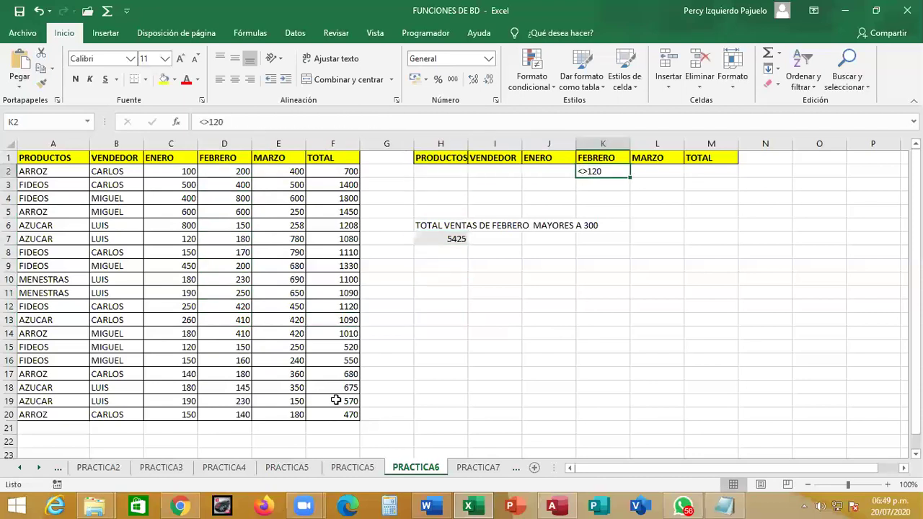
text(>)
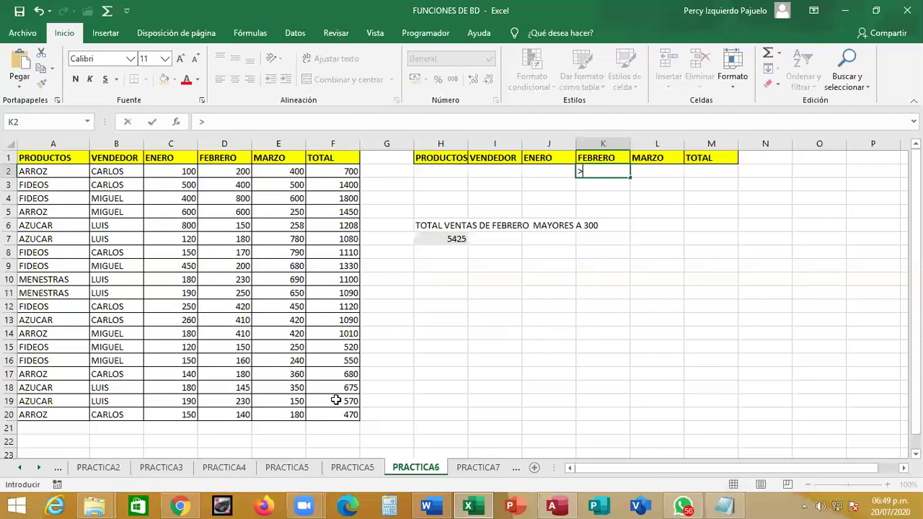
text(300)
key(Return)
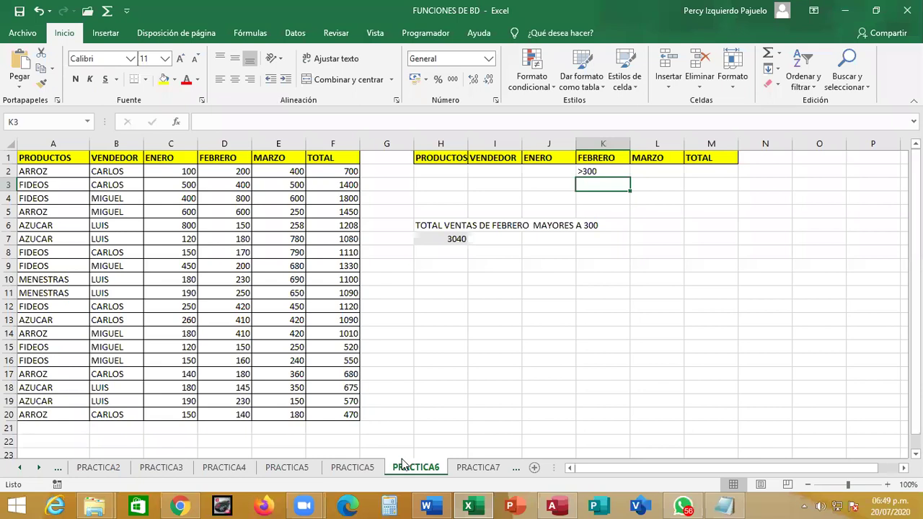
Step: Switch to PRACTICA7, comparing it back and forth with PRACTICA6's criteria
key(ctrl+Page_Down)
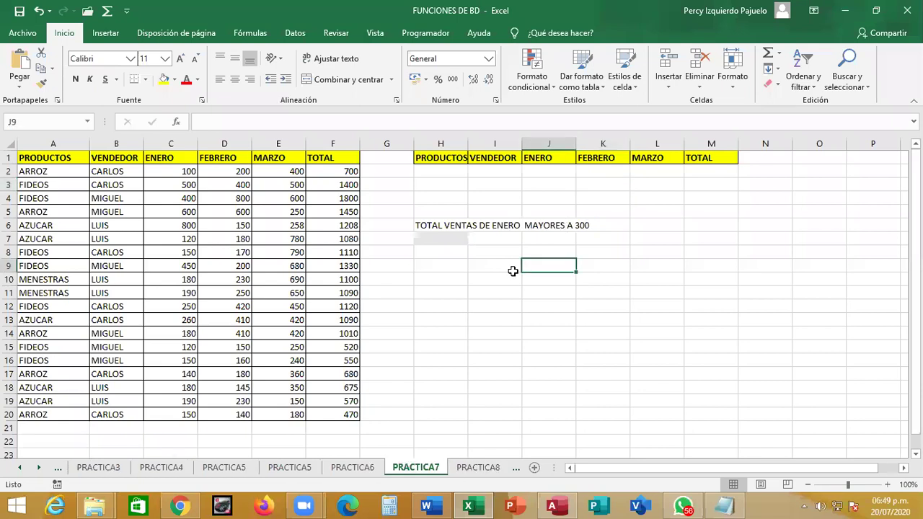
click(433, 237)
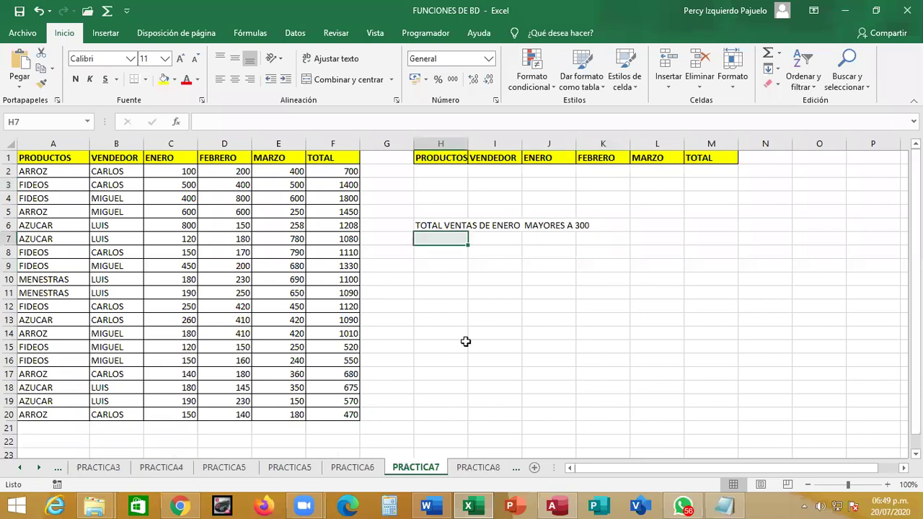
click(363, 469)
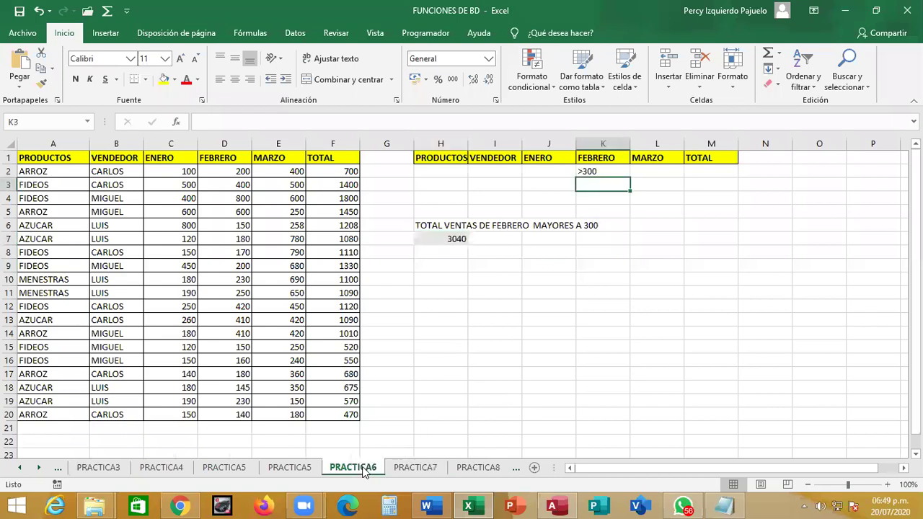
click(413, 469)
click(364, 469)
click(415, 469)
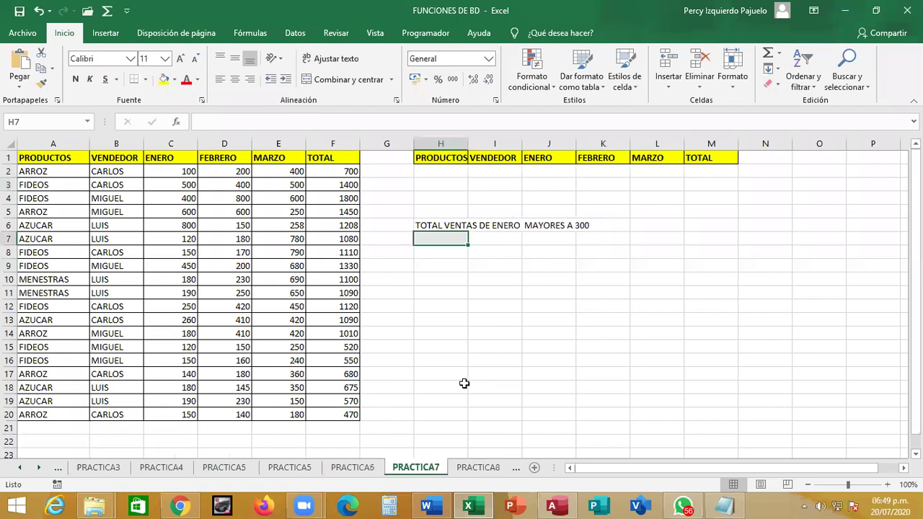
Step: Enter >300 in J2 under ENERO and return to H7
click(541, 173)
text(>300)
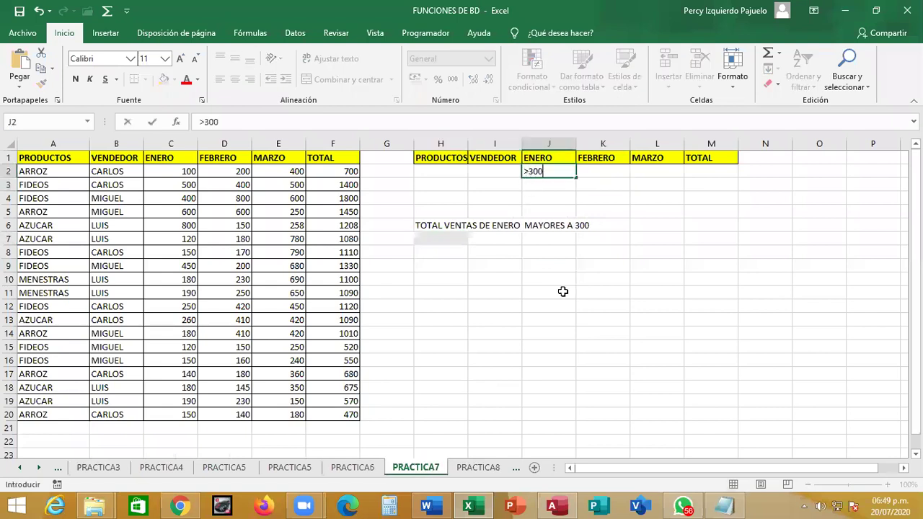
key(Return)
key(Down)
key(Left)
key(Left)
key(Down)
key(Down)
key(Down)
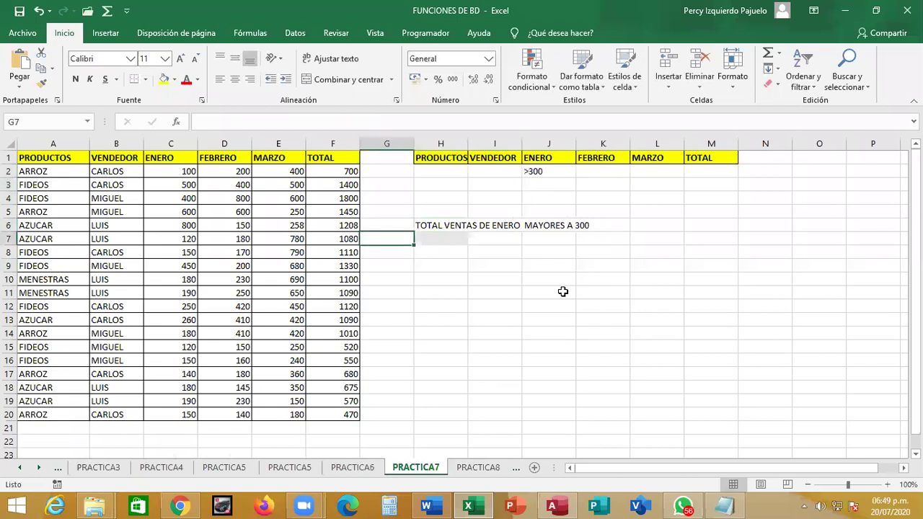
Step: Enter =BDSUMA(A1:F20,"ENERO",J1:J2) in H7, returning 2750
text(=BD)
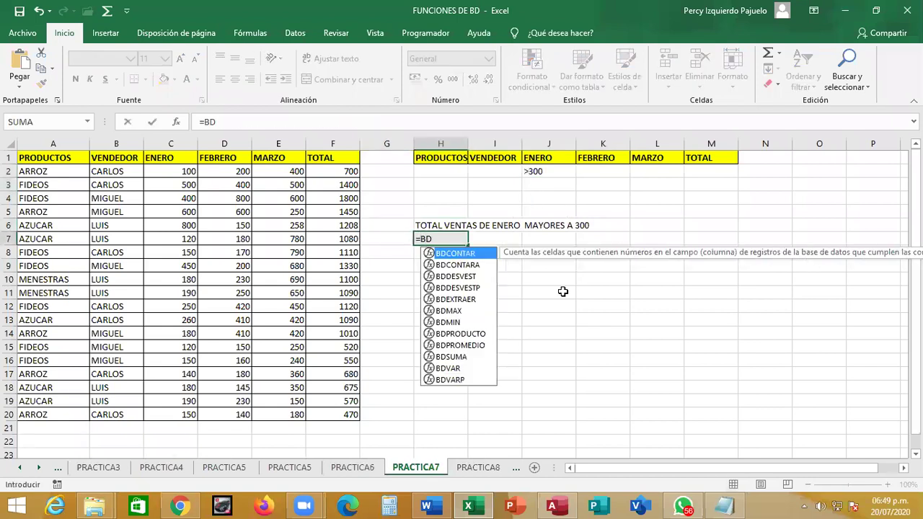
text(SU)
key(Tab)
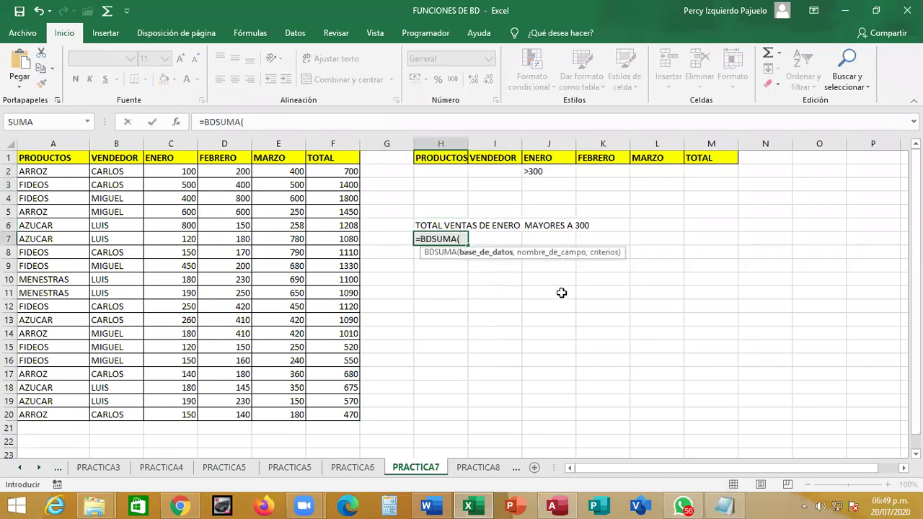
drag(57, 159, 316, 413)
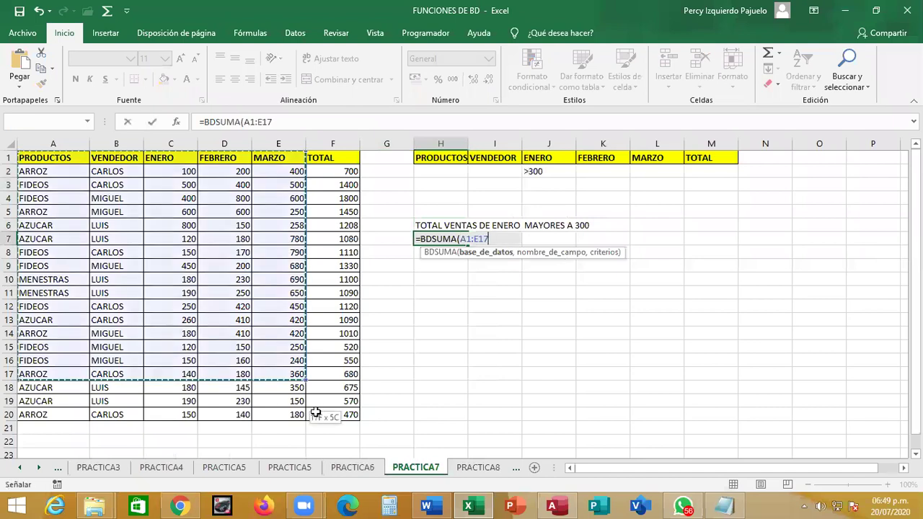
text(,")
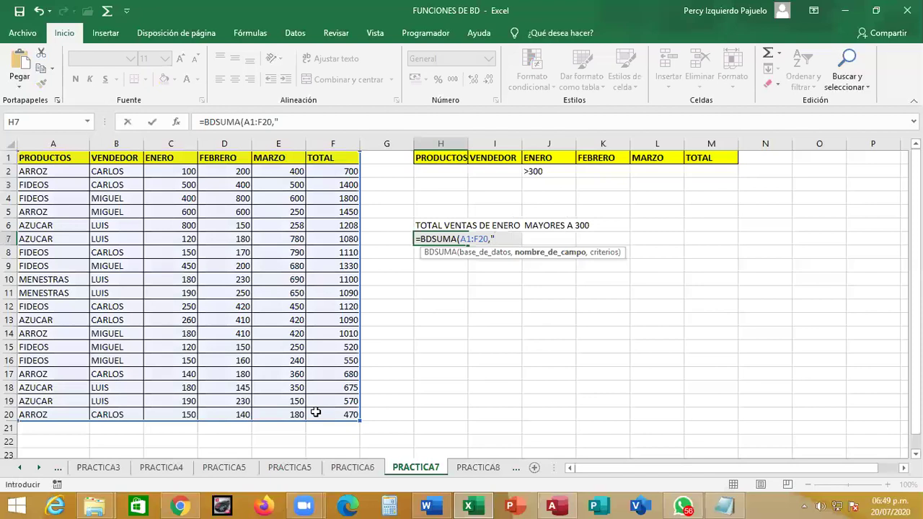
text(ENERO",)
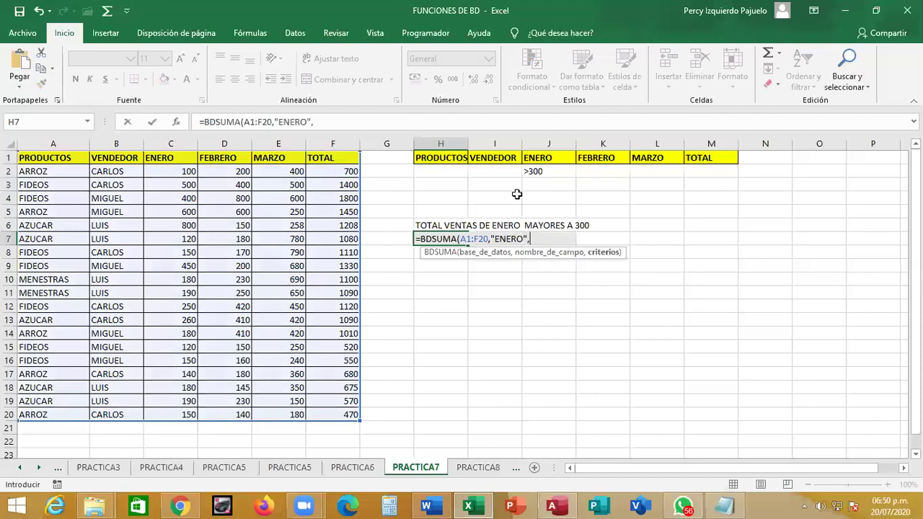
drag(549, 157, 549, 172)
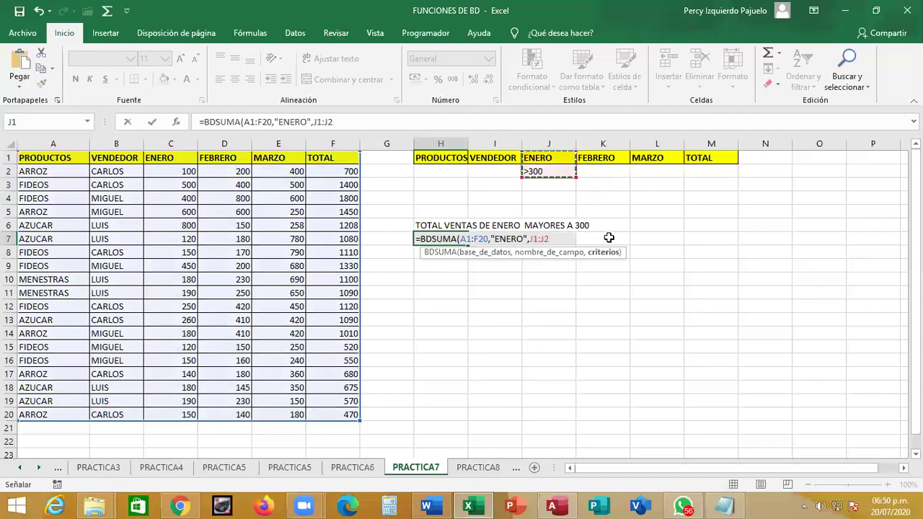
text())
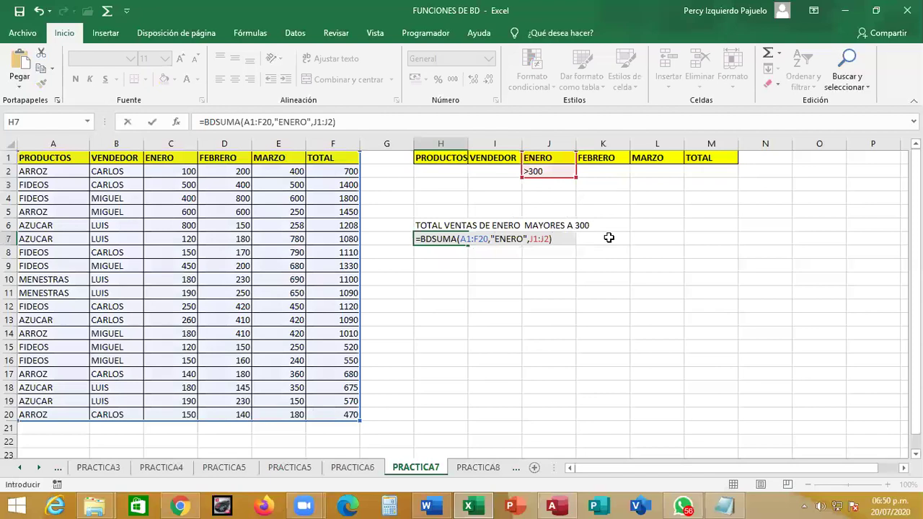
key(Return)
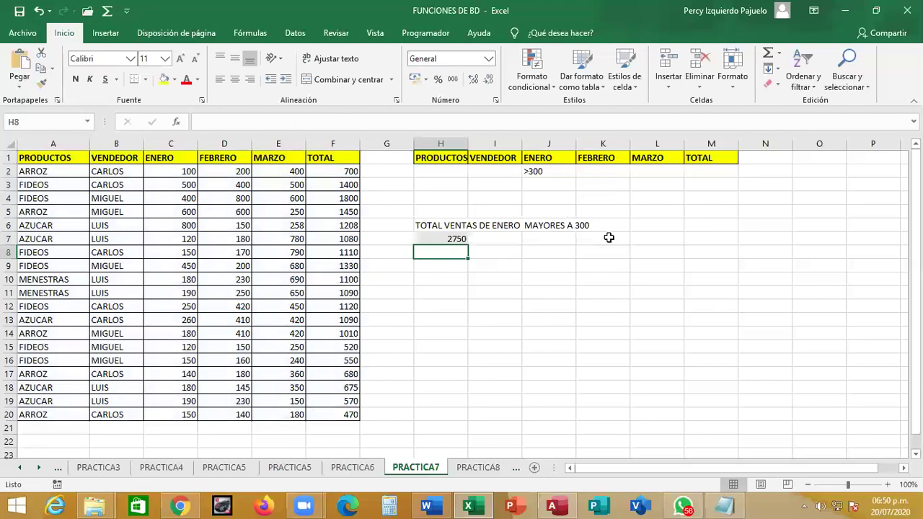
Step: On PRACTICA8, enter the criterion <300 in L2 under MARZO
click(478, 468)
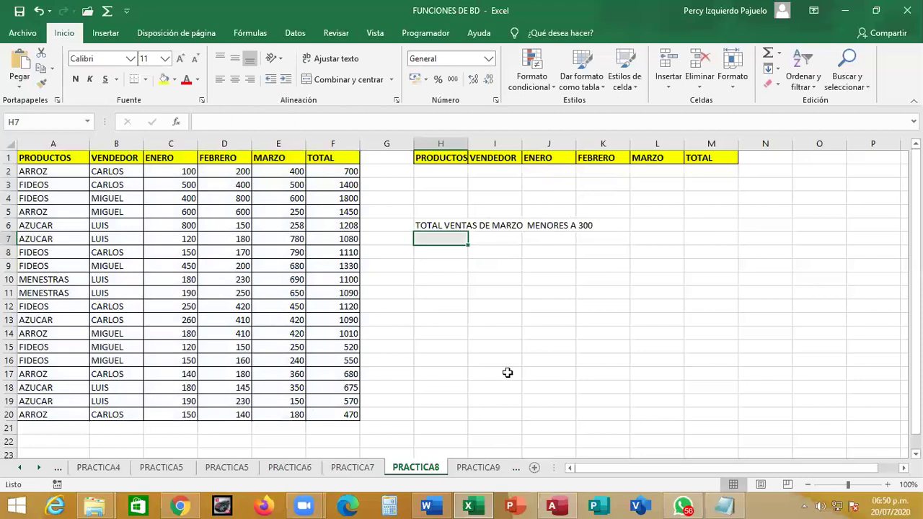
key(Up)
key(Up)
key(Up)
key(Up)
key(Up)
key(Right)
key(Right)
key(Right)
key(Right)
key(Right)
key(Left)
key(alt)
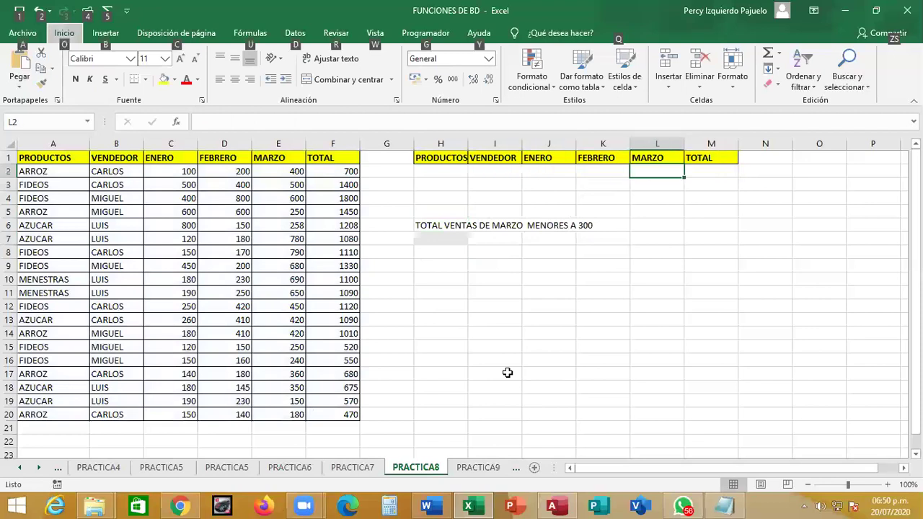
key(Escape)
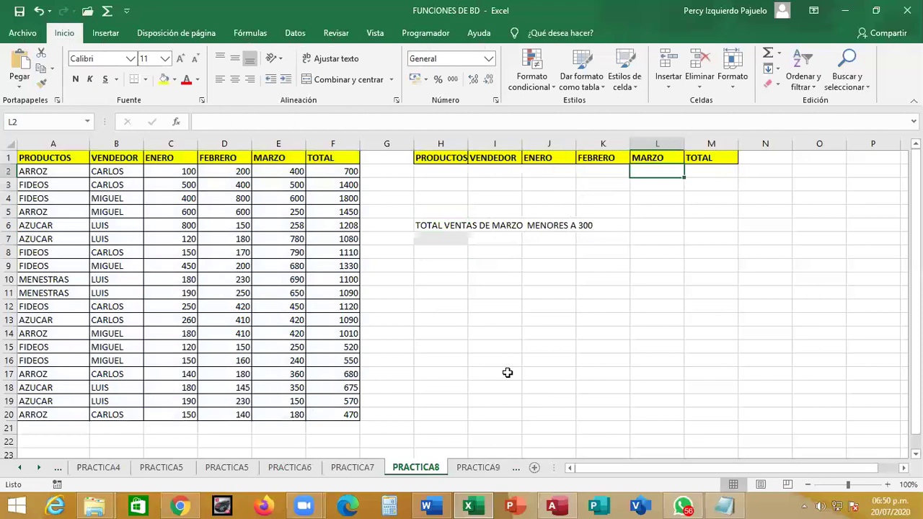
text(<300)
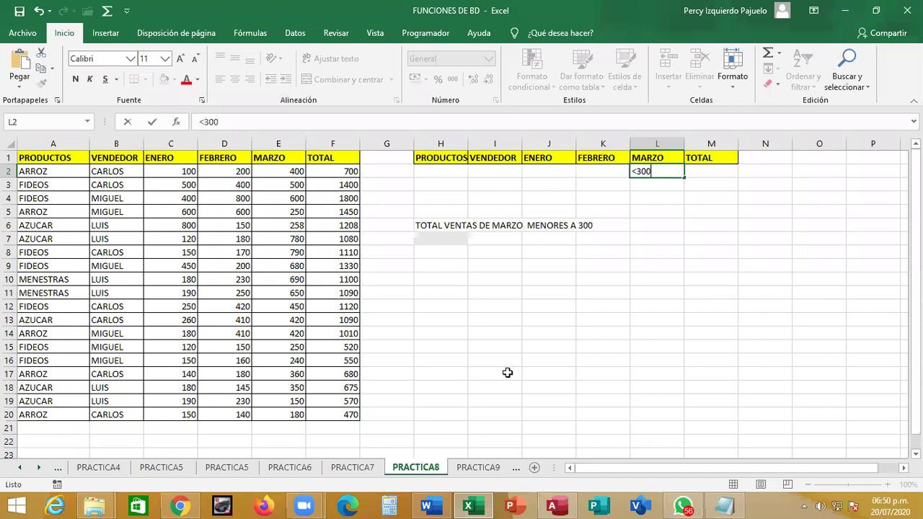
key(Return)
Step: Enter =BDSUMA(A1:F20,"MARZO",L1:L2) in H7, returning 1328
text(=BDSUMA()
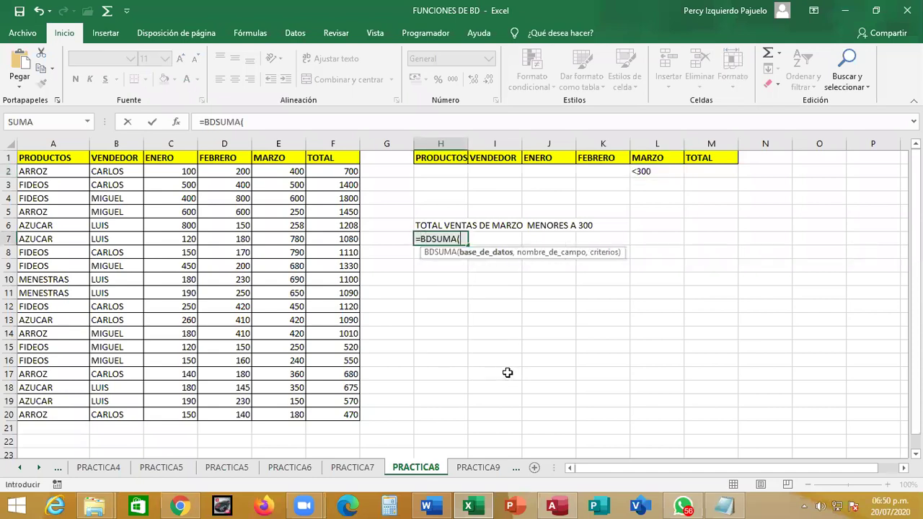
drag(34, 156, 125, 209)
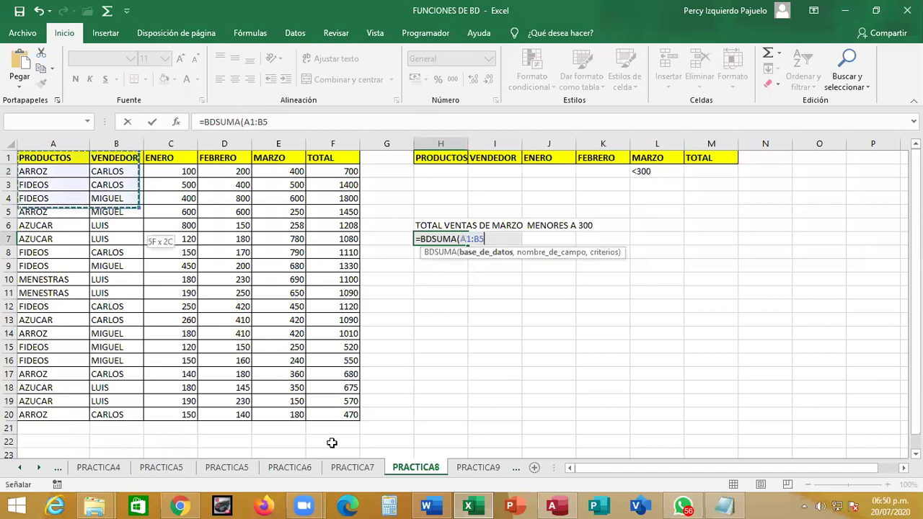
drag(332, 443, 340, 419)
text(,"MARZO)
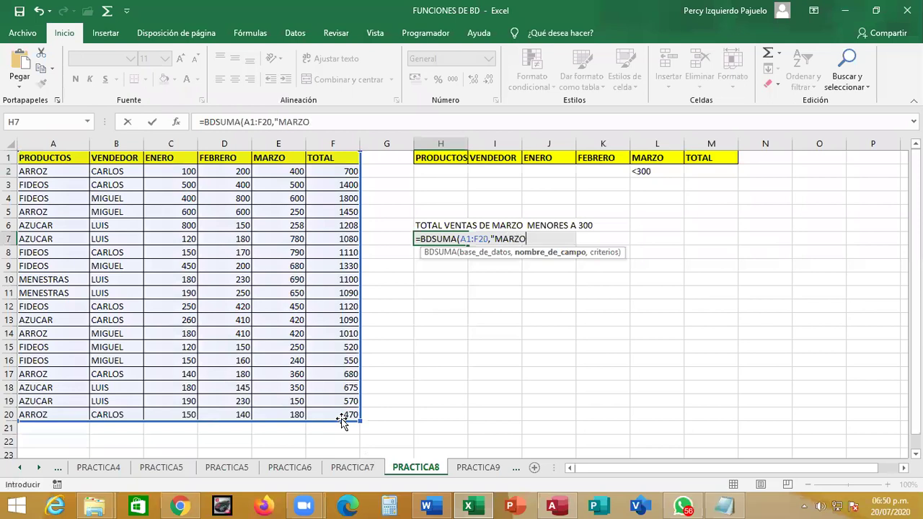
text(",)
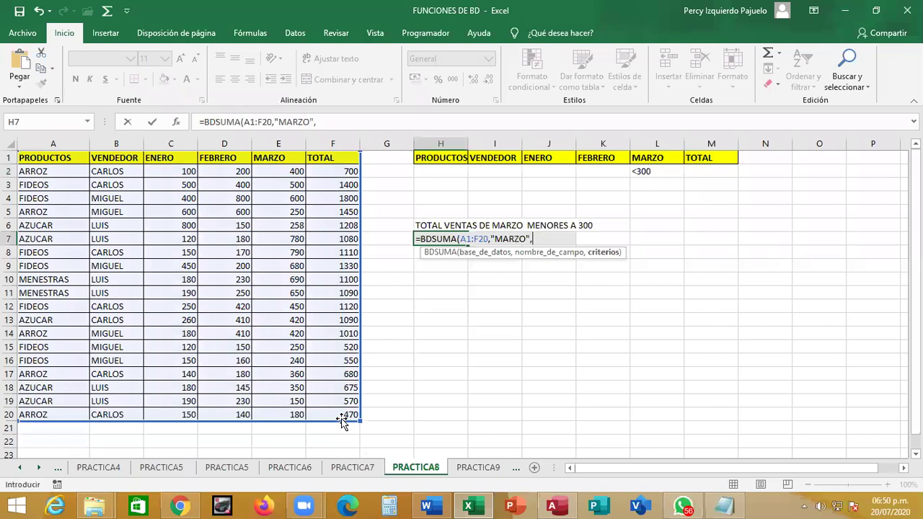
drag(648, 164, 657, 176)
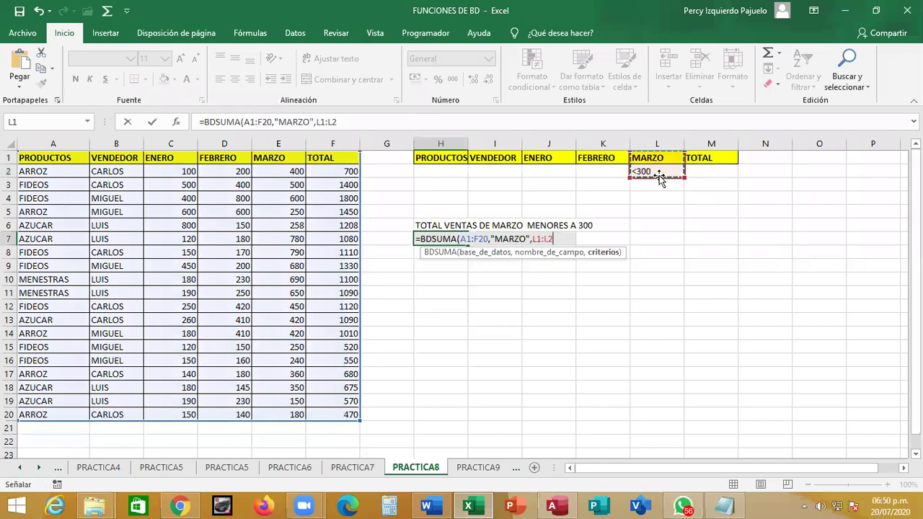
text())
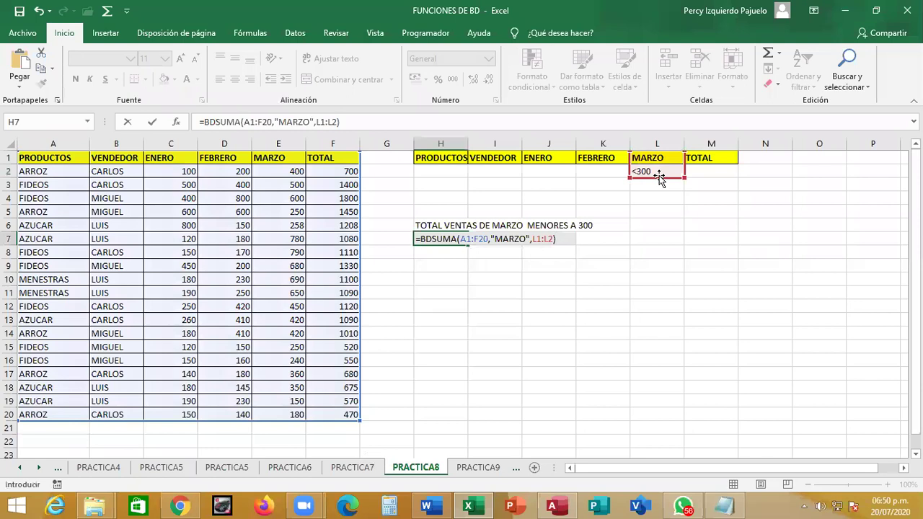
key(Return)
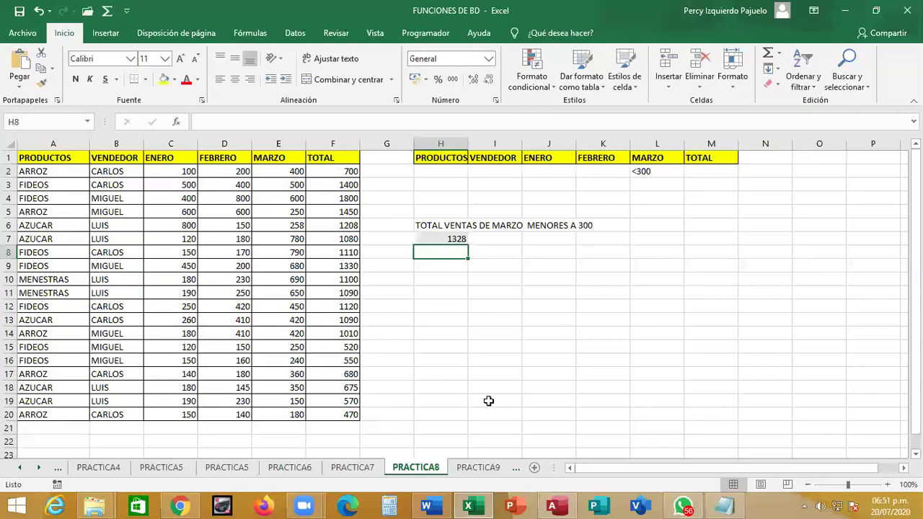
Step: On PRACTICA9, enter ARROZ in H2 and >200 in J2 as the criteria row
click(477, 468)
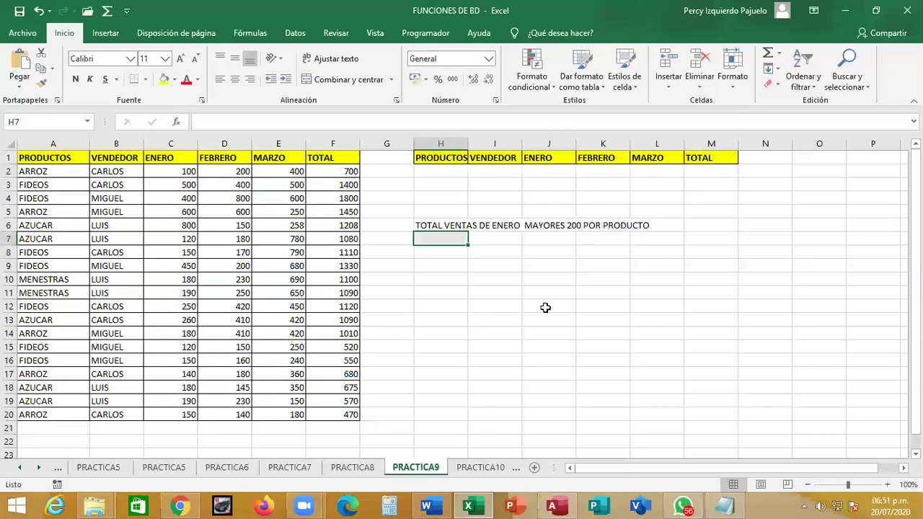
click(440, 169)
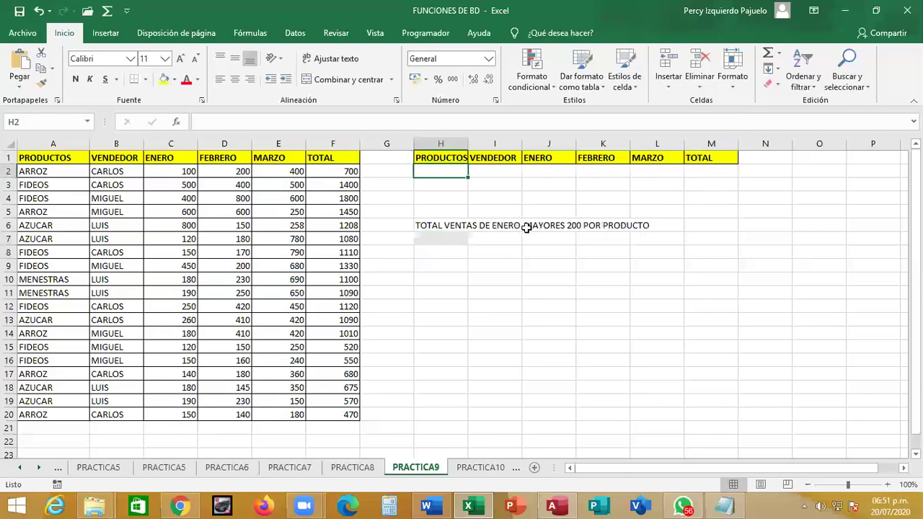
text(ARROZ)
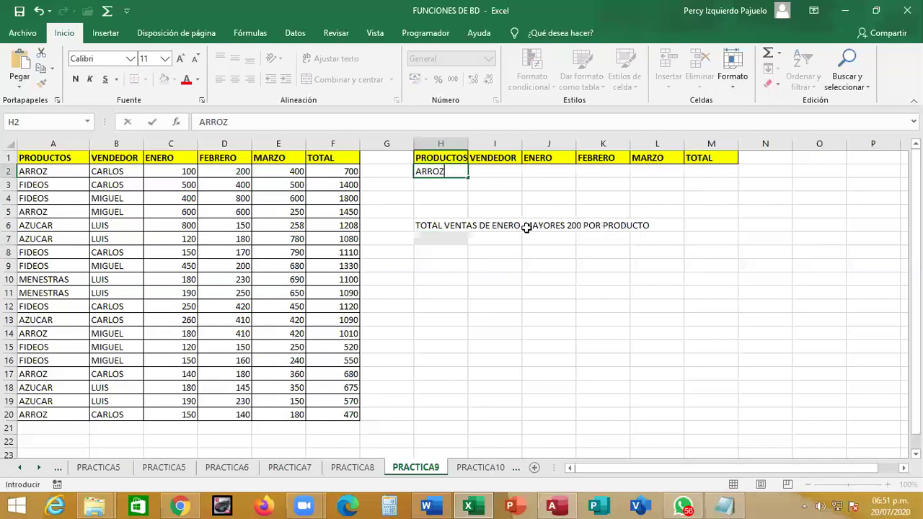
key(Tab)
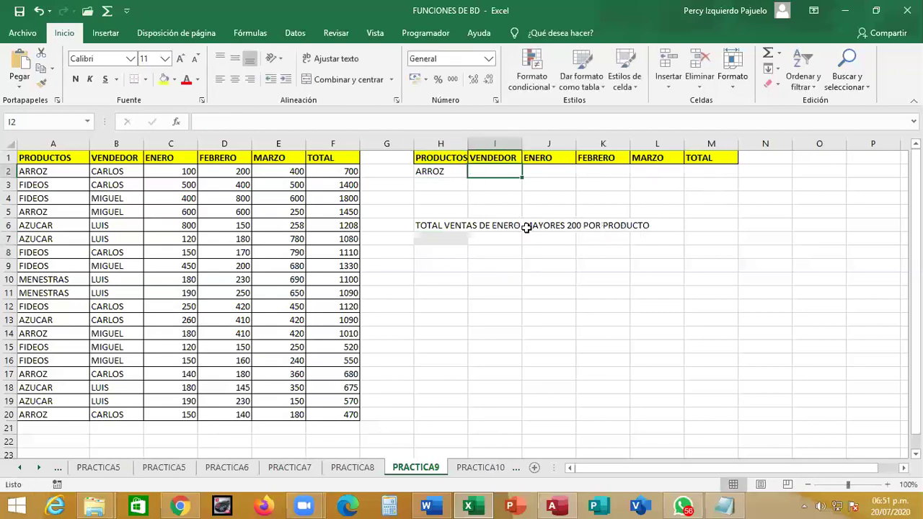
key(Tab)
text(>200)
key(Return)
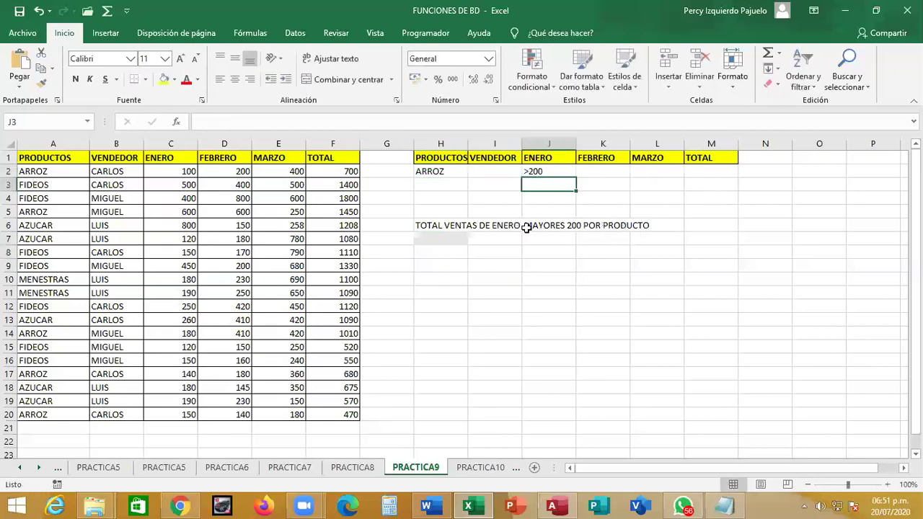
click(508, 251)
key(Up)
key(Left)
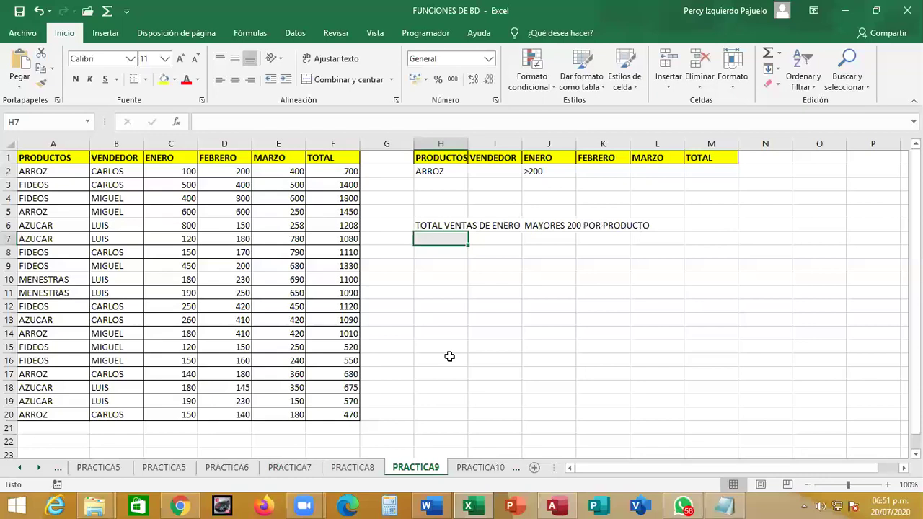
Step: Enter =BDSUMA(A1:F20,"ENERO",H1:J2) in H7, returning 600
text(=BDSUMA()
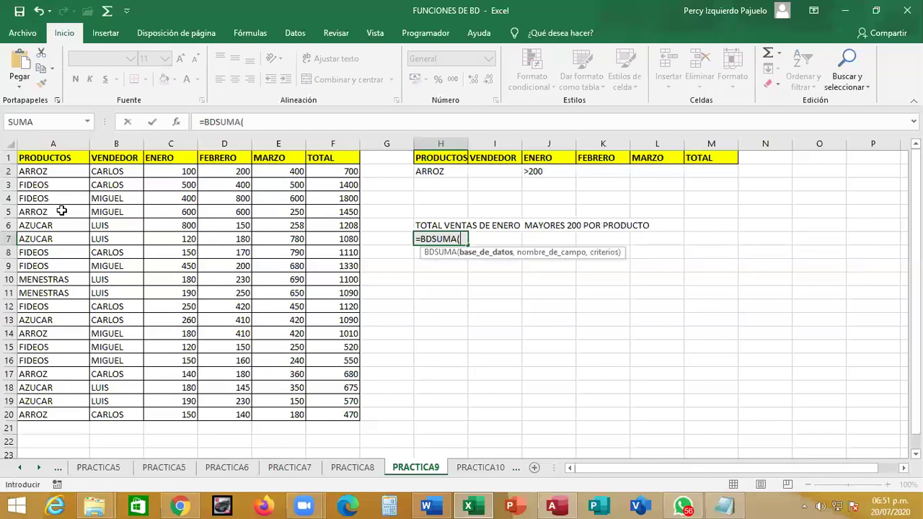
drag(60, 158, 356, 417)
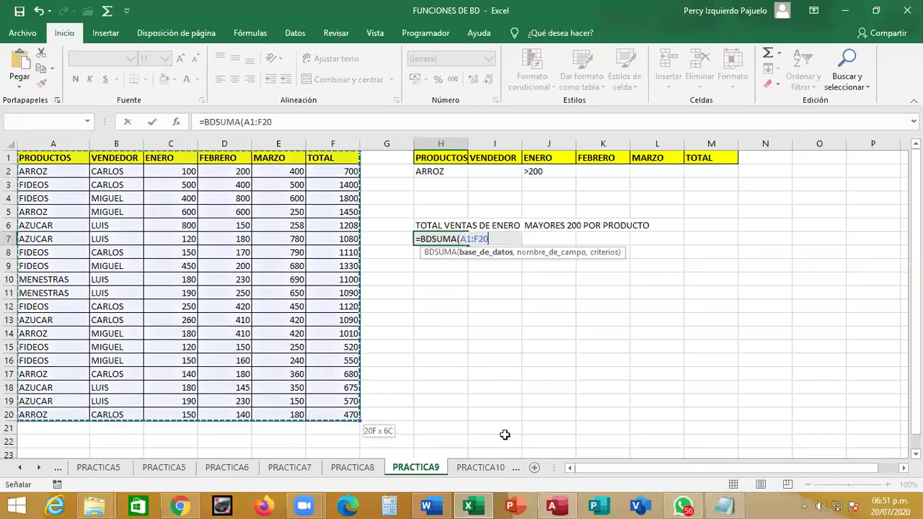
text(,)
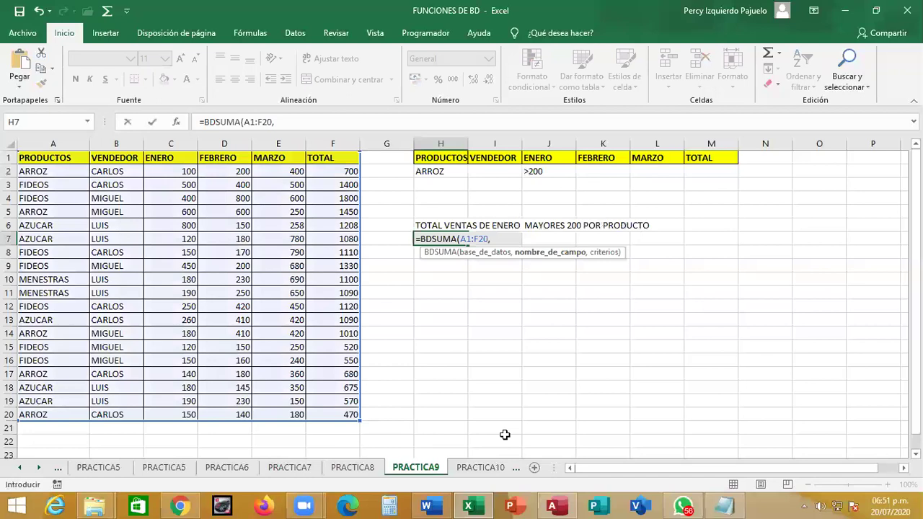
text(")
text(ENERO",)
drag(440, 163, 555, 172)
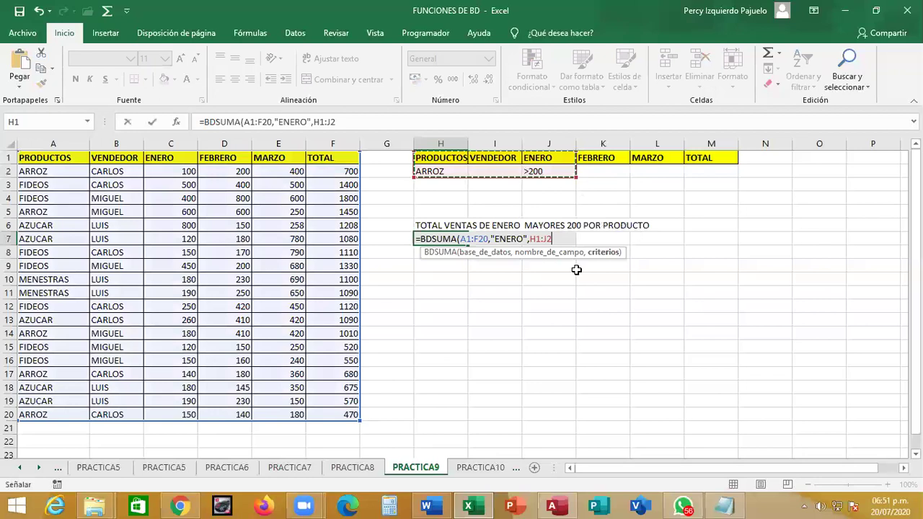
text())
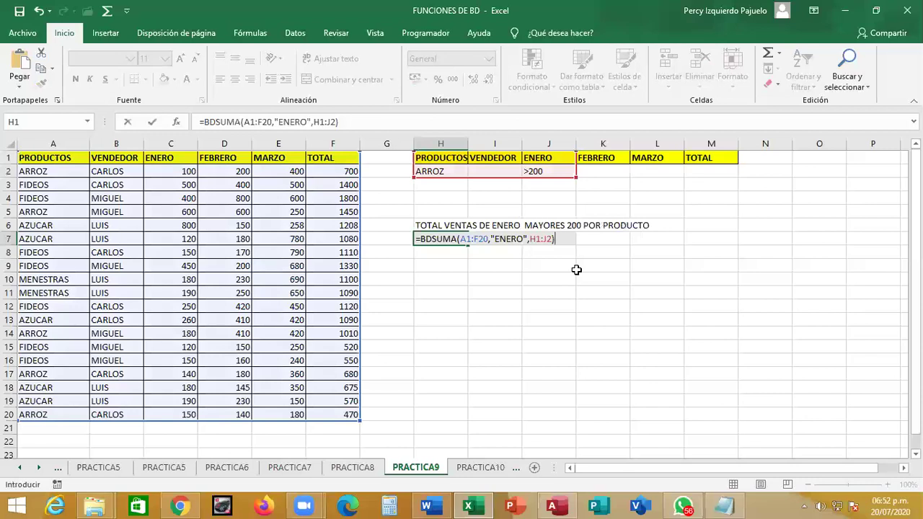
key(Return)
key(Up)
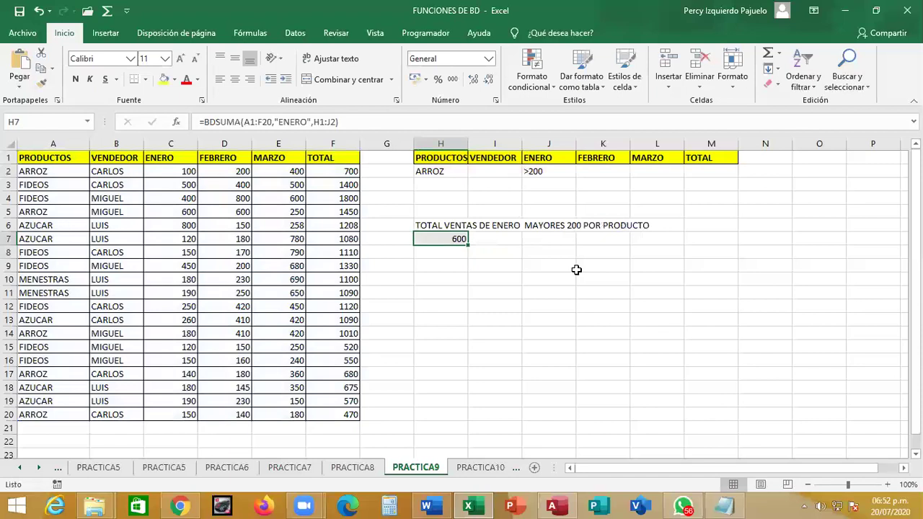
Step: Try AZUCAR, FIDEOS, then MENESTRAS as the product criterion in H2
key(Up)
key(Up)
key(Up)
key(Up)
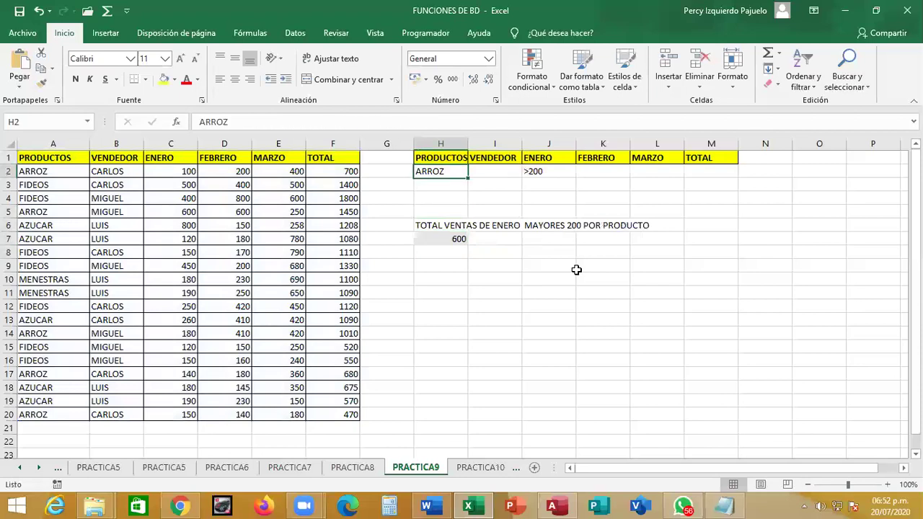
text(AZUCAR)
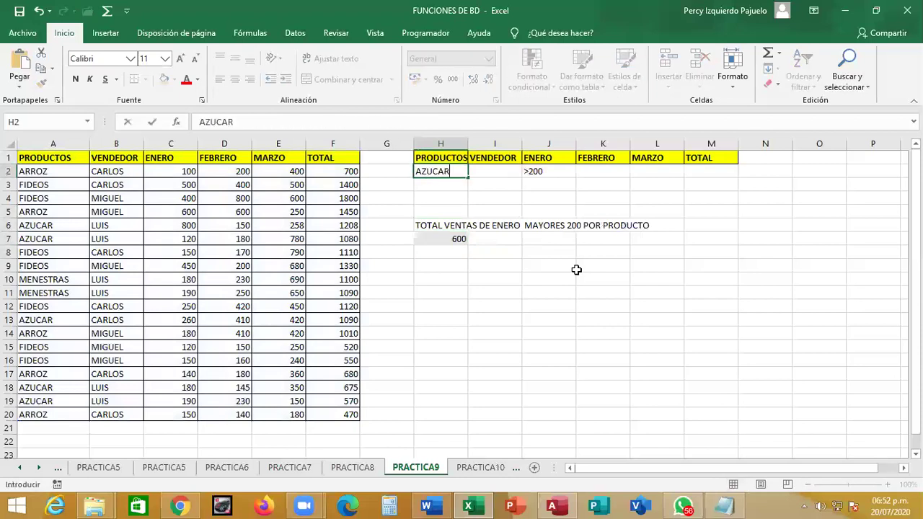
key(Return)
key(Up)
text(FIDEOS)
key(Return)
key(Up)
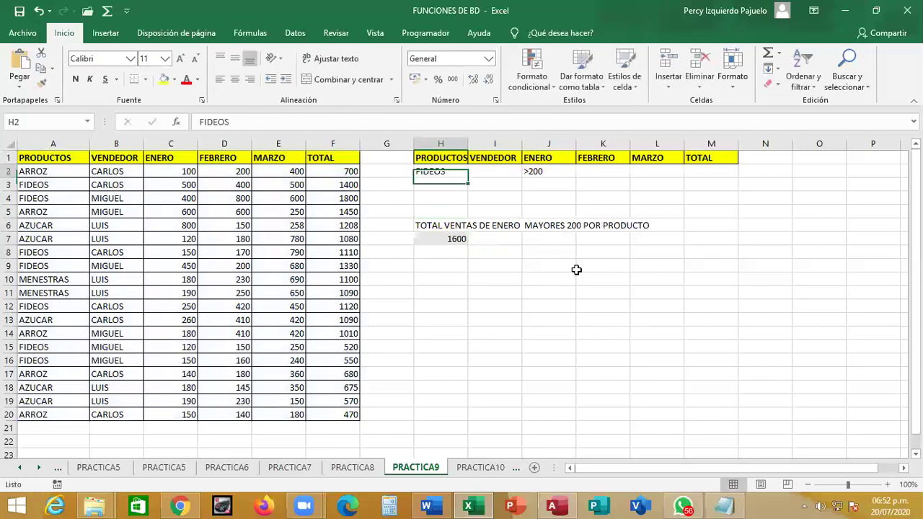
text(ME)
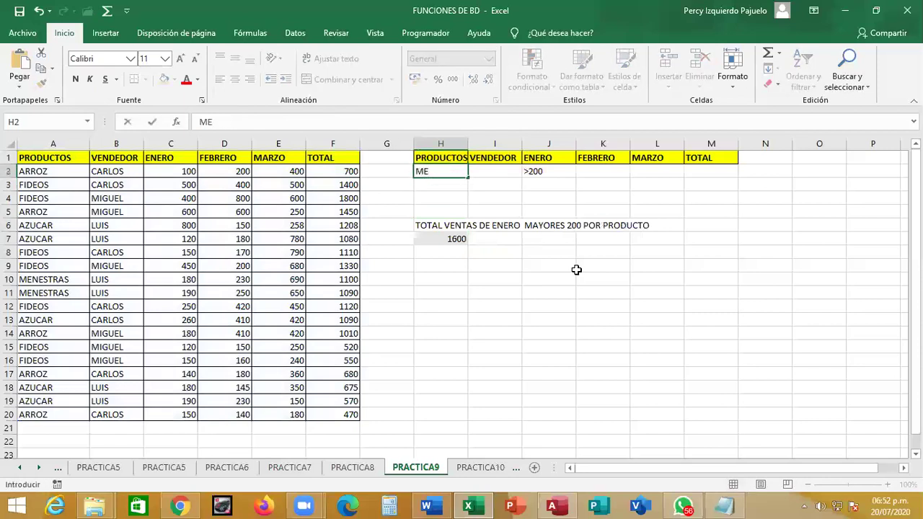
text(NESTRAS)
key(Return)
key(Up)
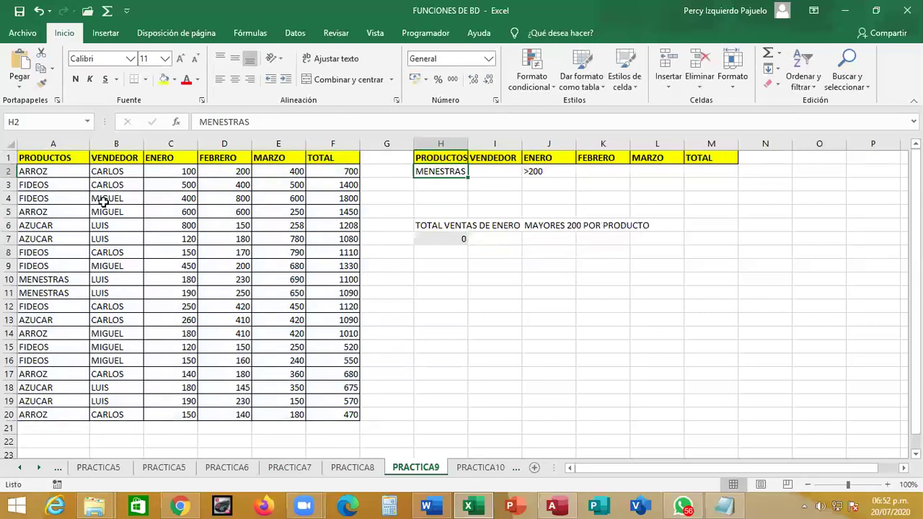
Step: Check the ENERO values in column C and re-enter the H7 formula, confirming 0
click(177, 175)
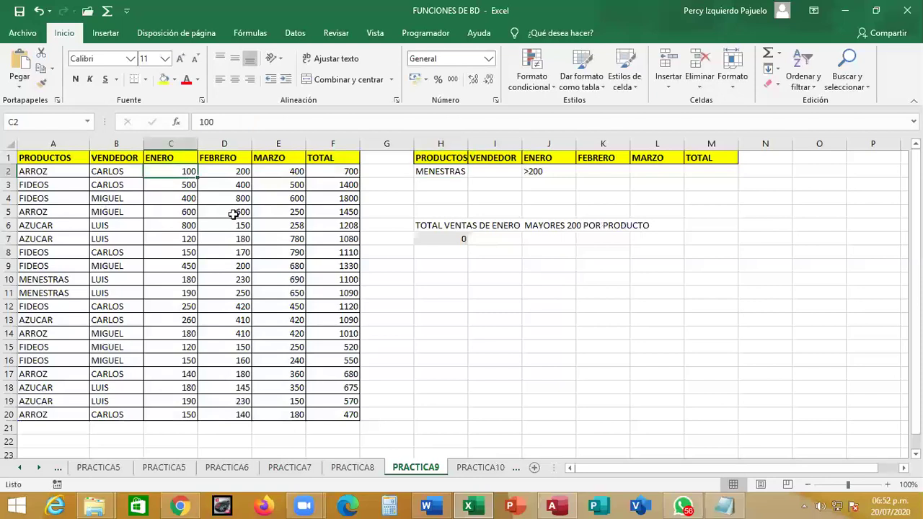
key(Down)
key(Down)
key(Down)
key(Down)
key(Down)
key(Down)
key(Down)
key(Down)
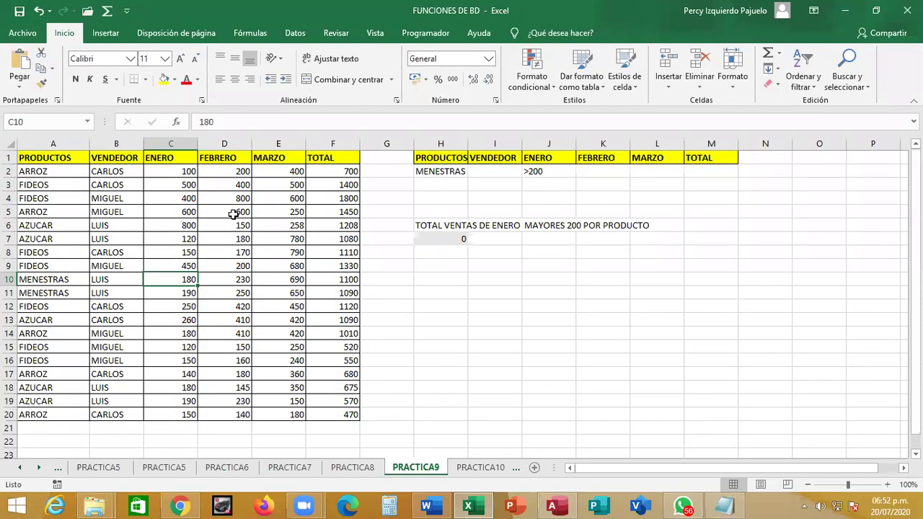
key(Down)
key(Up)
key(Down)
key(Down)
key(Down)
key(Down)
key(Down)
key(Down)
key(Down)
key(Down)
key(Down)
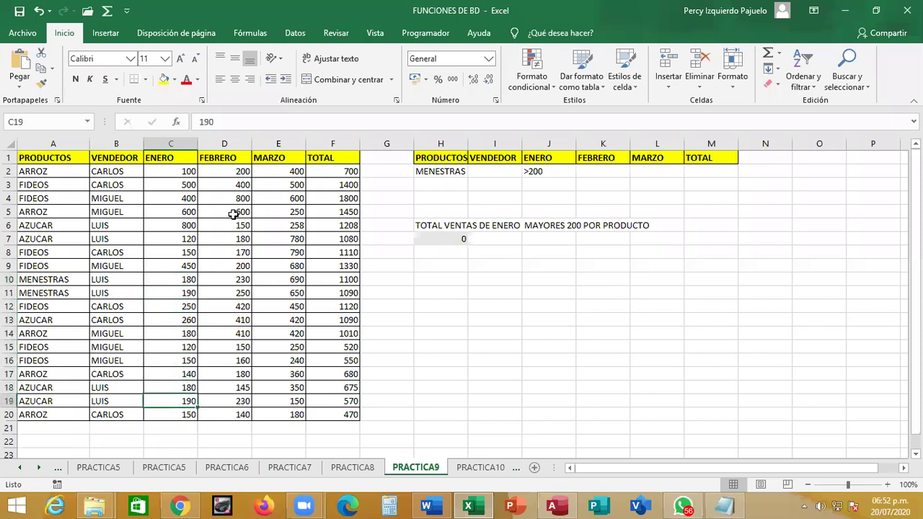
key(Right)
key(Right)
key(Up)
key(Up)
key(Up)
key(Up)
key(Up)
key(Up)
key(Up)
key(Up)
key(Up)
key(Right)
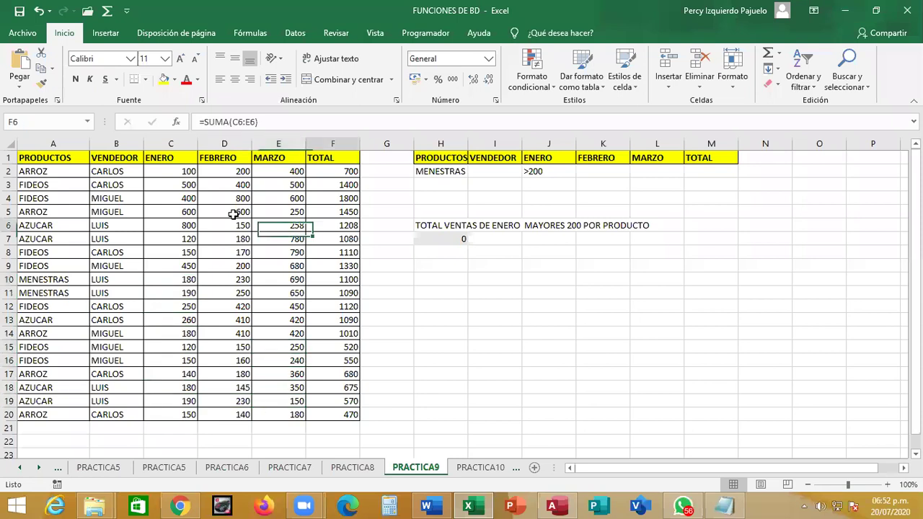
key(Right)
key(Right)
key(Down)
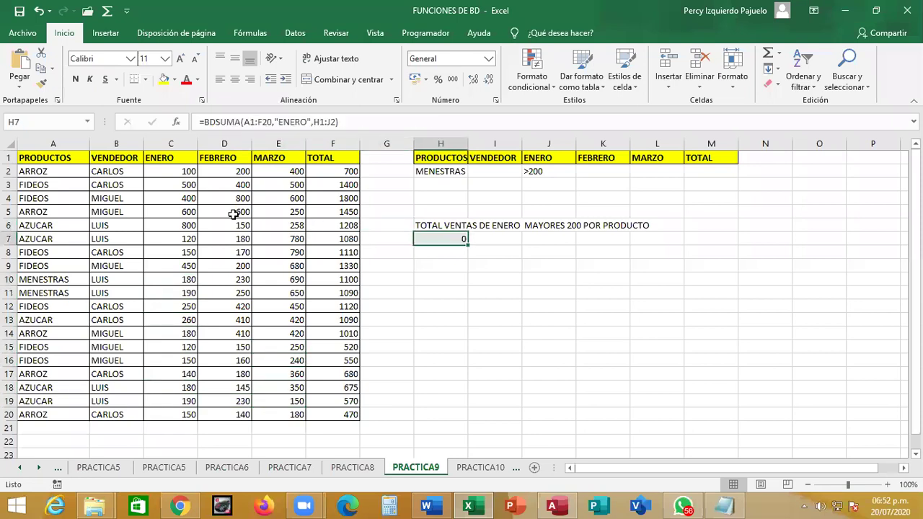
key(F2)
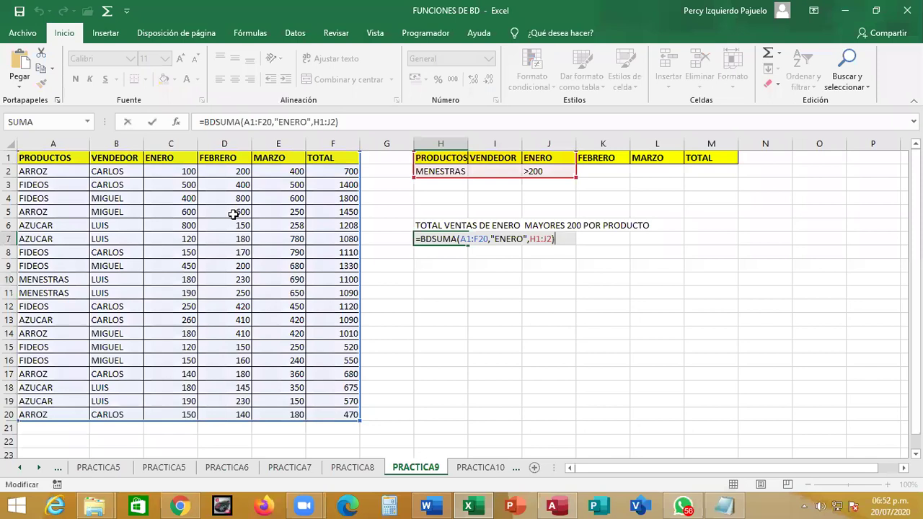
key(Return)
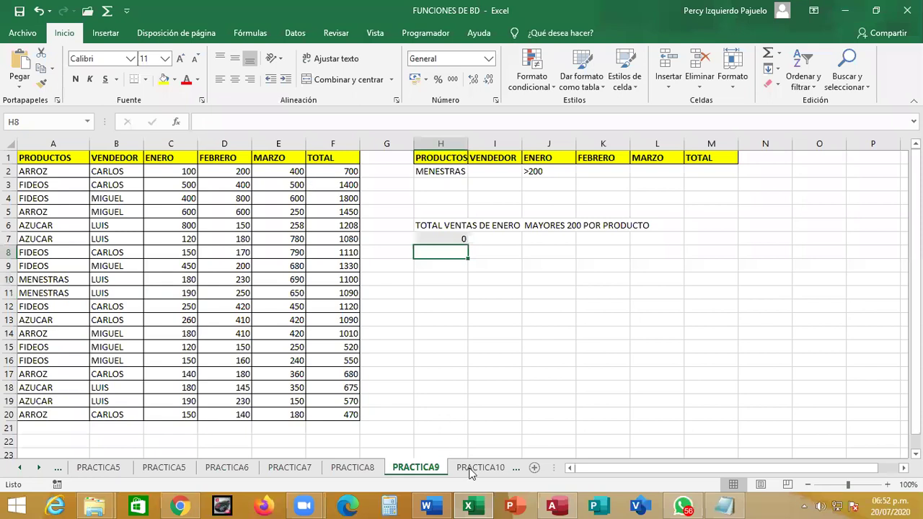
Step: On PRACTICA10, enter >200 as the FEBRERO criterion in K2
click(475, 467)
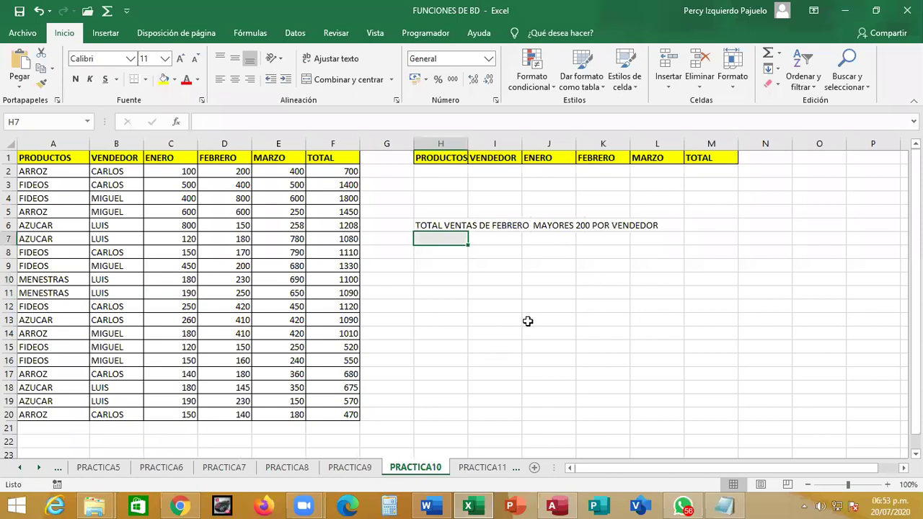
key(Up)
key(Up)
key(Up)
key(Up)
key(Up)
key(Right)
key(Right)
key(Right)
key(Right)
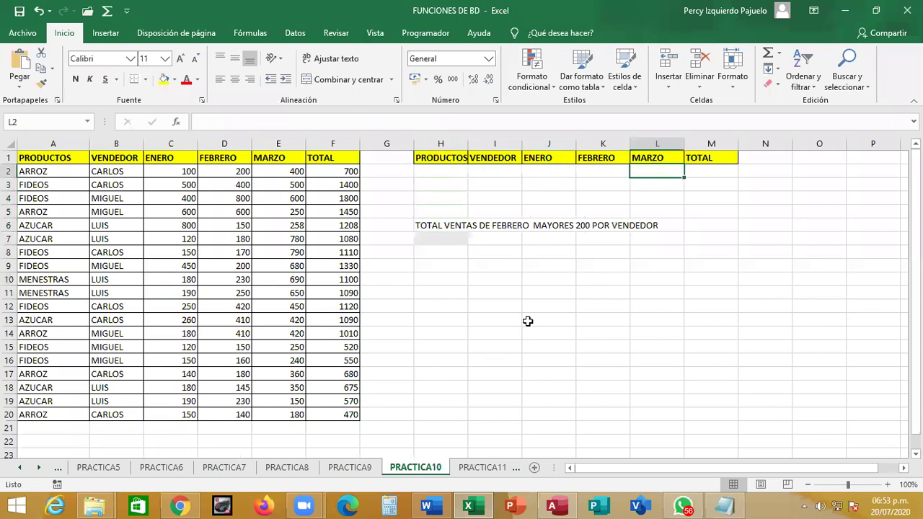
key(Left)
text(>200)
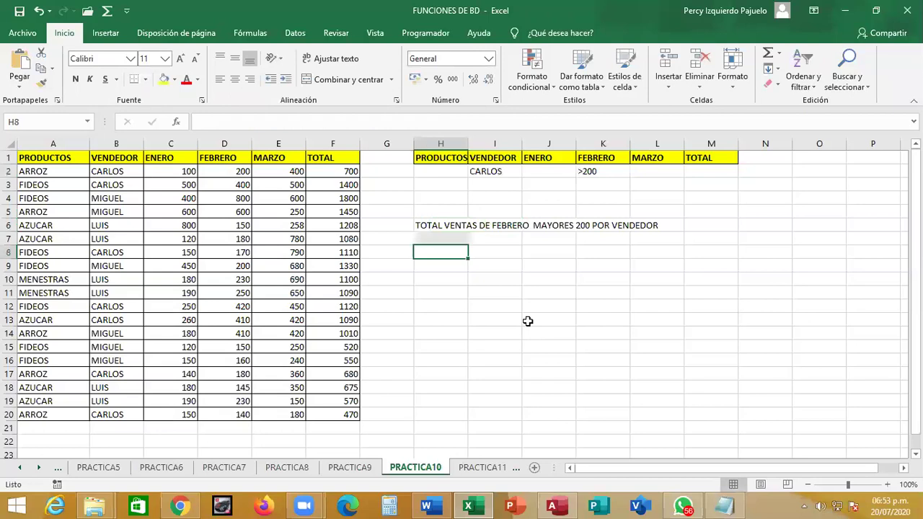
Step: Enter =BDSUMA(A1:F20,"FEBRERO",H1:K2) in H7, returning 1230
key(Up)
text(=)
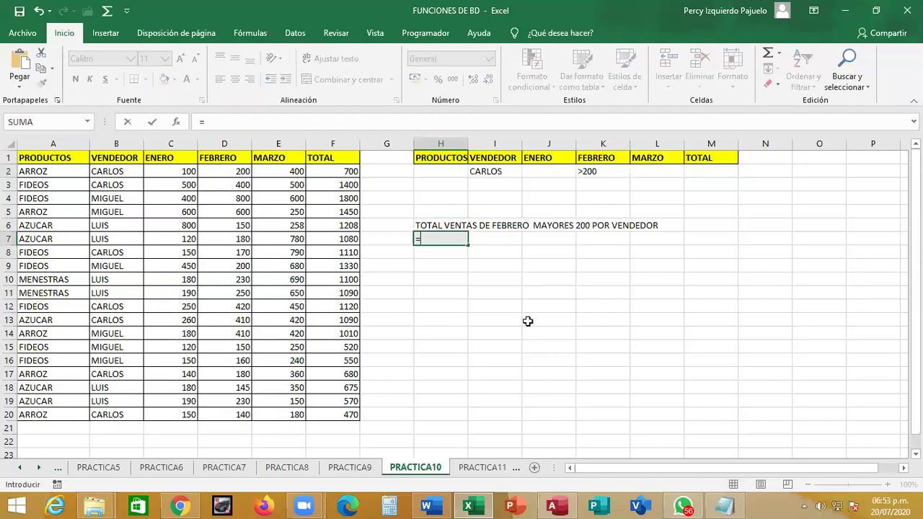
text(BDSUMA()
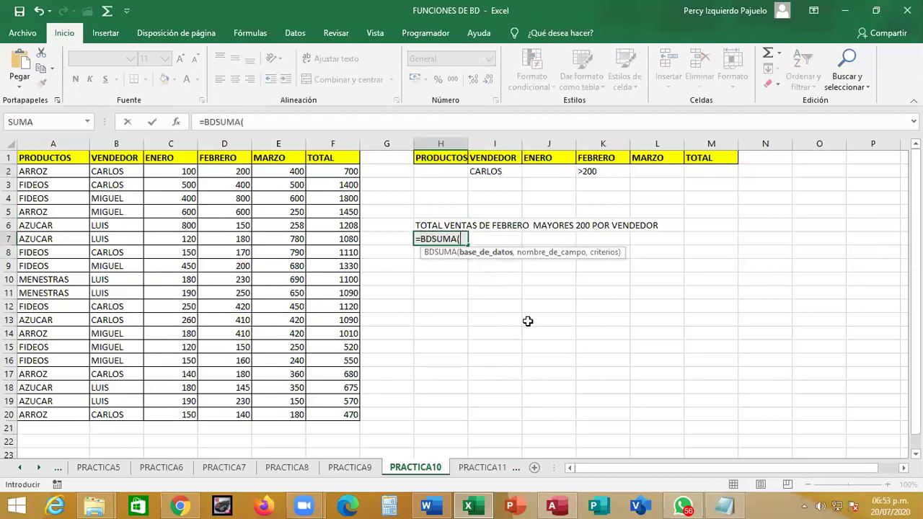
drag(74, 160, 340, 409)
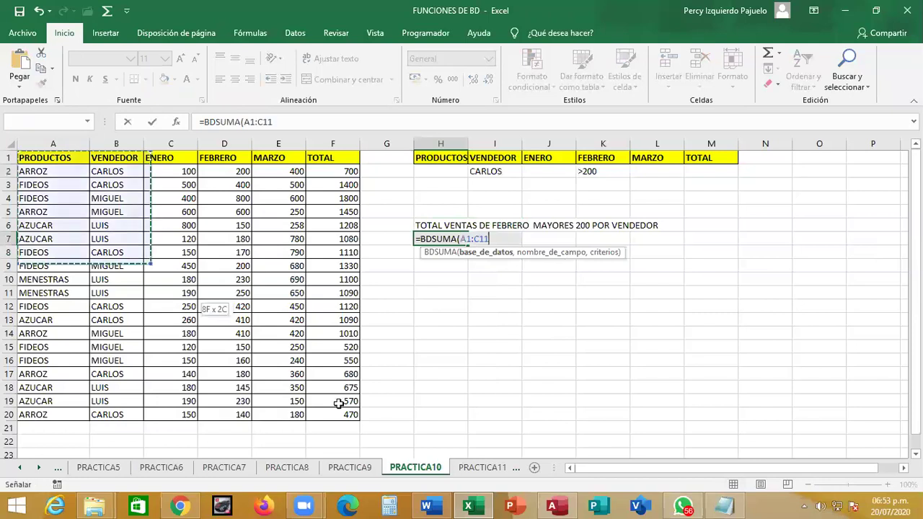
key(shift+Down)
text(,)
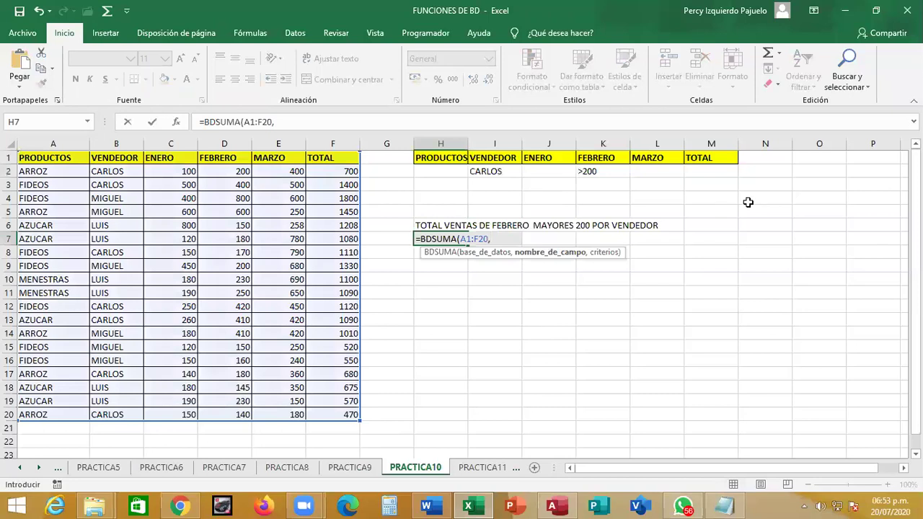
text("FEBRERO",)
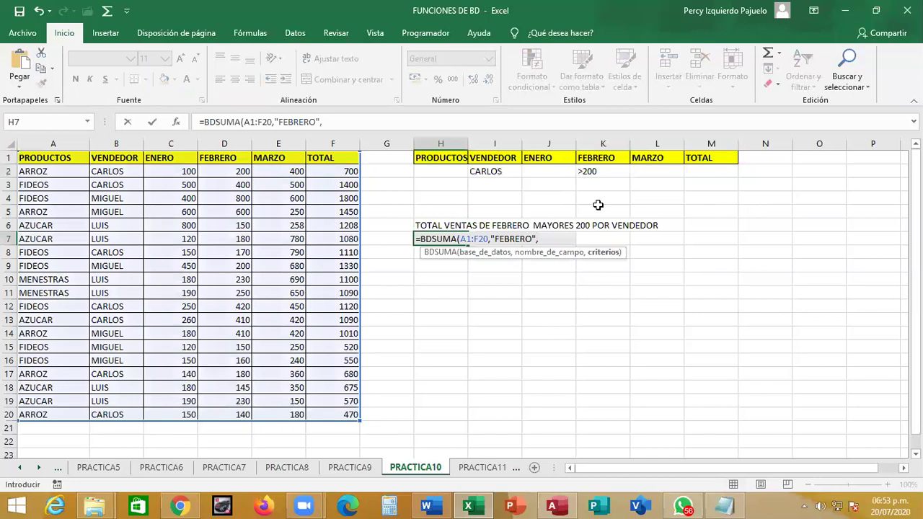
drag(436, 158, 602, 174)
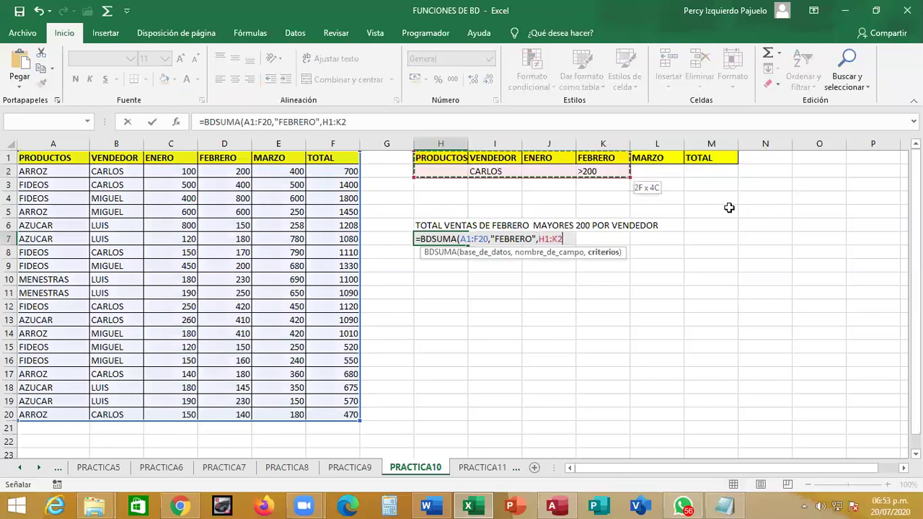
text())
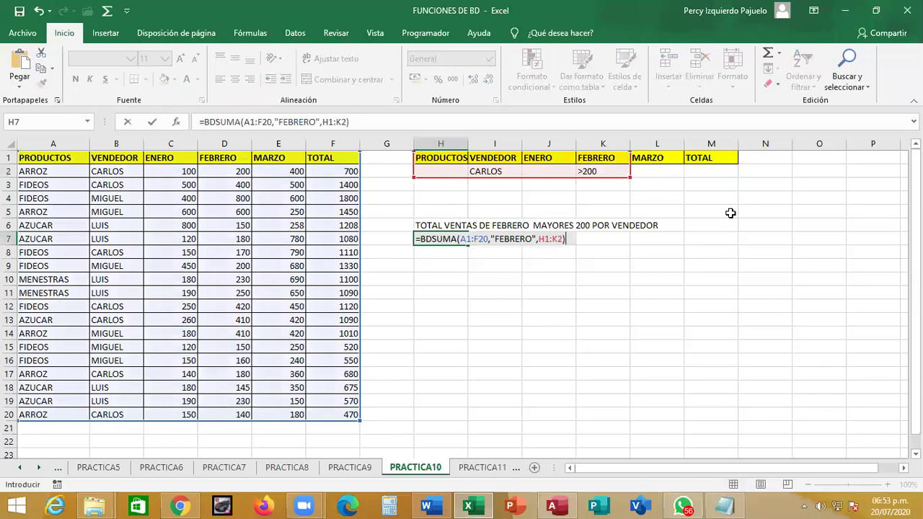
key(Return)
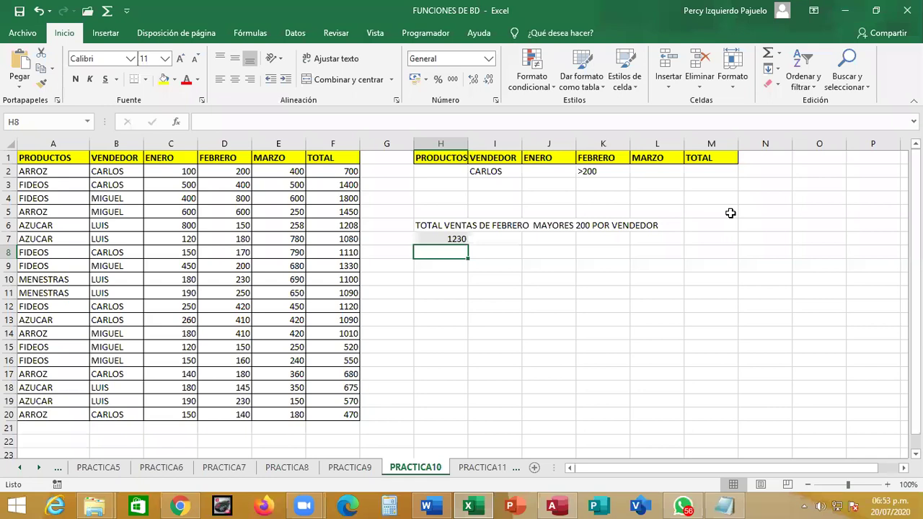
key(Up)
key(Up)
key(Up)
key(Up)
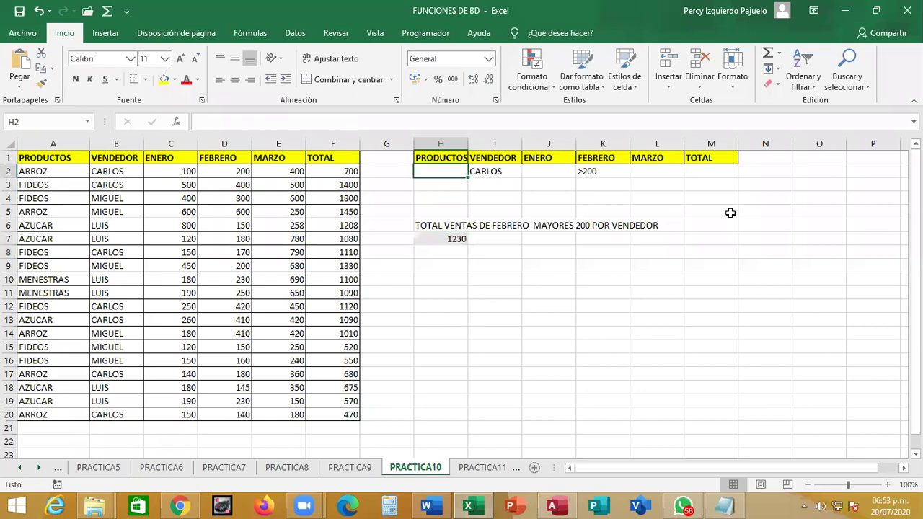
Step: Change the FEBRERO criterion in K2 to >500, so H7 shows 0
key(Right)
key(Right)
key(Right)
text(>500)
key(Return)
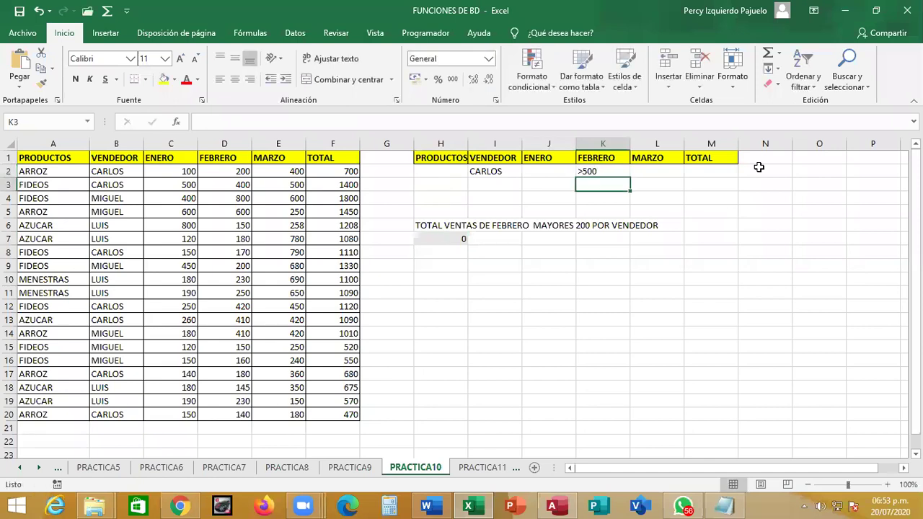
key(Up)
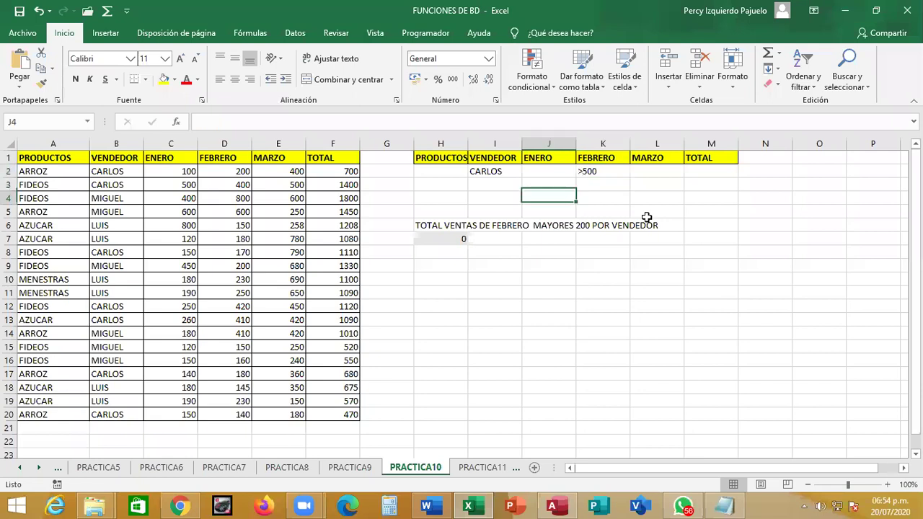
key(Left)
key(Left)
key(Left)
key(Down)
key(Down)
key(Down)
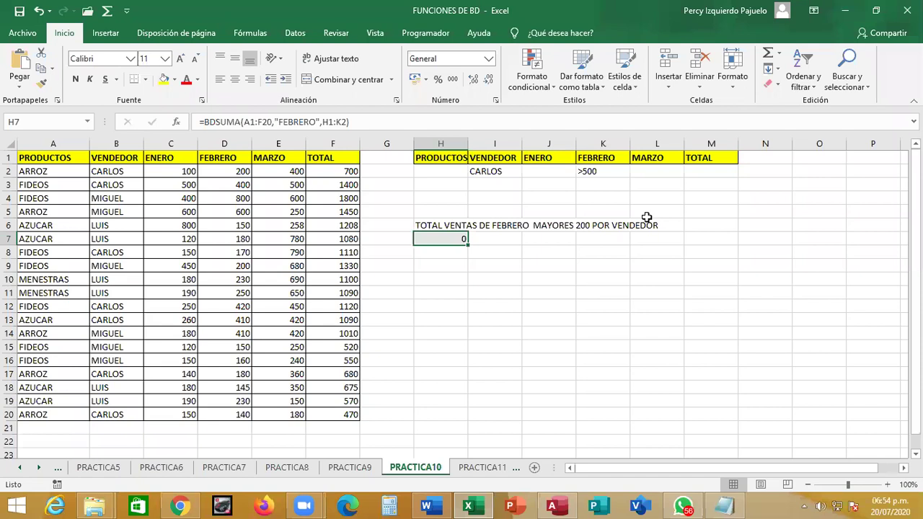
Step: Append +BDSUMA(A1:F20,"MARZO",H1:K2) to the H7 formula; the result stays 0
key(F2)
text(+BD)
key(Down)
key(Down)
key(Down)
key(Down)
key(Down)
key(Down)
key(Down)
key(Down)
key(Down)
key(Tab)
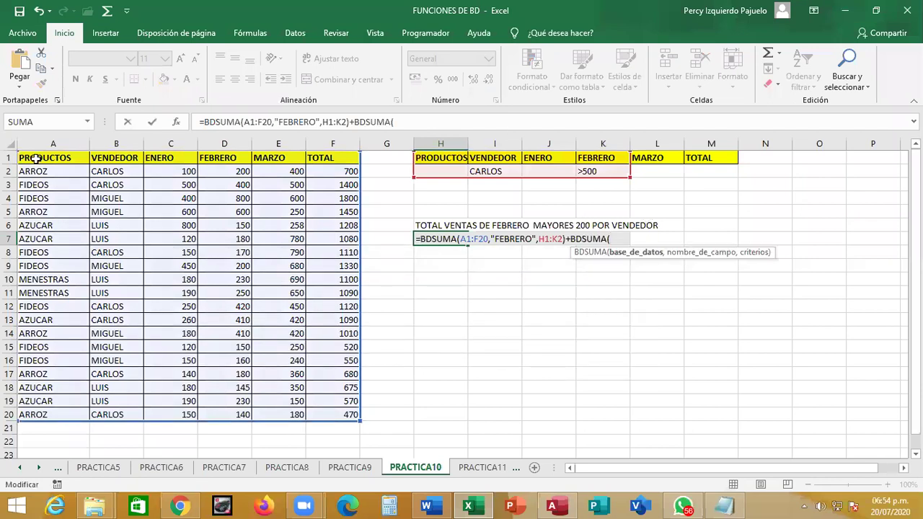
drag(319, 415, 375, 421)
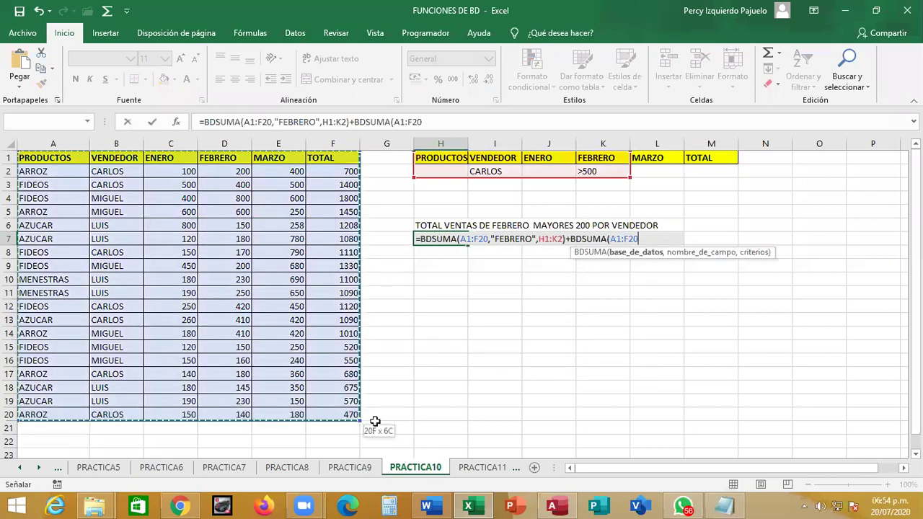
text(,)
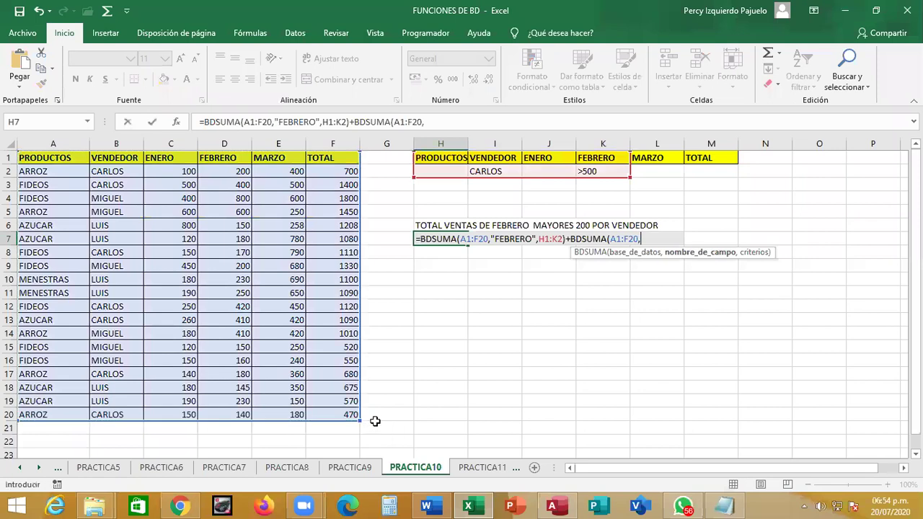
text("MARZO",)
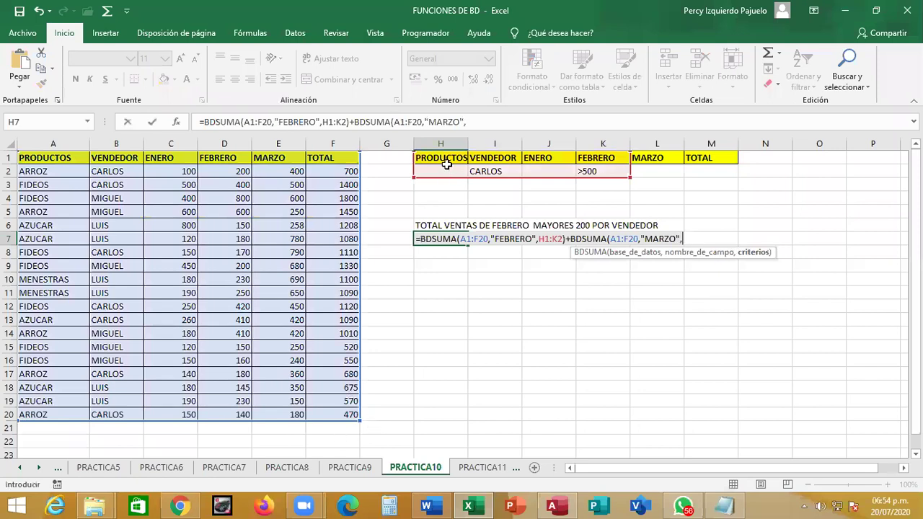
drag(442, 160, 590, 173)
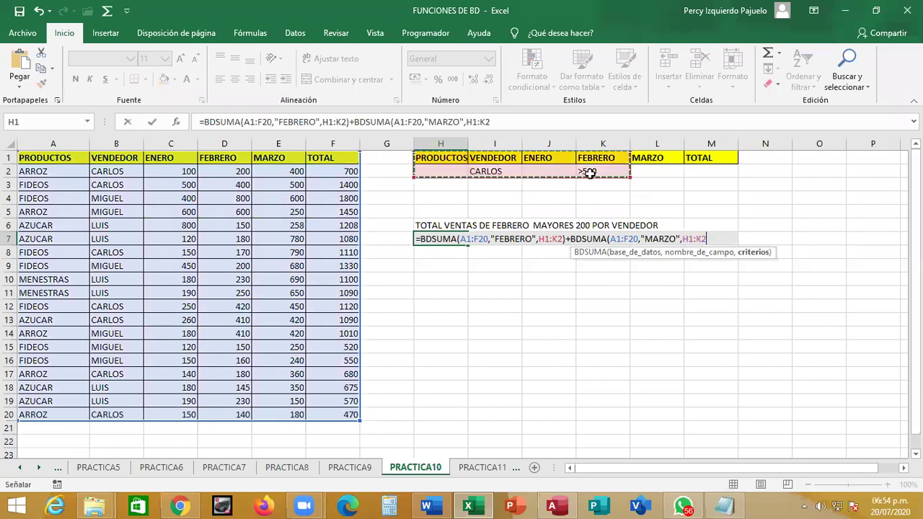
text())
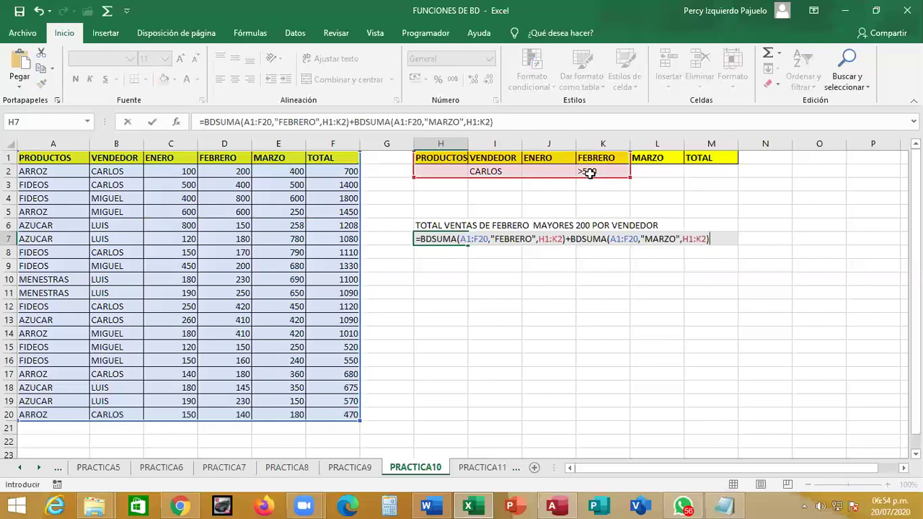
key(Return)
key(Up)
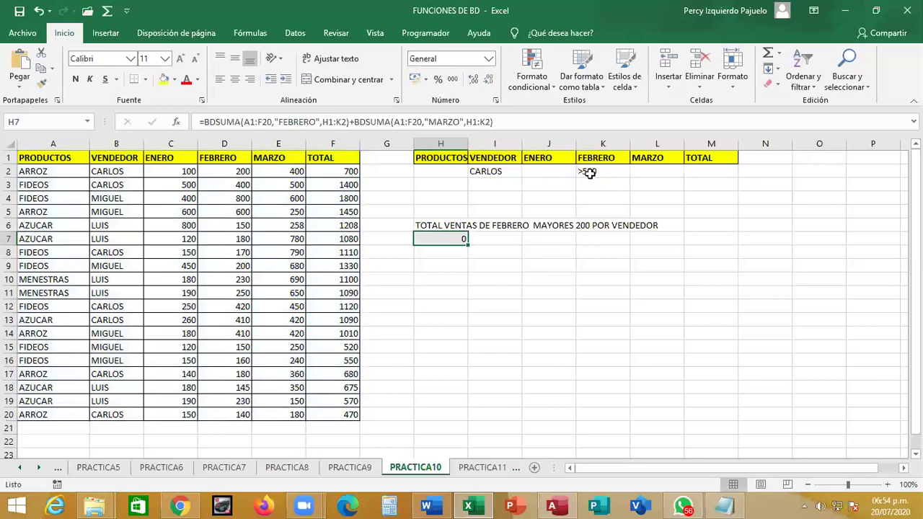
Step: Restore the FEBRERO criterion in K2 to >200
click(610, 176)
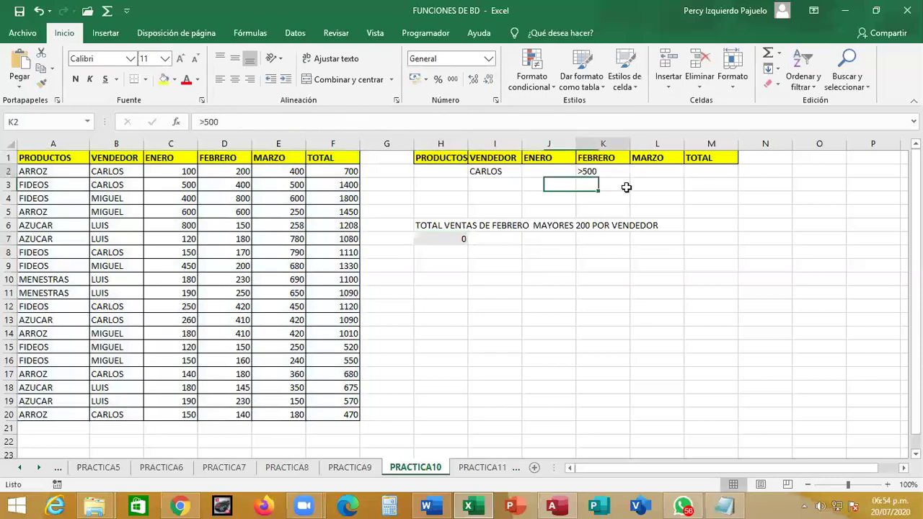
double_click(622, 171)
key(BackSpace)
key(BackSpace)
key(BackSpace)
text(2)
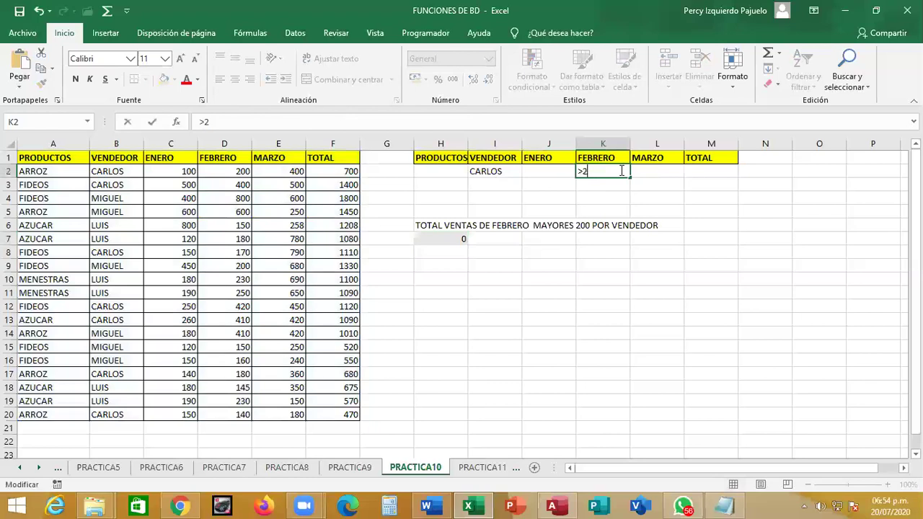
text(00)
key(Return)
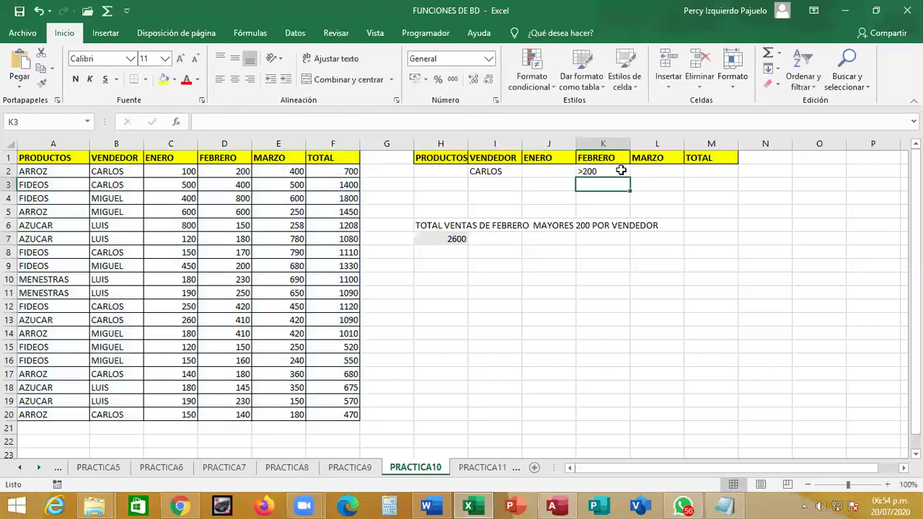
Step: Trim H7 back to =BDSUMA(A1:F20,"FEBRERO",H1:K2), giving 1230
key(Down)
key(Down)
key(Left)
key(Left)
key(Left)
key(Down)
key(Down)
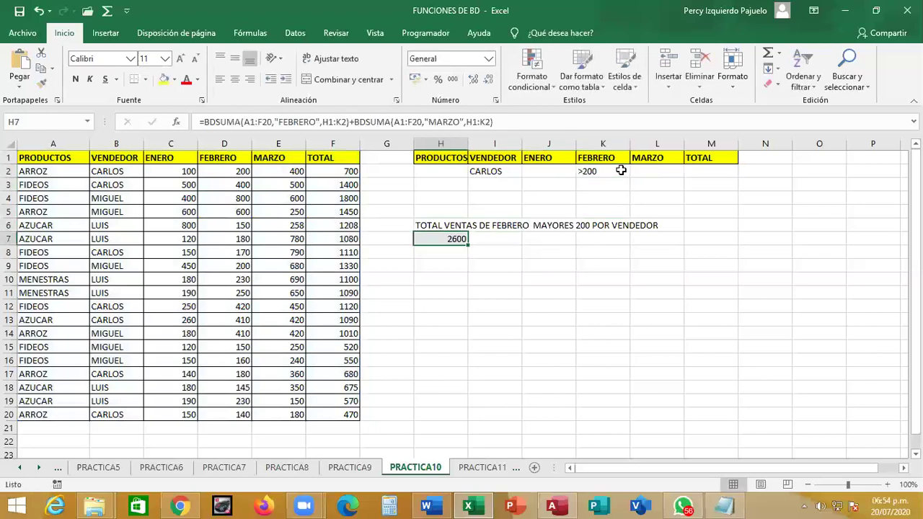
key(F2)
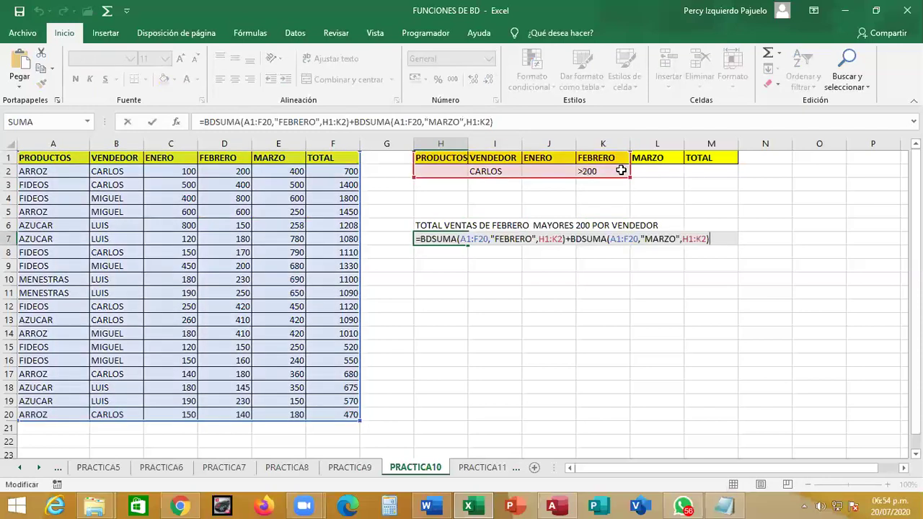
key(BackSpace)
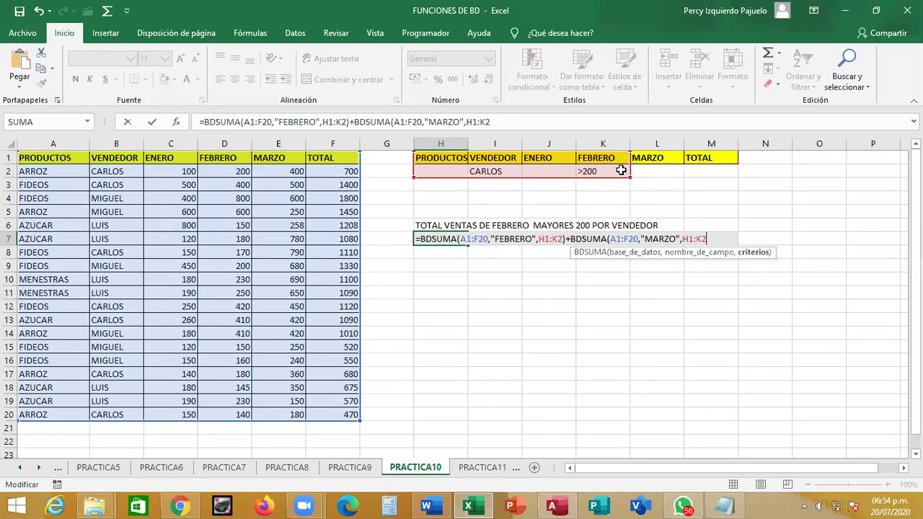
key(Return)
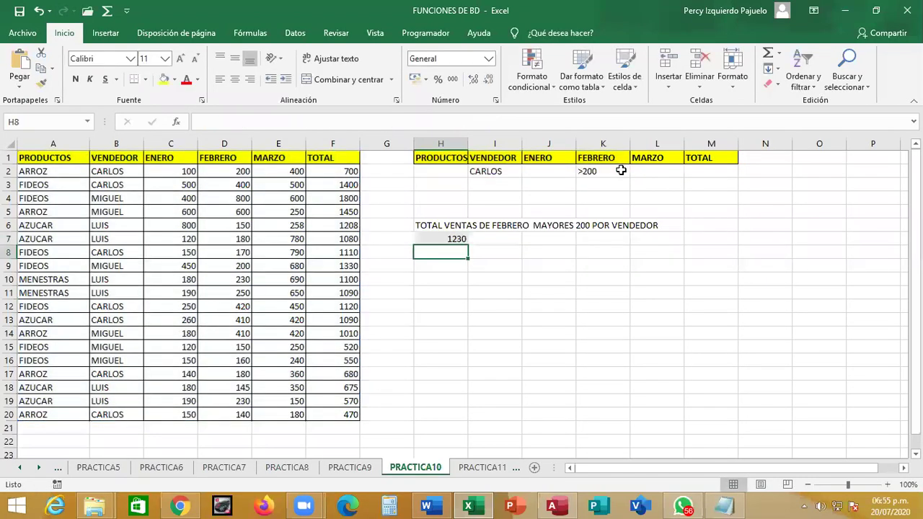
key(Up)
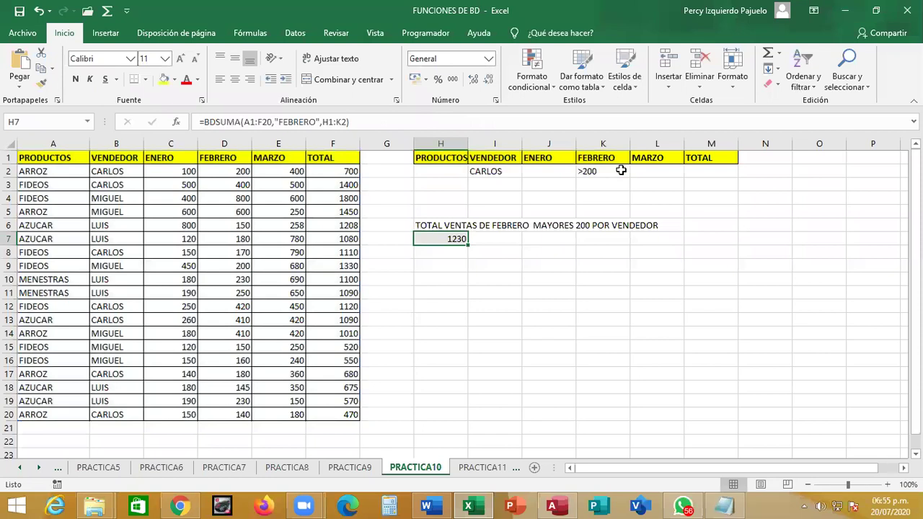
Step: Change the H7 field argument to "FEBRERO Y MARZO" and dismiss the formula error
key(F2)
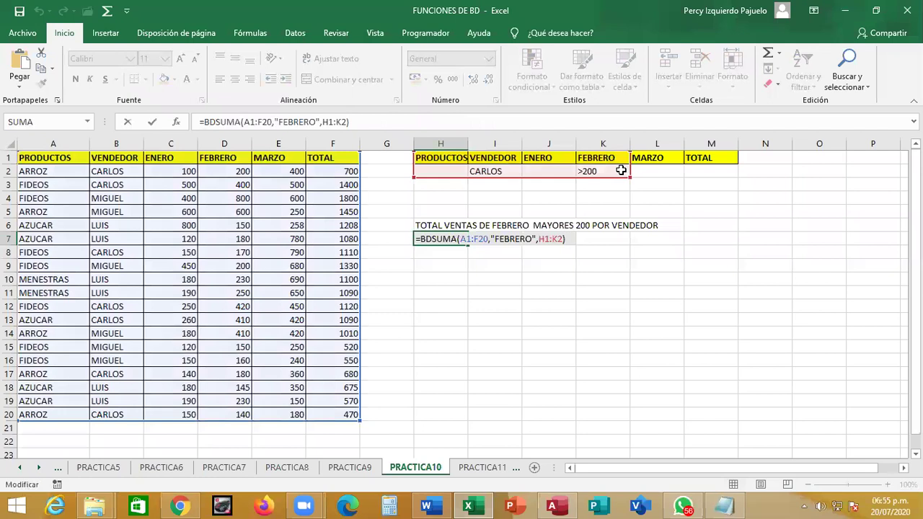
drag(532, 239, 496, 238)
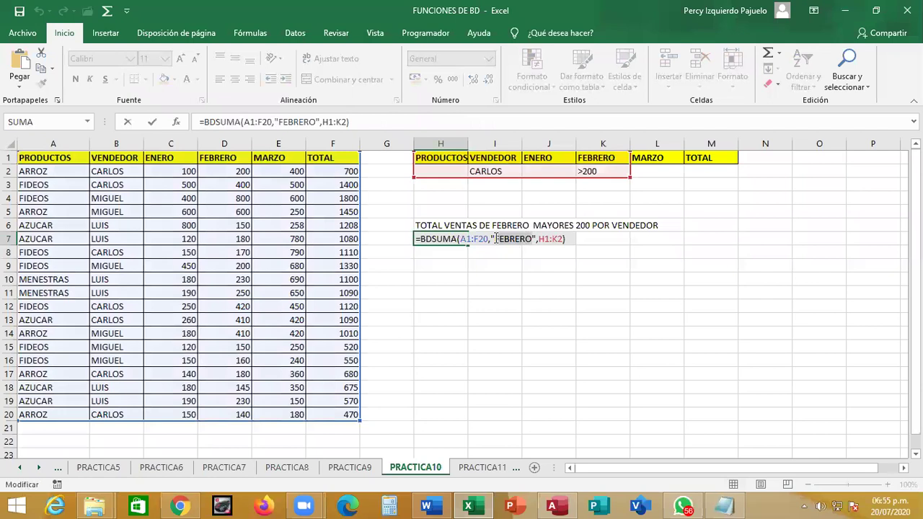
click(570, 240)
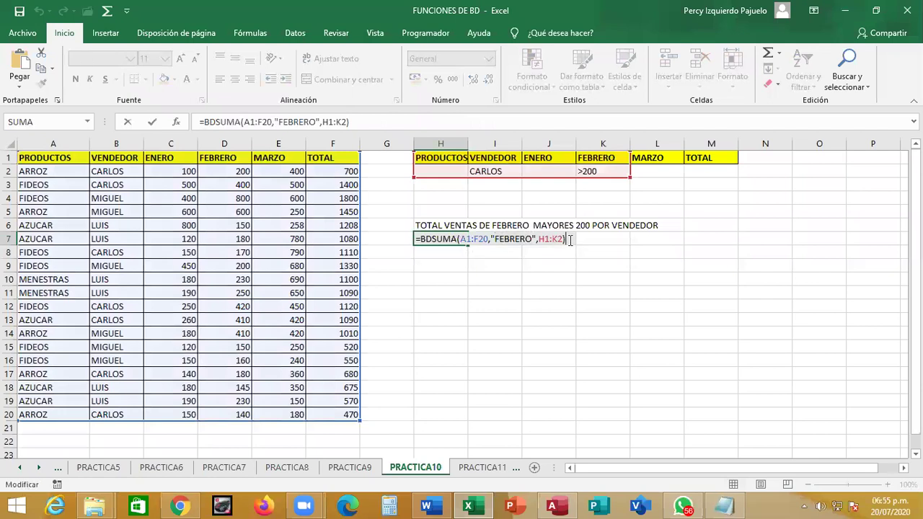
click(564, 239)
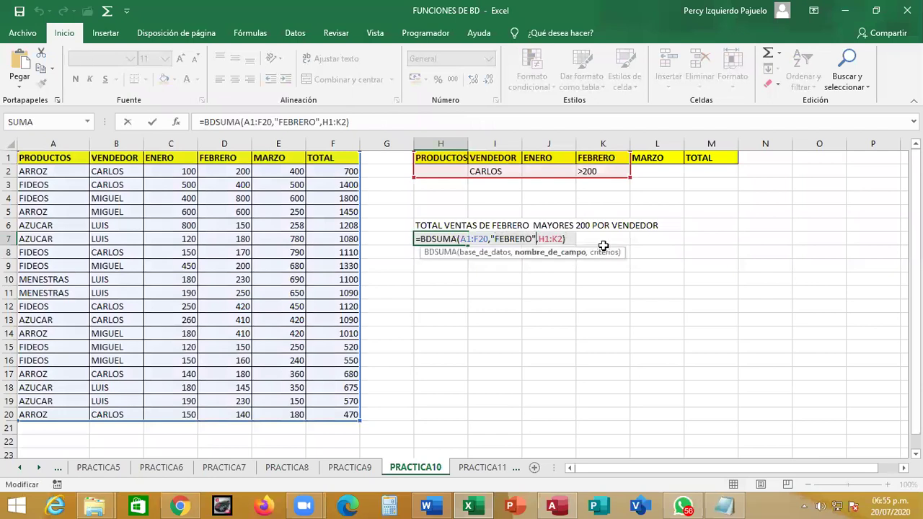
click(606, 253)
text(,)
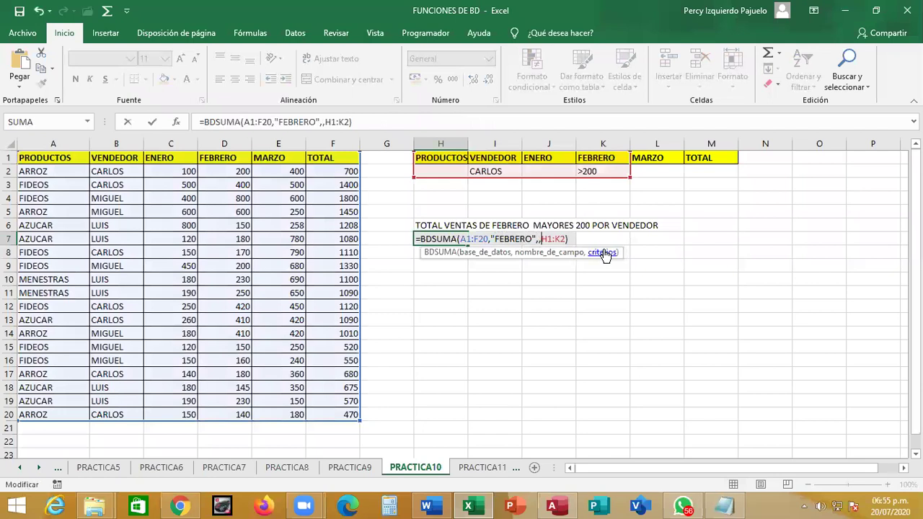
key(BackSpace)
key(BackSpace)
key(Left)
text(Y MARZO)
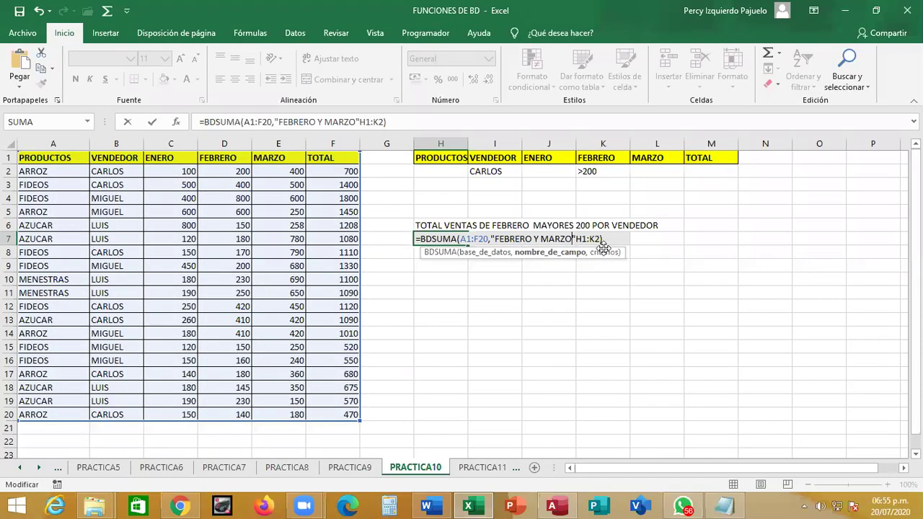
key(Return)
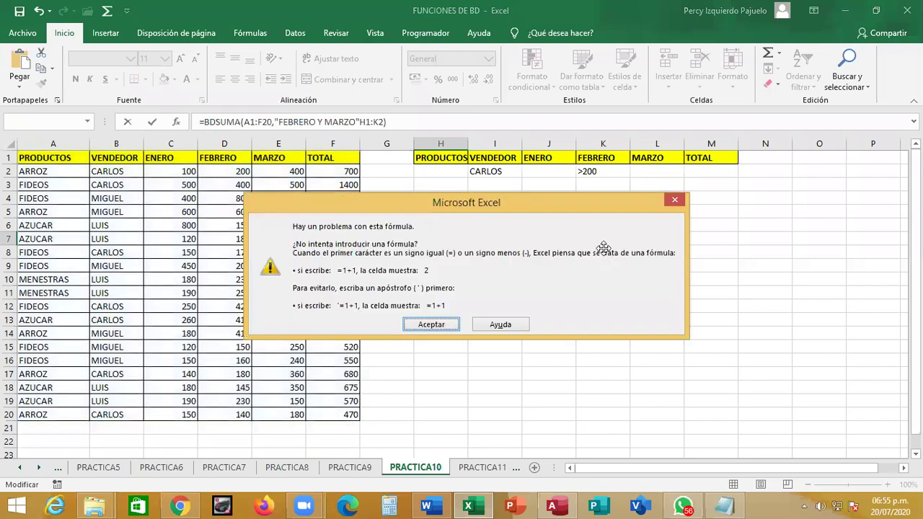
key(Return)
Step: Add the missing comma before H1:K2 and commit, so H7 shows #¡VALOR!
key(Left)
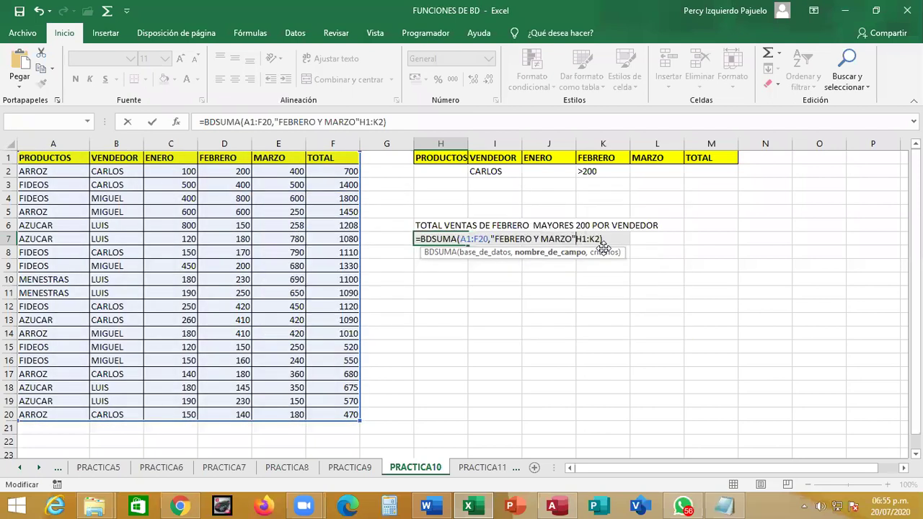
text(,)
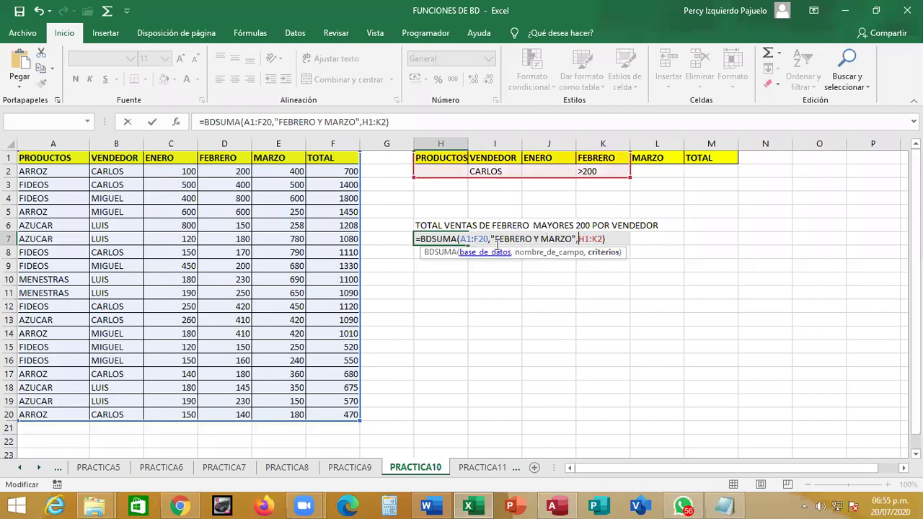
drag(492, 238, 577, 239)
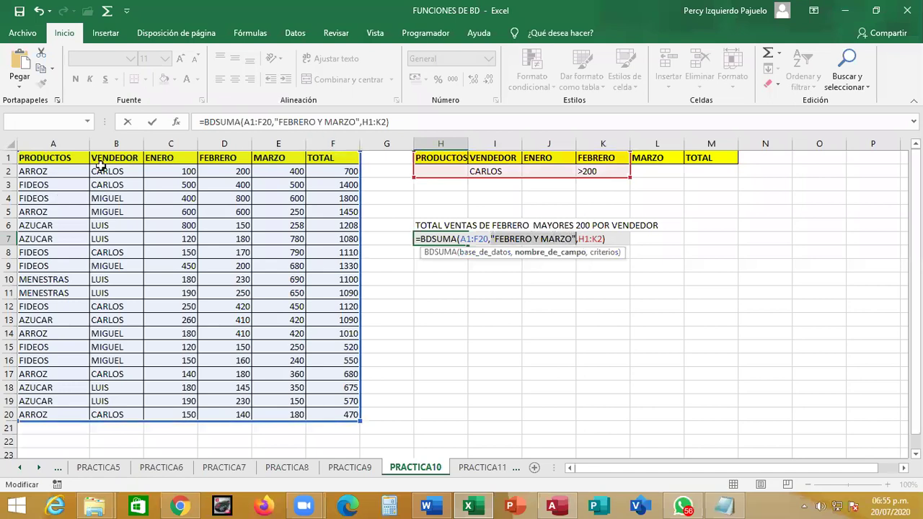
key(Return)
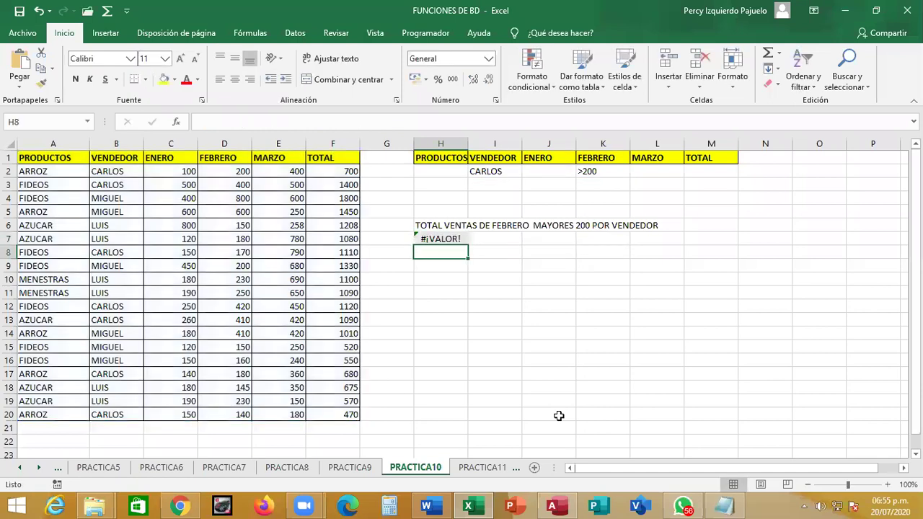
Step: Remove " Y MARZO" so H7's field argument is "FEBRERO" again
key(Up)
key(F2)
key(Left)
key(Left)
key(Left)
key(Left)
key(Left)
key(Left)
key(Delete)
key(Delete)
key(Delete)
key(Delete)
key(Delete)
key(Delete)
key(Delete)
key(BackSpace)
key(Right)
key(Right)
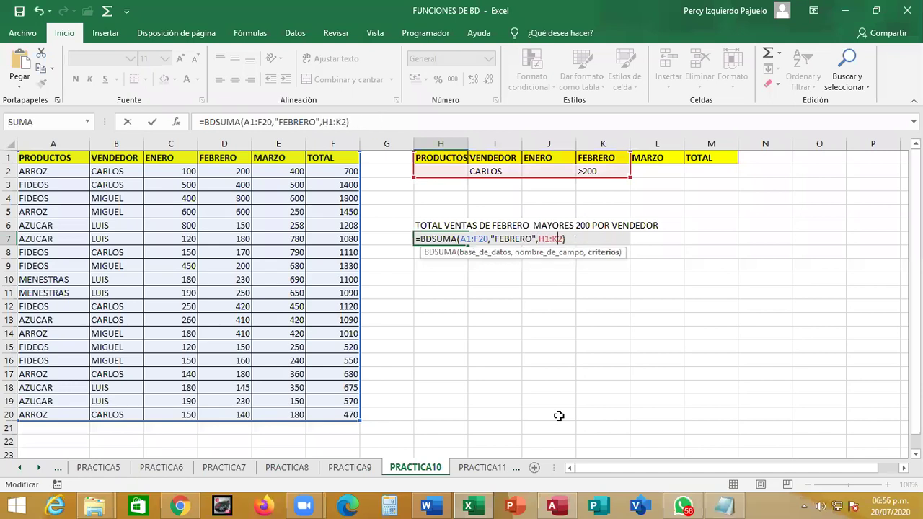
key(Right)
key(Right)
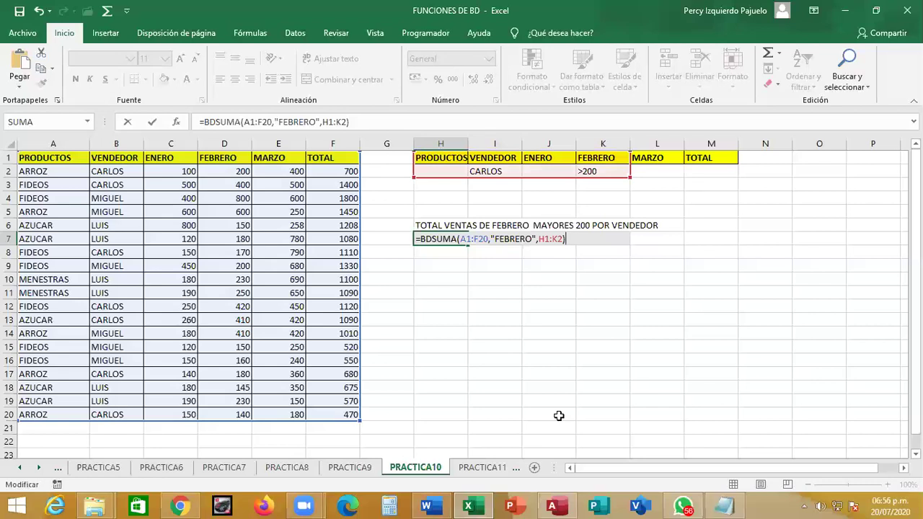
key(ctrl+Return)
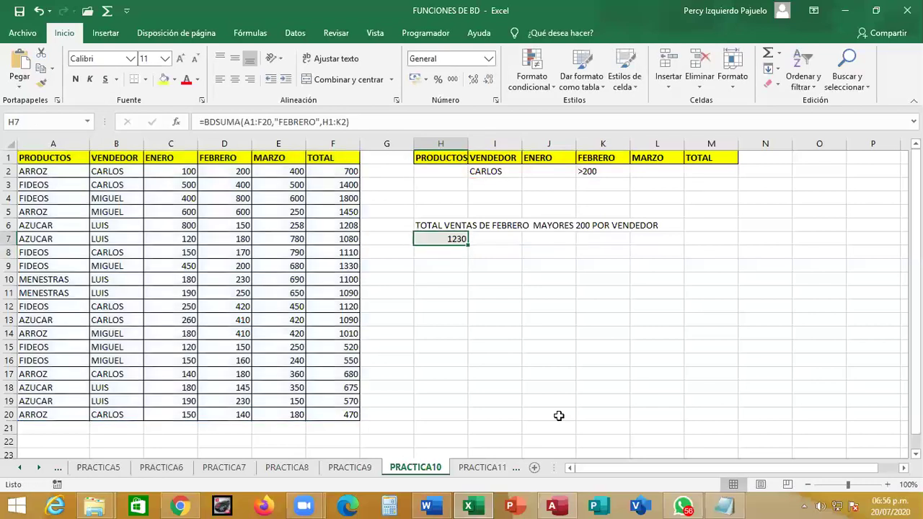
Step: Review the H7 formula arguments, leaving the result at 1230
double_click(443, 240)
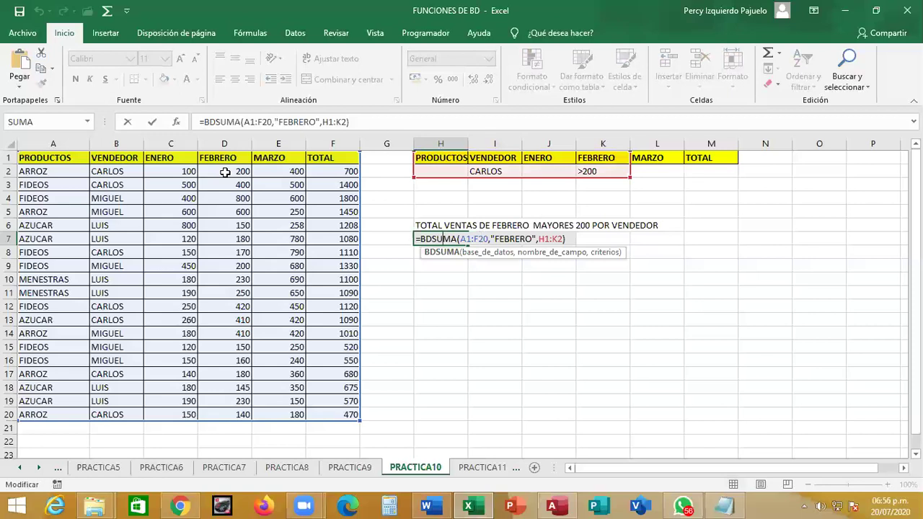
click(536, 239)
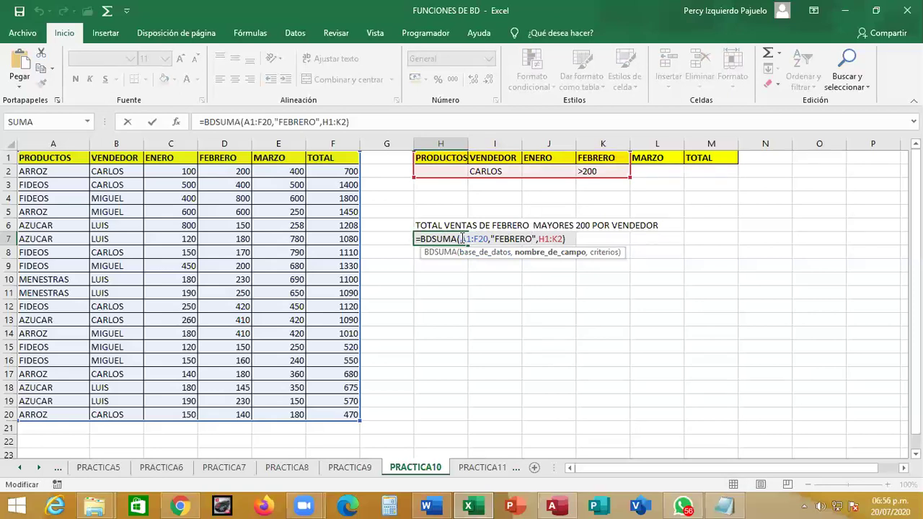
drag(460, 238, 487, 239)
key(Right)
key(Right)
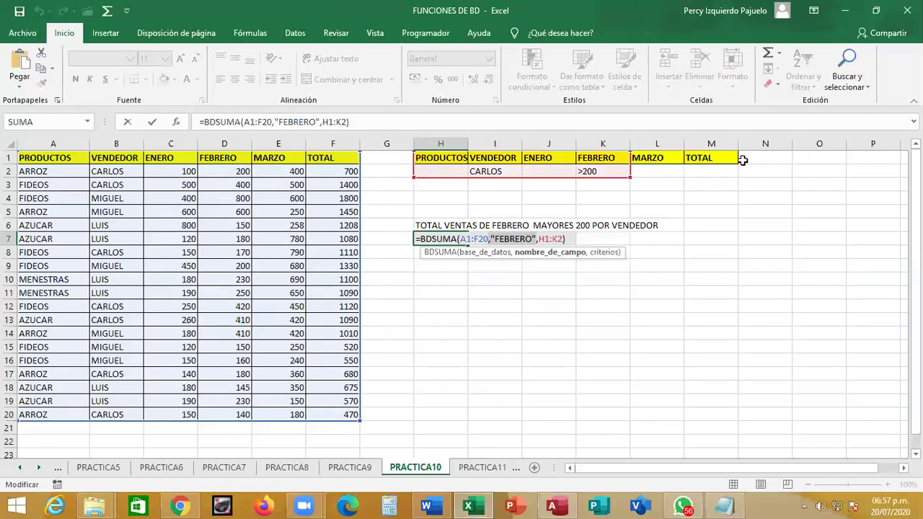
key(ctrl+Return)
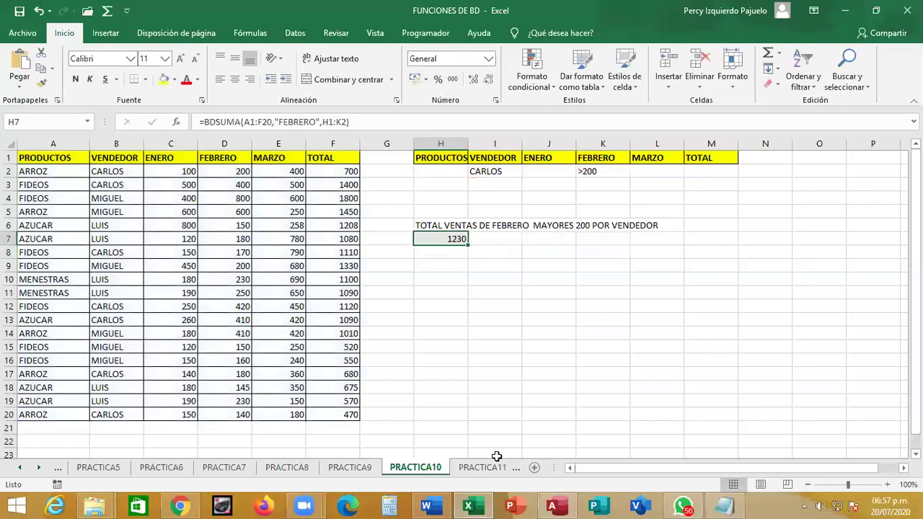
Step: On PRACTICA11, enter >200 as the TOTAL criterion in M2
click(475, 467)
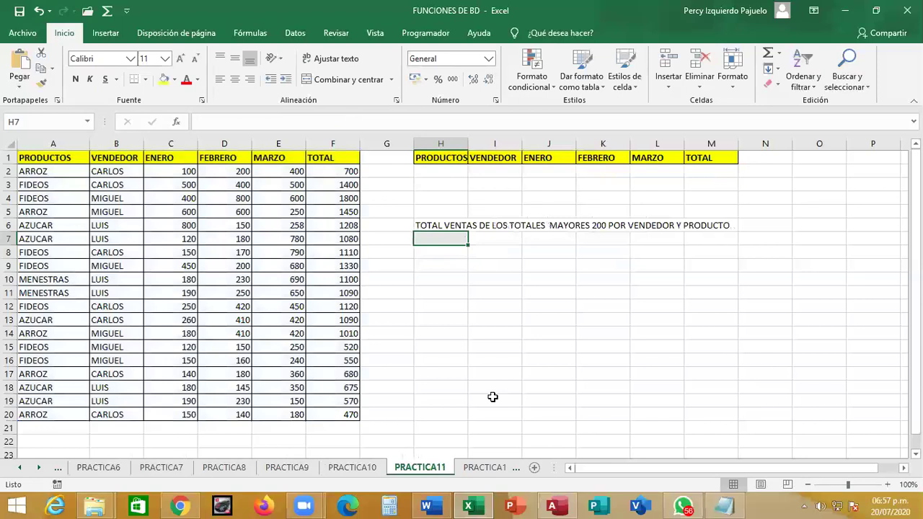
click(707, 172)
text(>)
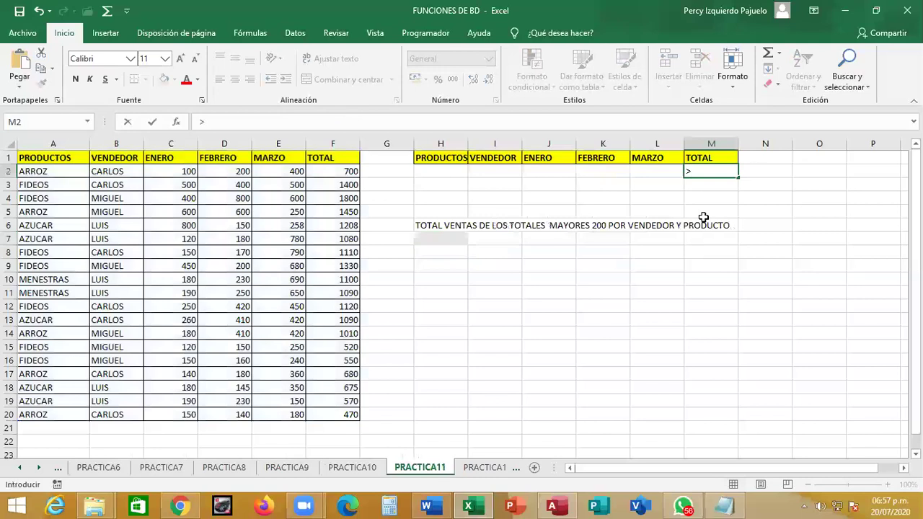
text(200)
key(Return)
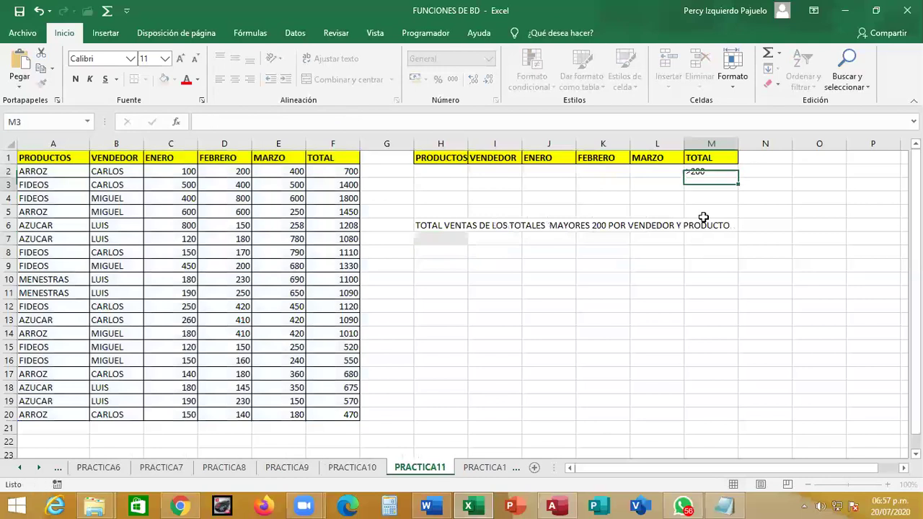
Step: Put FIDEOS under PRODUCTOS in H2 and the vendor's name under VENDEDOR in I2
key(Down)
key(Left)
key(Left)
key(Down)
key(Up)
key(Left)
key(Left)
key(Up)
key(Up)
key(Left)
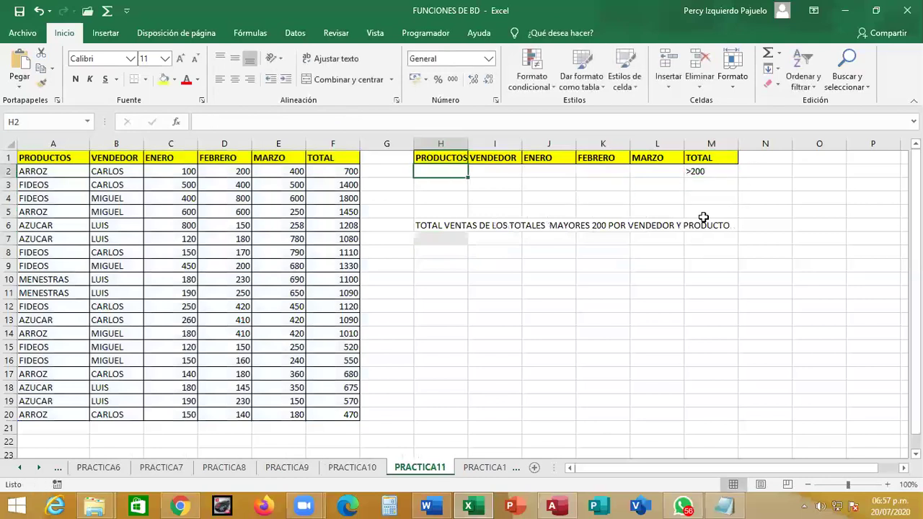
text(CARLOS)
key(Tab)
text(FIDE)
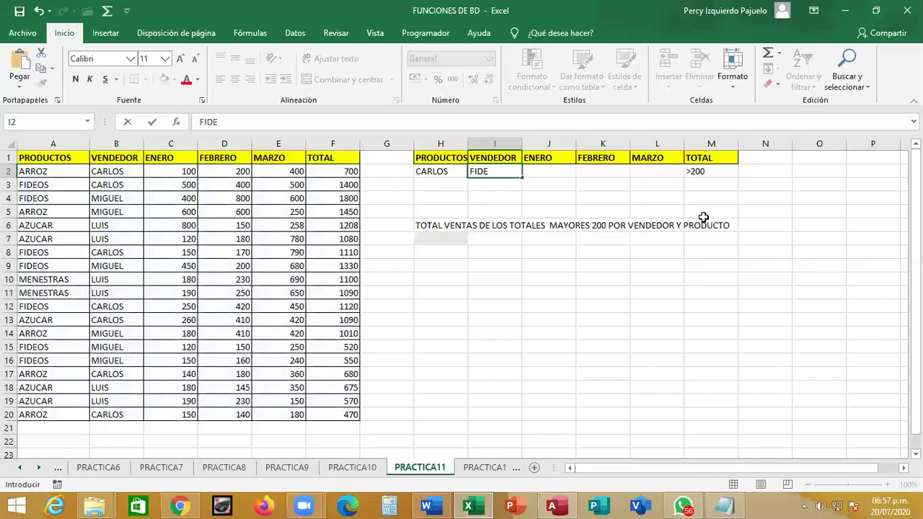
key(Escape)
key(Left)
text(FIDEOS)
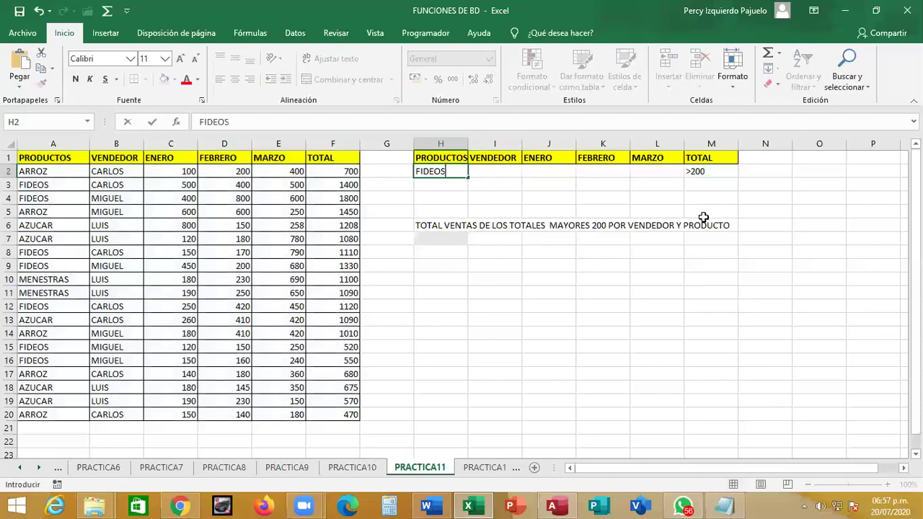
key(Tab)
text(CARLOS)
key(Return)
Step: Start a =BDSUMA( formula in H7
key(Down)
key(Down)
key(Left)
key(Down)
key(Down)
text(=)
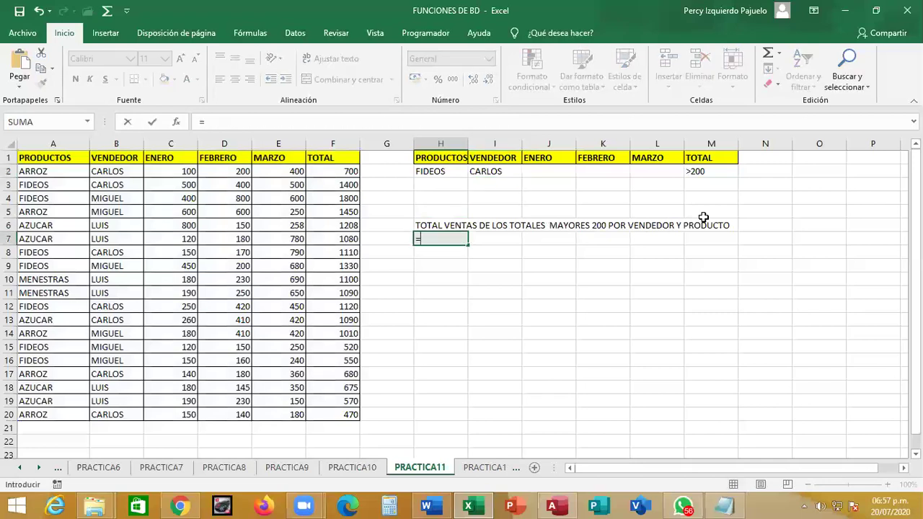
text(BDSUMA()
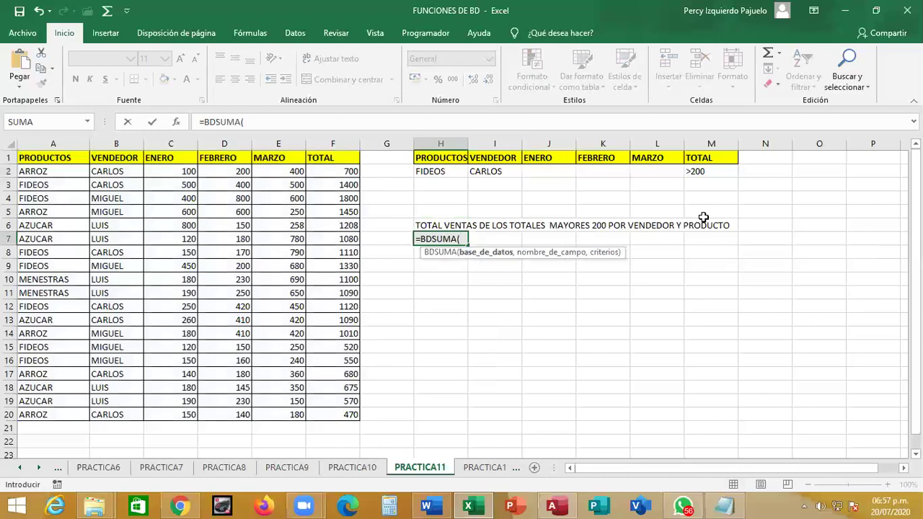
Step: Enter =BDSUMA(A1:F20,"TOTAL",H1:M2) in H7 to total the matching sales
drag(36, 158, 137, 252)
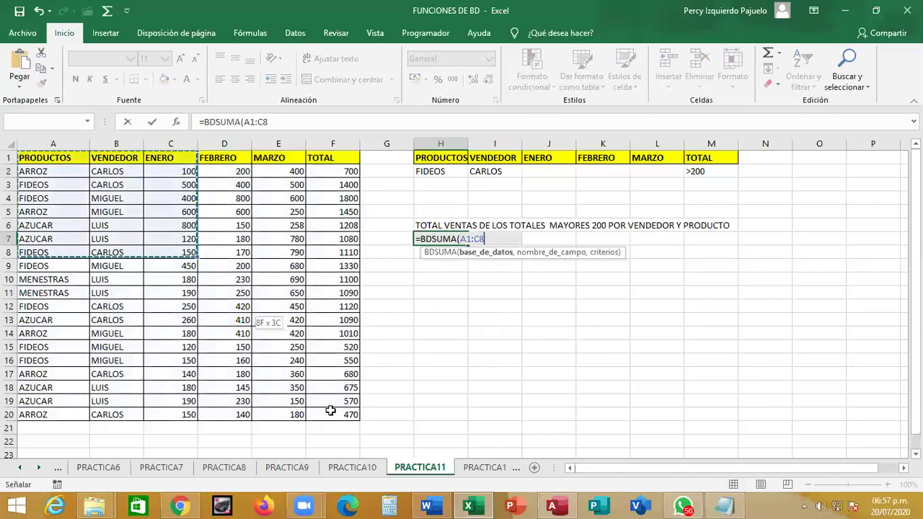
drag(331, 411, 330, 413)
text(,)
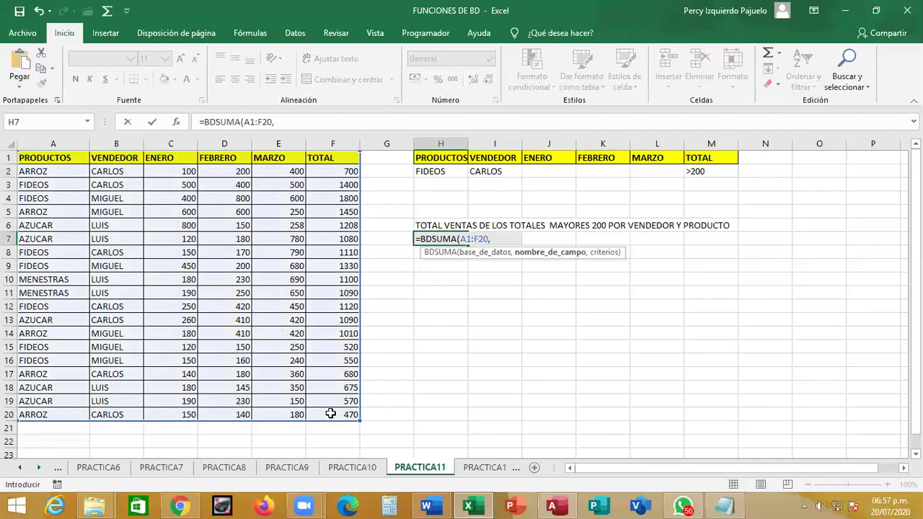
text("TOTAL")
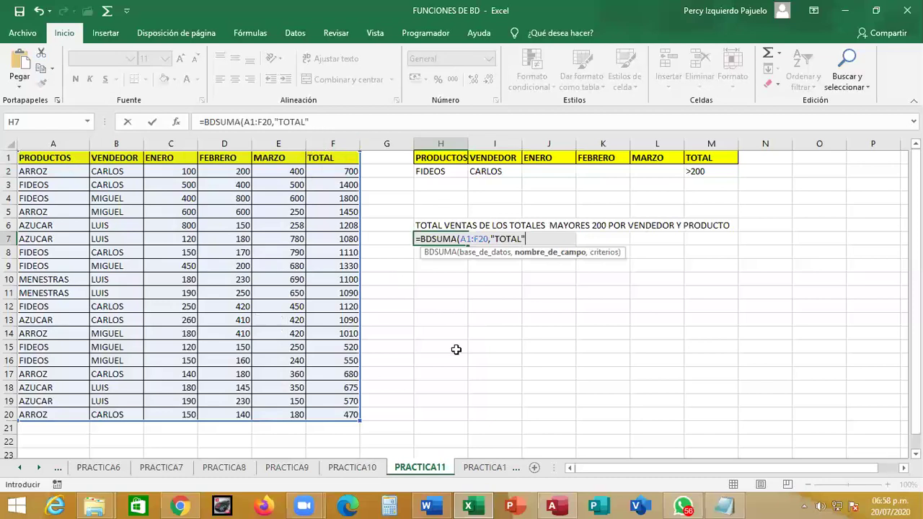
text(,)
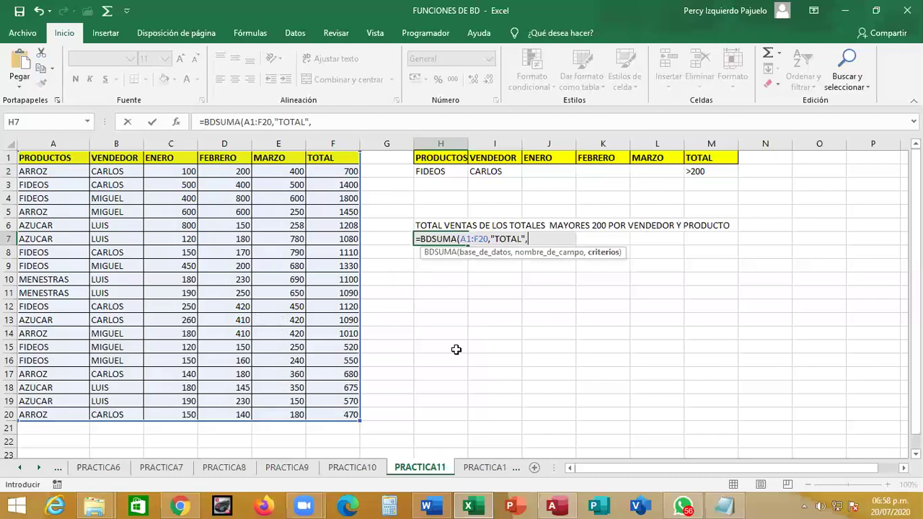
drag(433, 158, 689, 168)
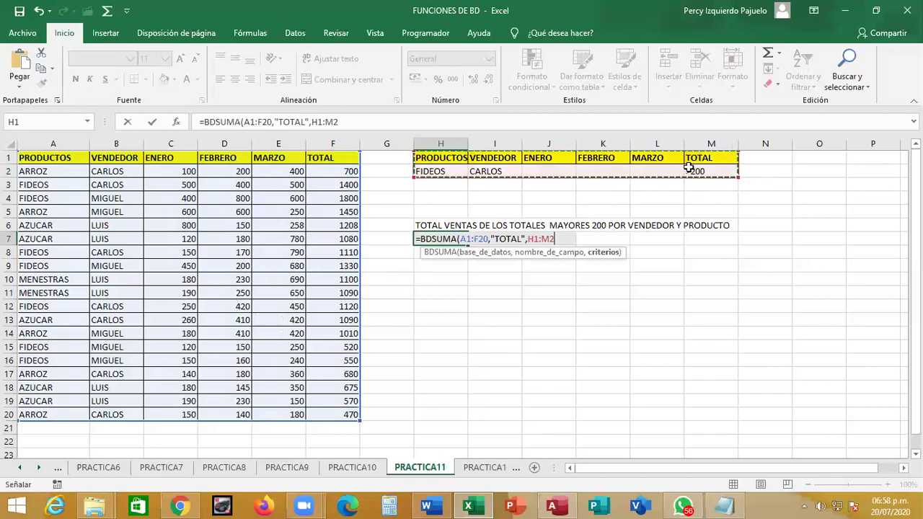
text())
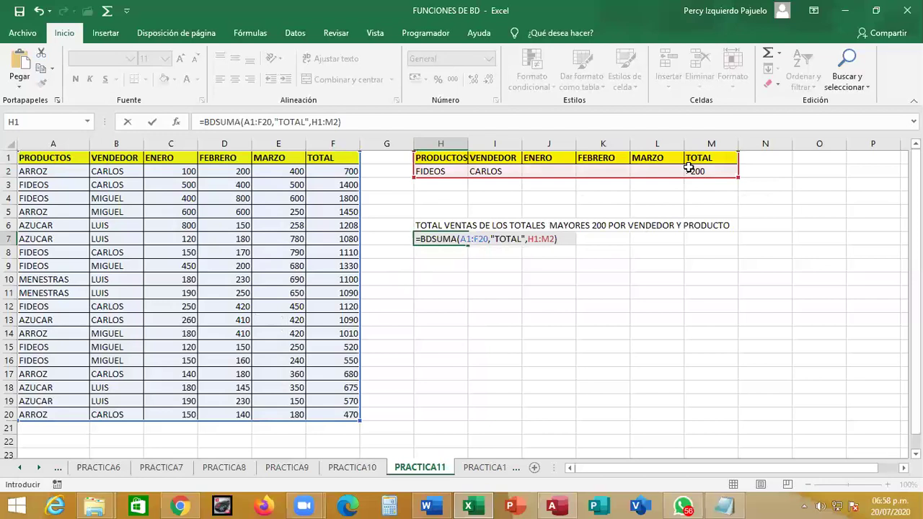
key(Return)
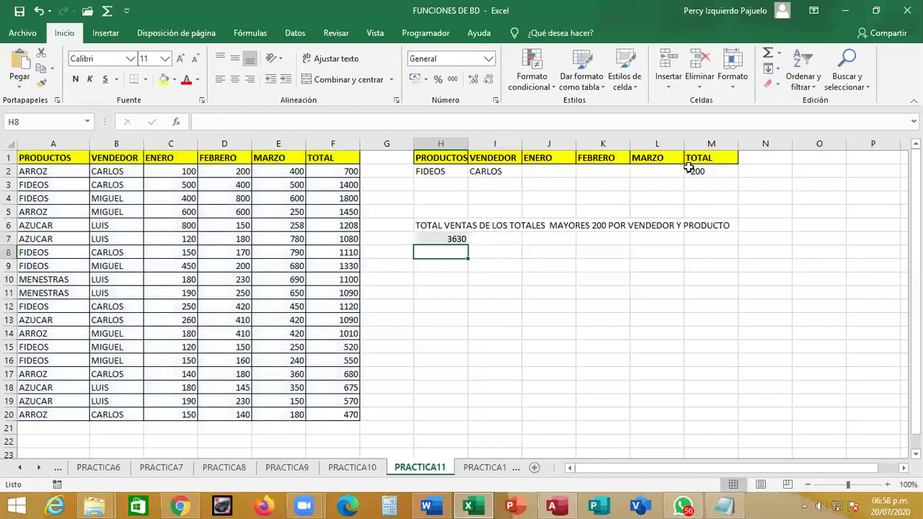
Step: Review the H7 formula, keeping the 3630 result, and move to sheet PRACTICA12
key(Up)
key(F2)
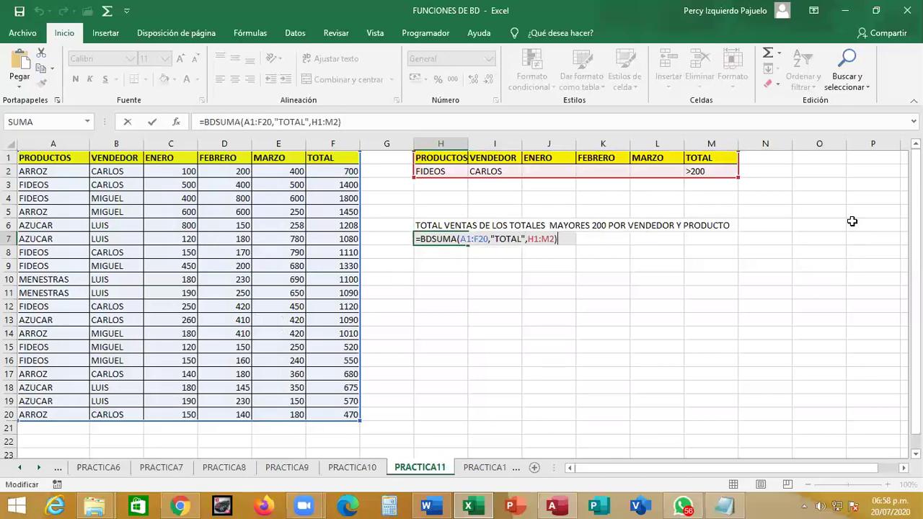
key(Return)
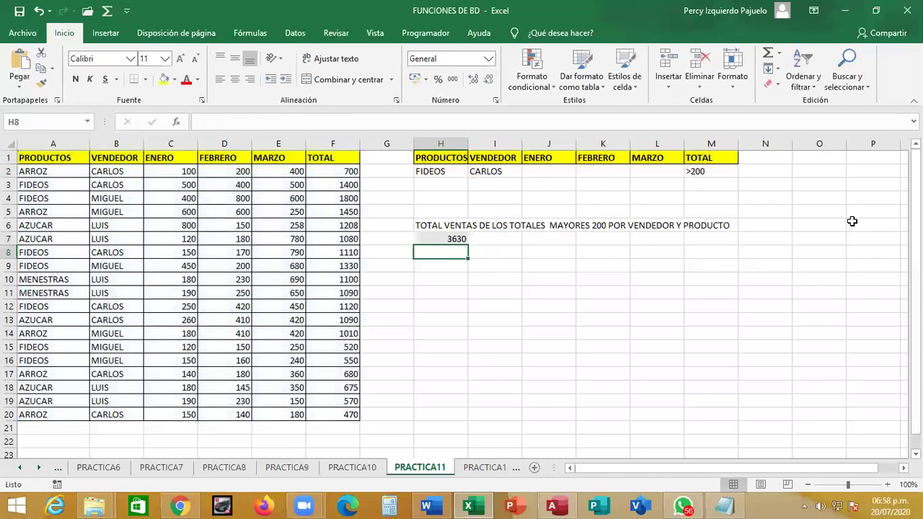
click(487, 467)
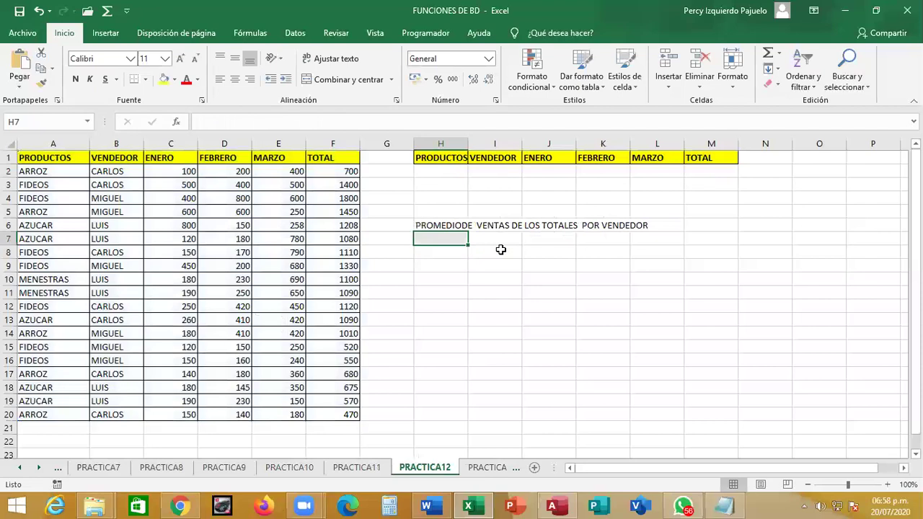
Step: Enter the vendor's name as the criterion in I2
key(Up)
key(Up)
key(Up)
key(Up)
key(Right)
key(Up)
text(CARLOS)
key(Return)
Step: Build =BDPROMEDIO(A1:F20,"TOTAL",I1:I2) in H7 using function autocomplete
key(Down)
key(Down)
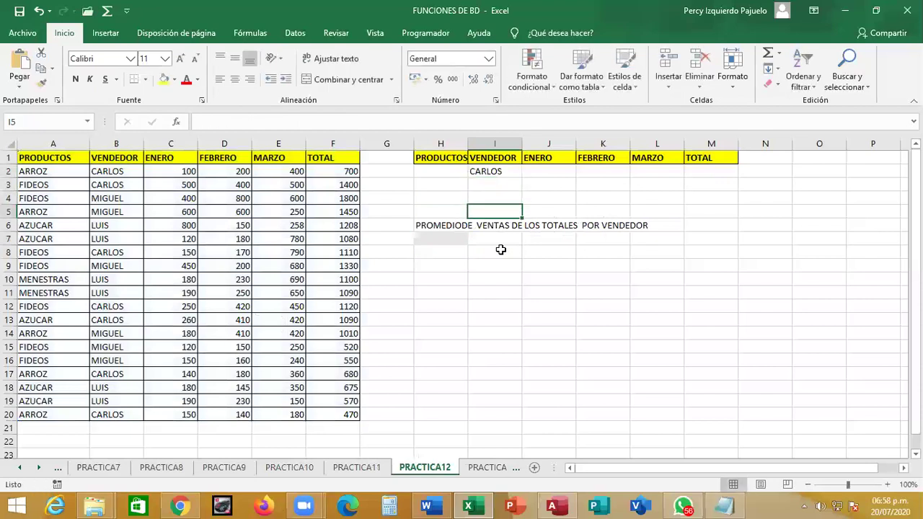
key(Down)
key(Down)
key(Left)
text(=B)
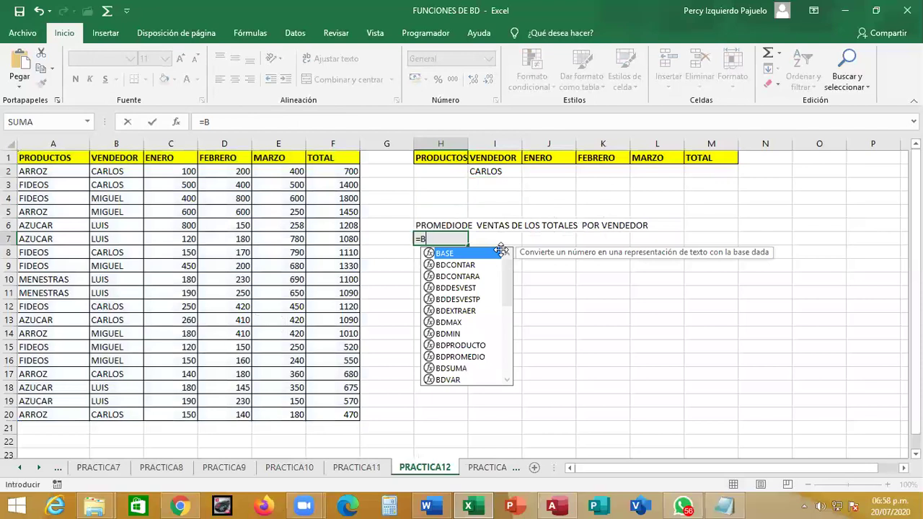
text(DPRO)
key(Down)
key(Tab)
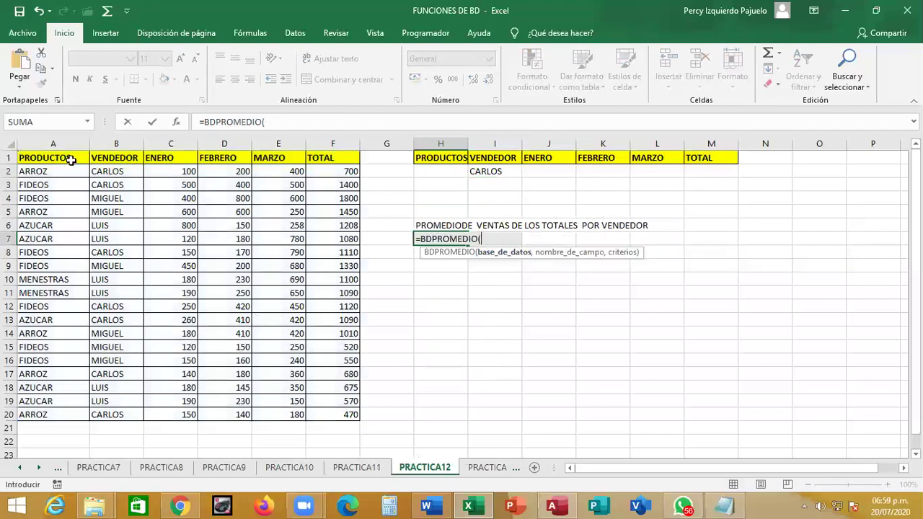
drag(36, 157, 342, 415)
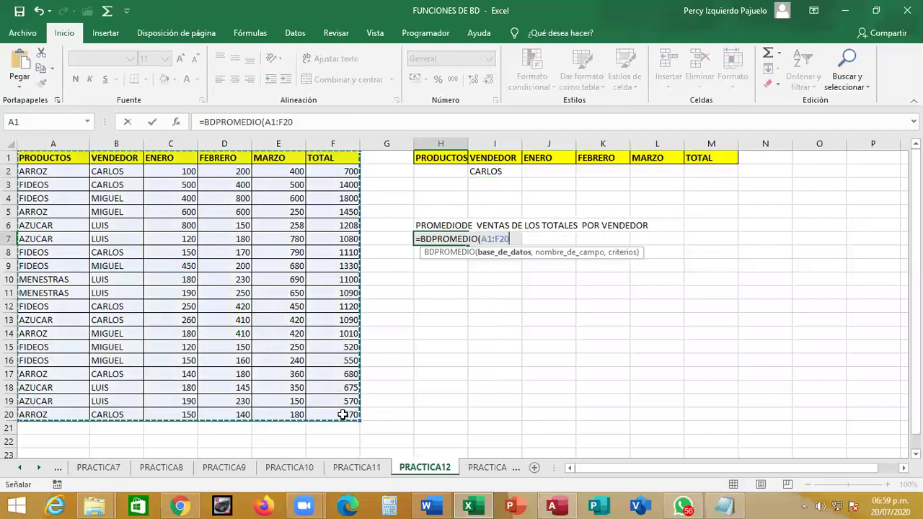
text(,"TOTAL")
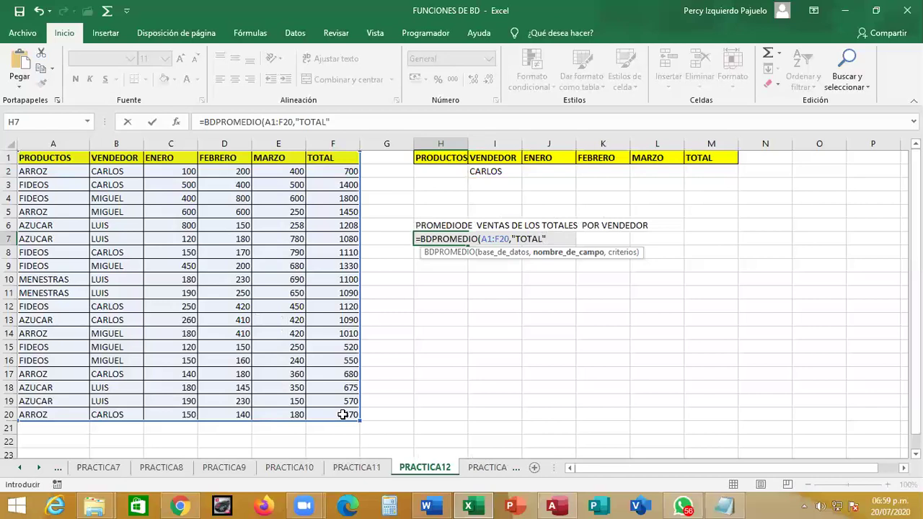
text(,)
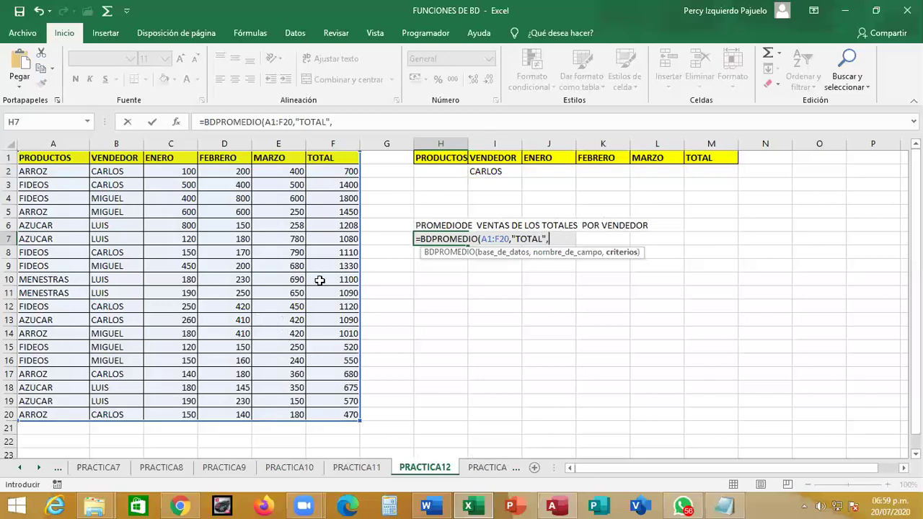
drag(499, 162, 499, 171)
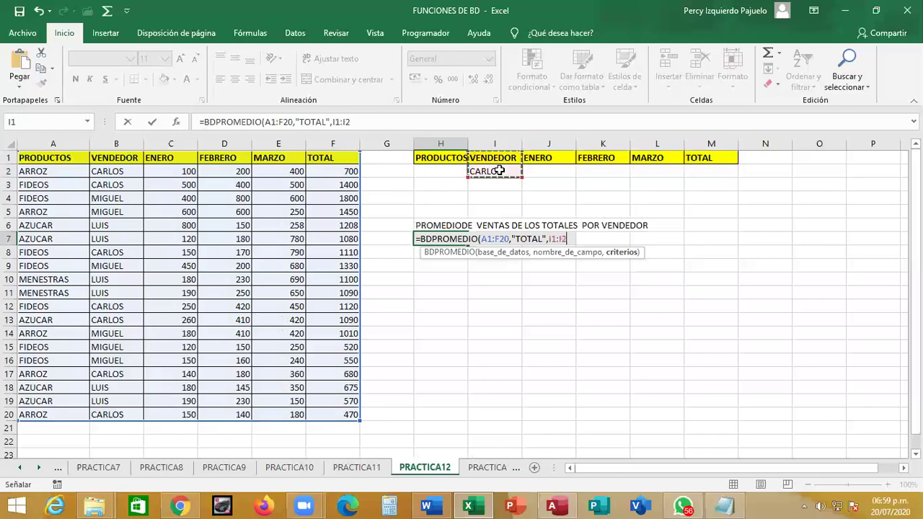
text())
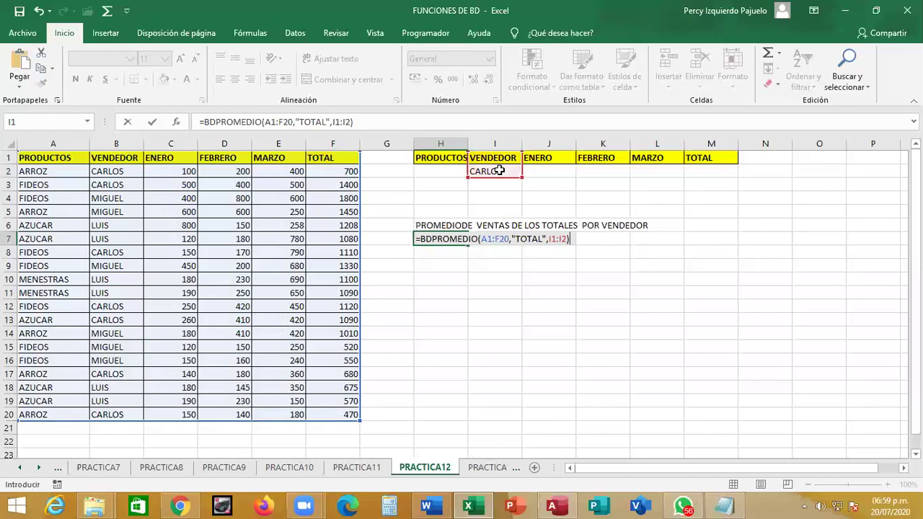
Step: Commit the H7 average and reopen it to check its ranges
key(Return)
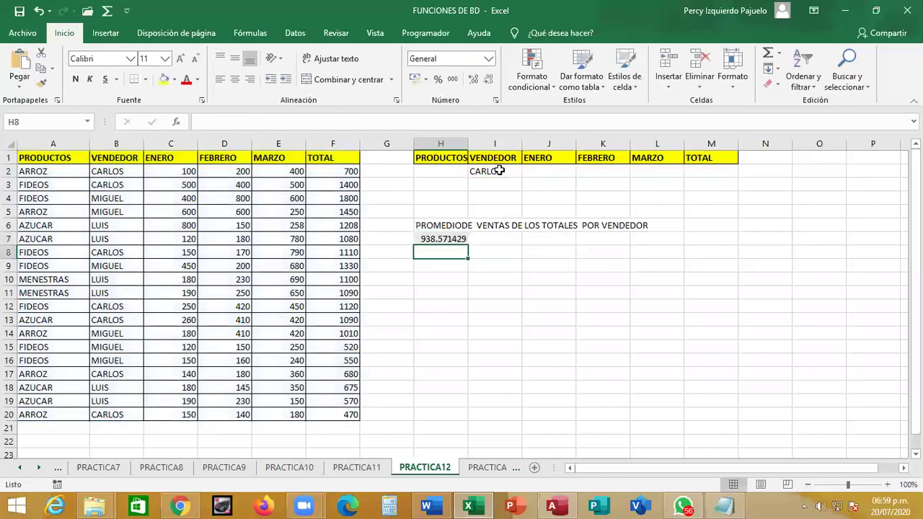
key(Up)
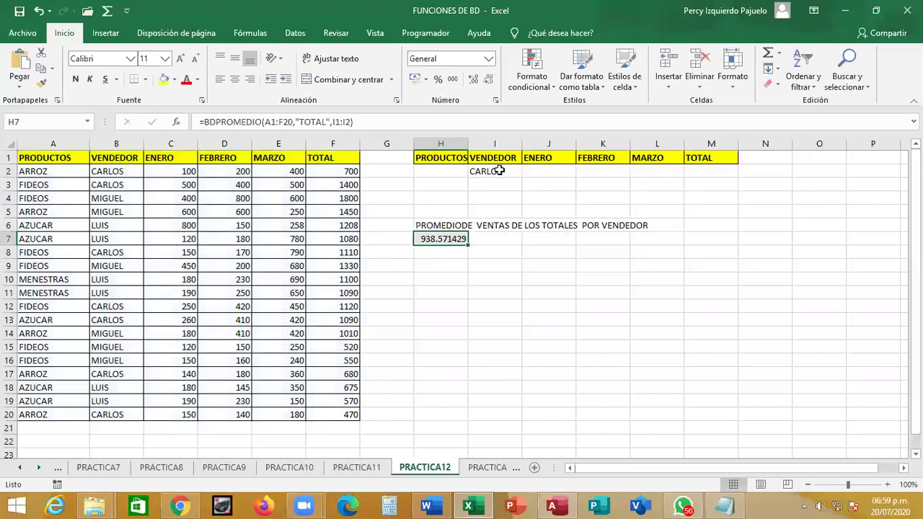
key(F2)
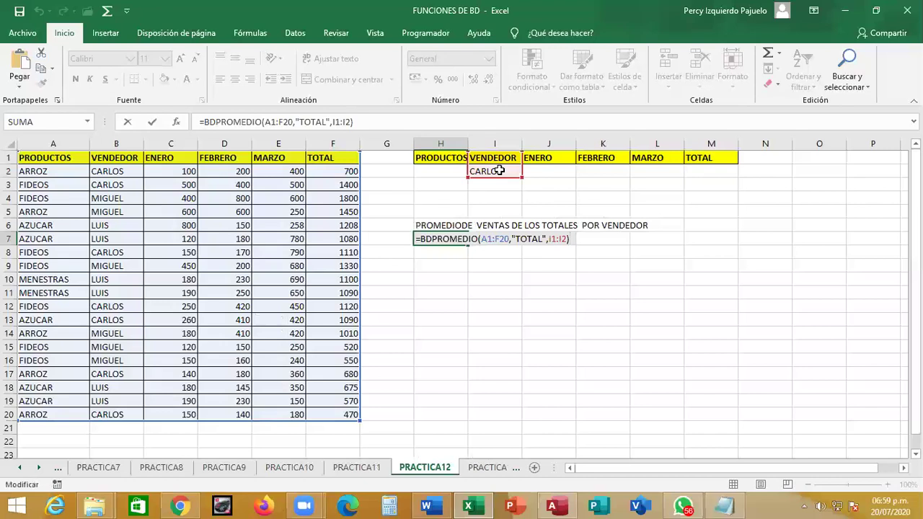
Step: Keep the 938.571429 result and add FIDEOS as the product criterion in H2
key(Return)
key(Up)
key(Up)
key(Up)
key(Up)
key(Up)
key(Up)
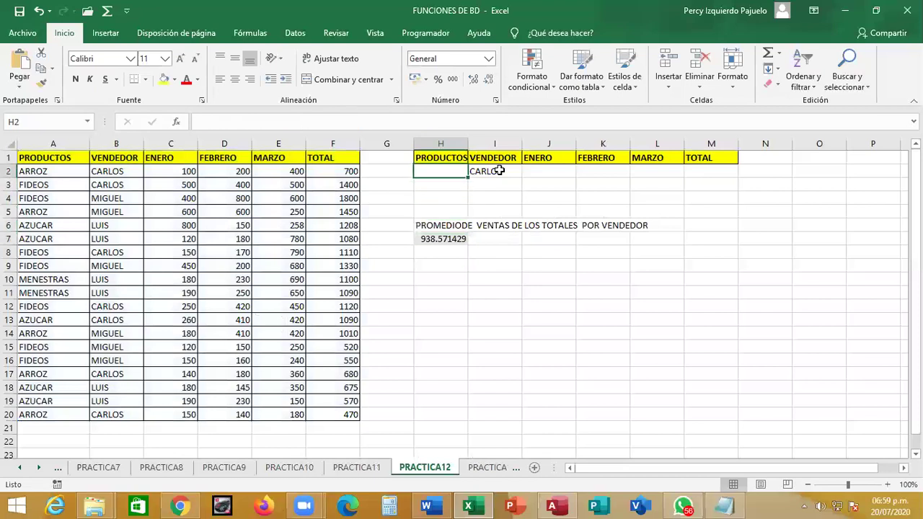
text(FIDEOS)
key(Return)
key(Up)
Step: Change the H7 BDPROMEDIO criteria range from I1:I2 to H1:I2, giving 1210
double_click(446, 239)
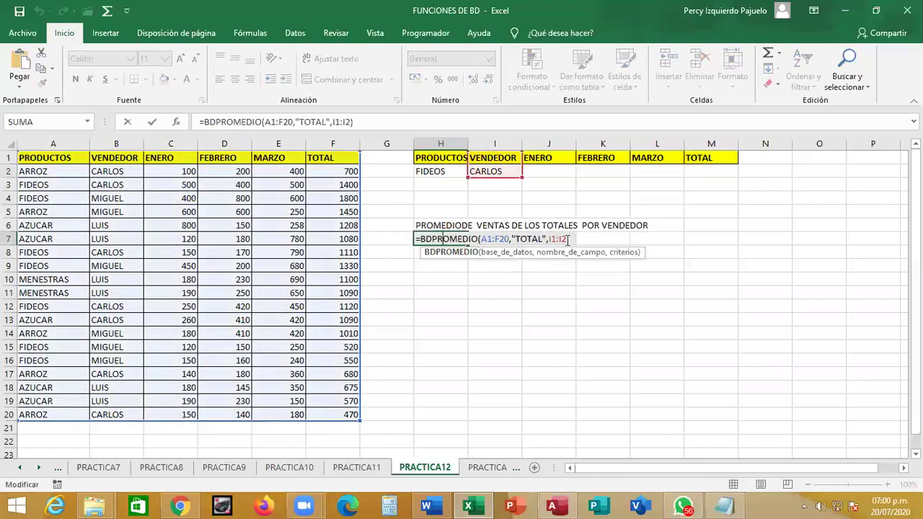
key(BackSpace)
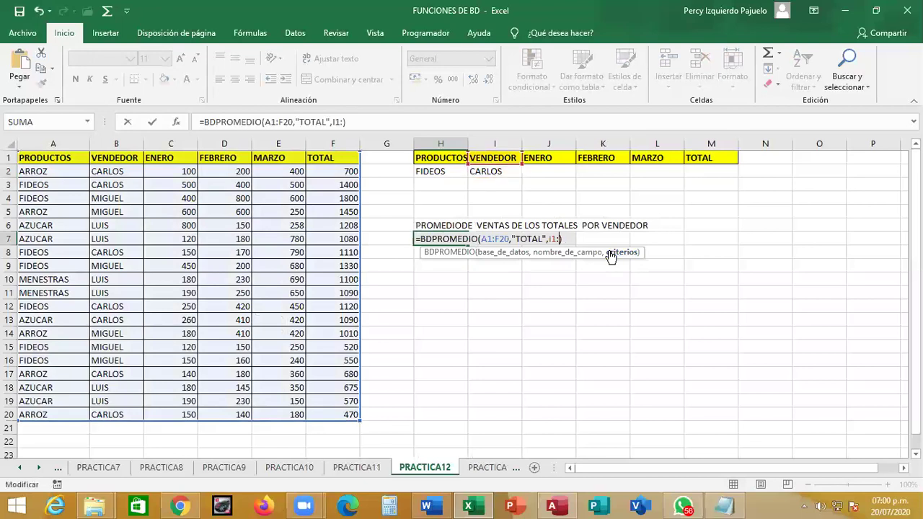
key(BackSpace)
key(BackSpace)
key(BackSpace)
key(BackSpace)
drag(440, 158, 494, 172)
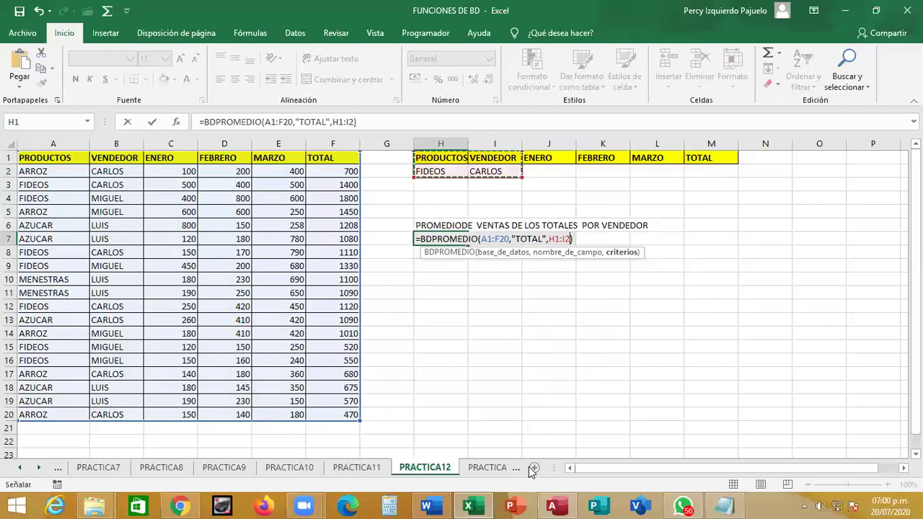
text())
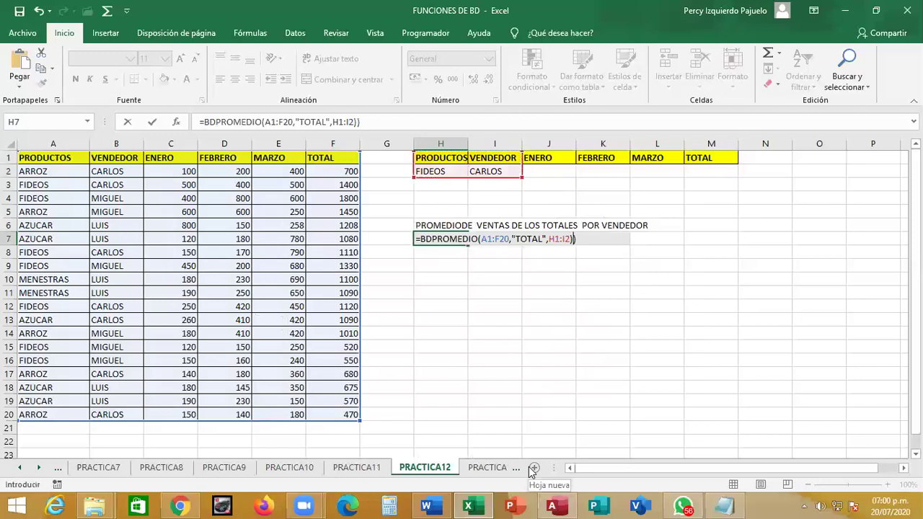
key(Return)
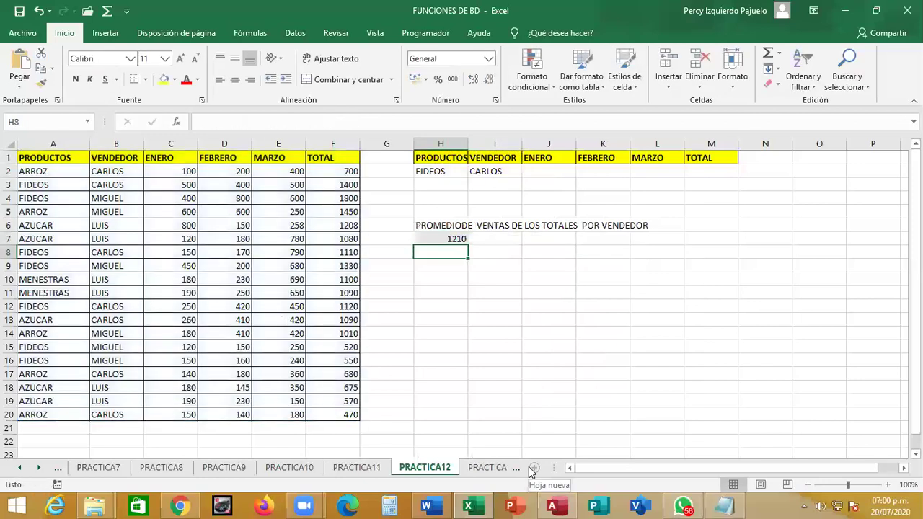
key(Up)
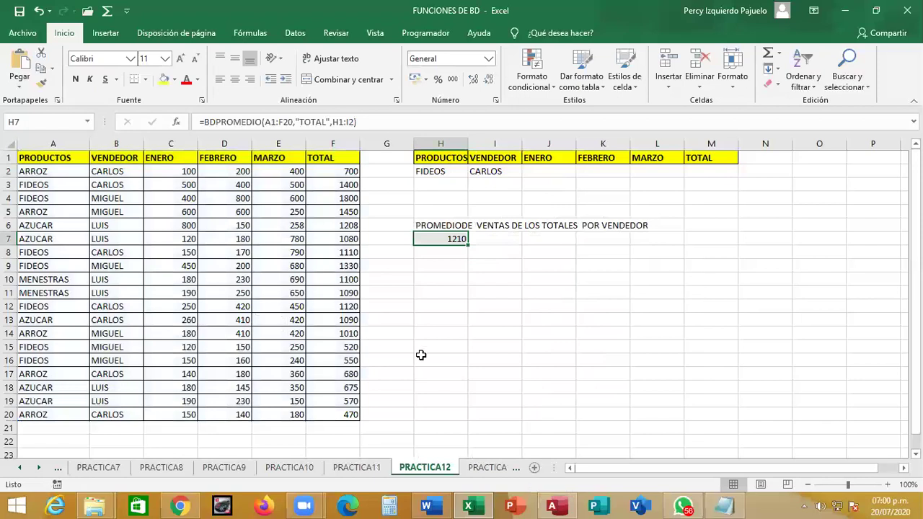
Step: Locate the first FIDEOS record for the vendor and enter its total 1400 in I13
click(455, 324)
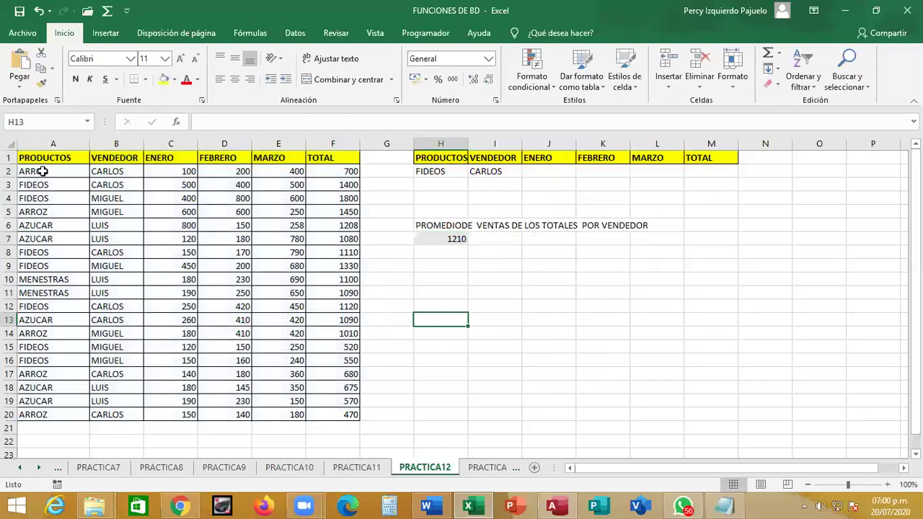
click(107, 171)
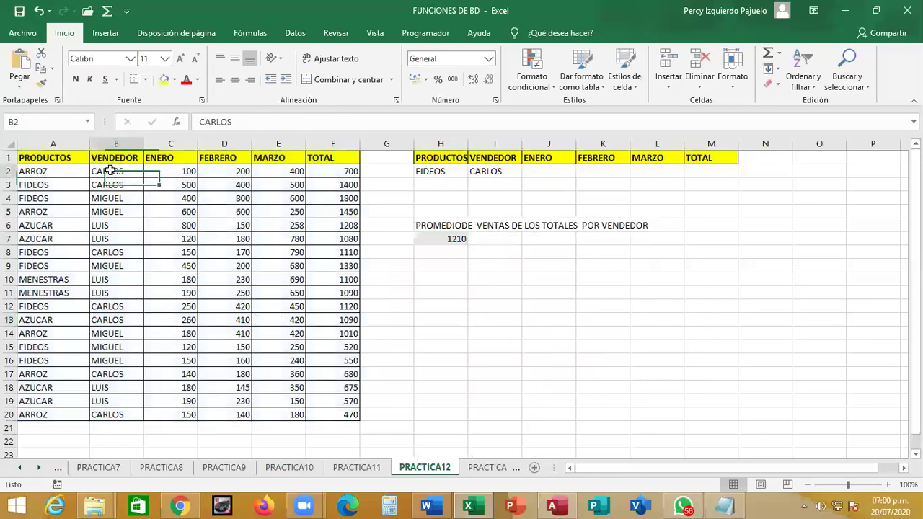
click(109, 185)
drag(65, 189, 334, 187)
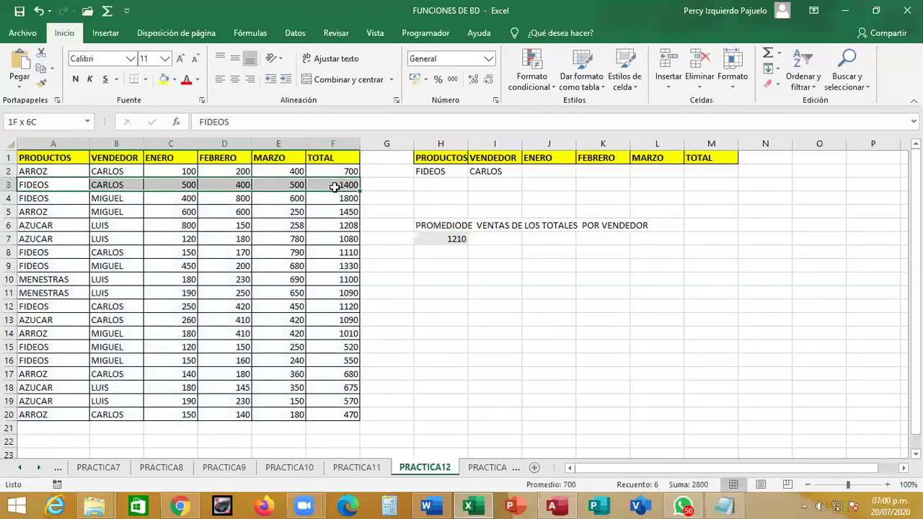
click(500, 317)
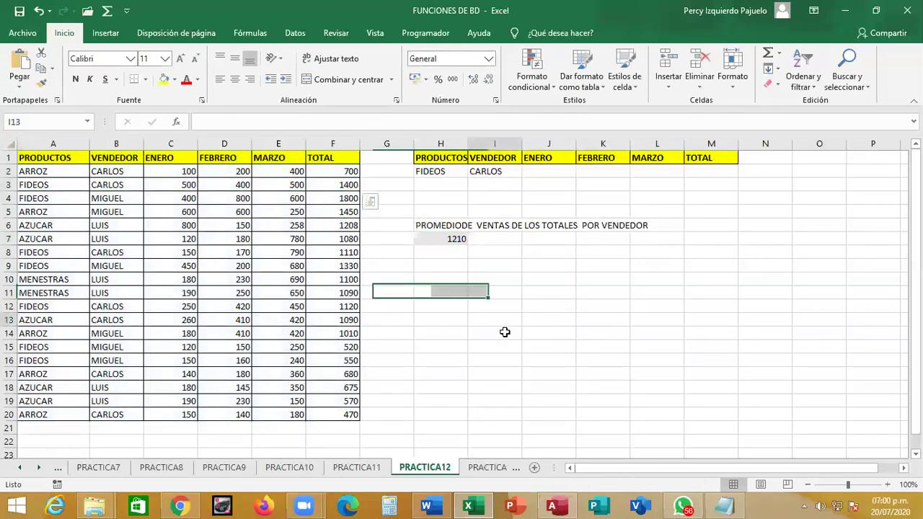
text(1400)
key(Return)
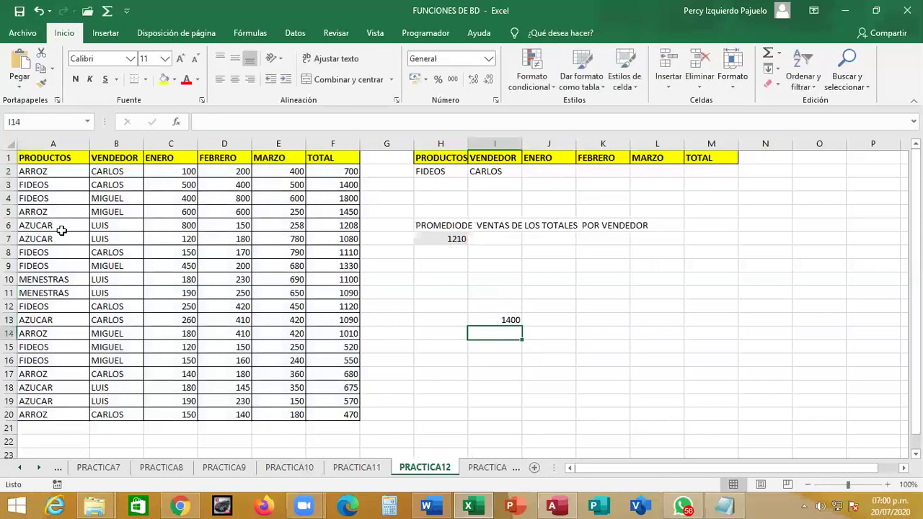
Step: Enter the remaining matching totals 1110 in I14 and 1120 in I15
drag(43, 253, 332, 254)
click(501, 333)
text(1110)
key(Return)
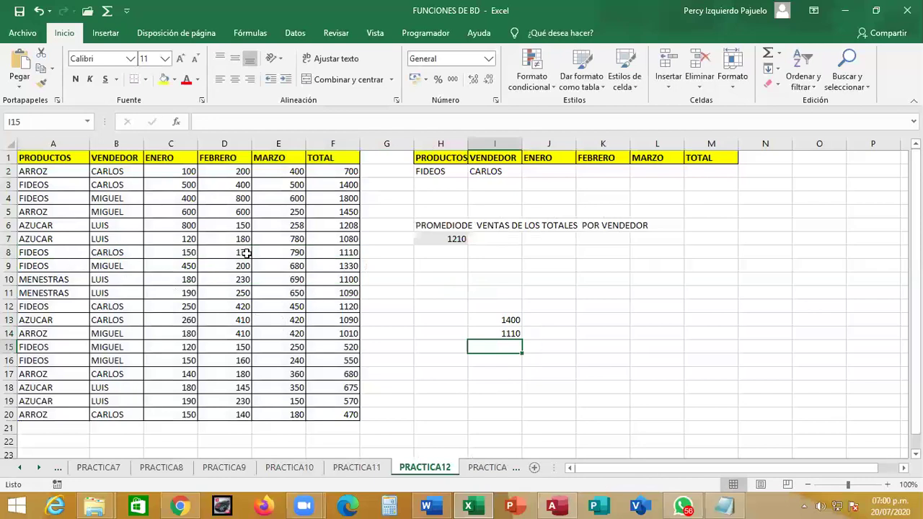
drag(36, 253, 347, 253)
drag(75, 307, 350, 306)
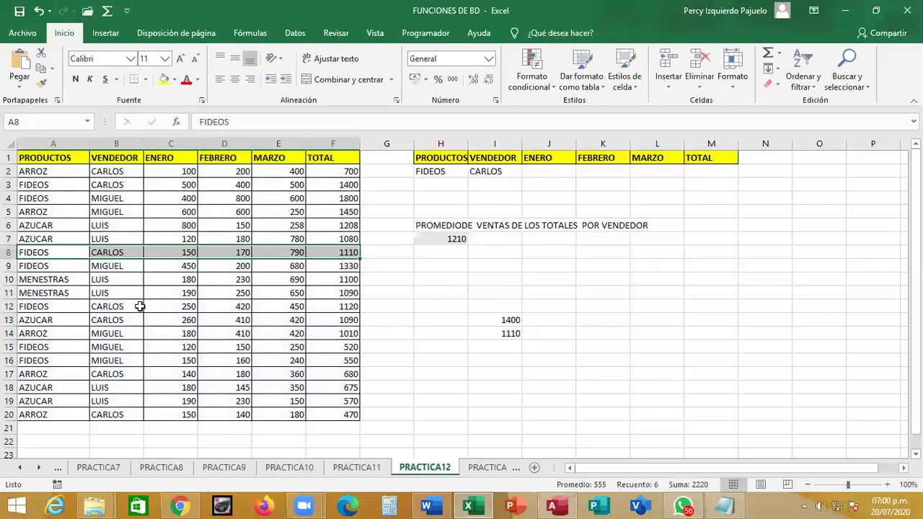
click(505, 347)
text(112)
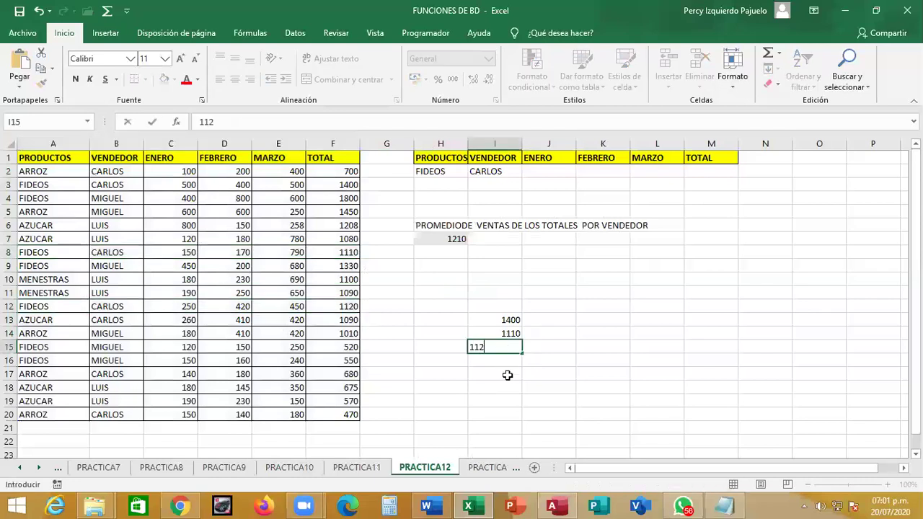
text(0)
key(Return)
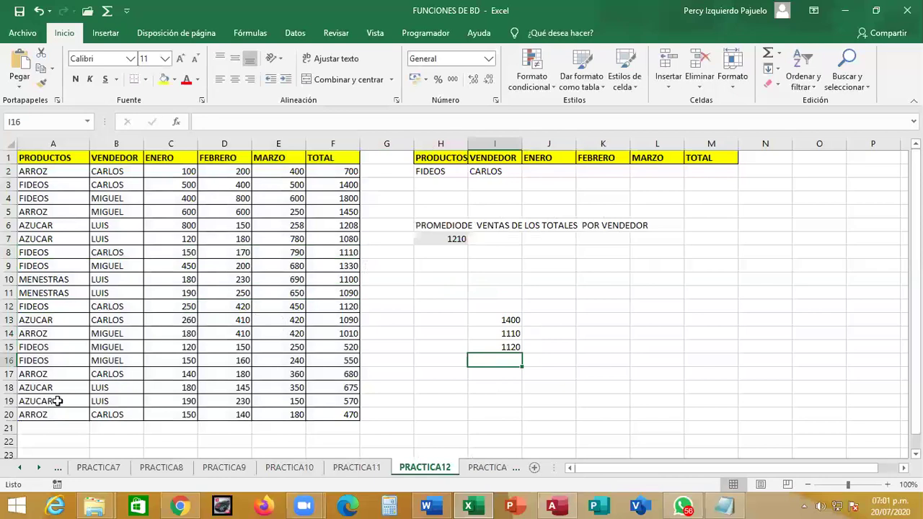
Step: Enter =PROMEDIO(I13:I15) in I19 to confirm the 1210 average
drag(511, 324, 507, 354)
click(483, 402)
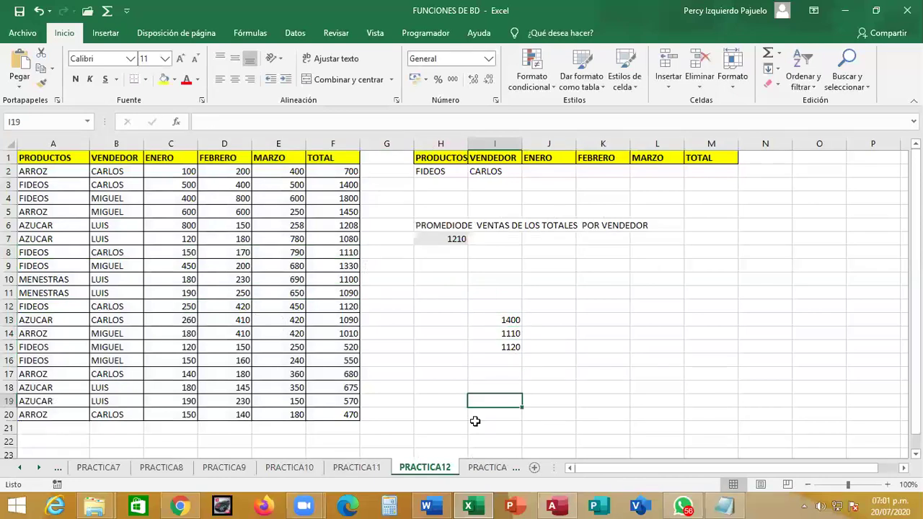
text(=PROMEDIO)
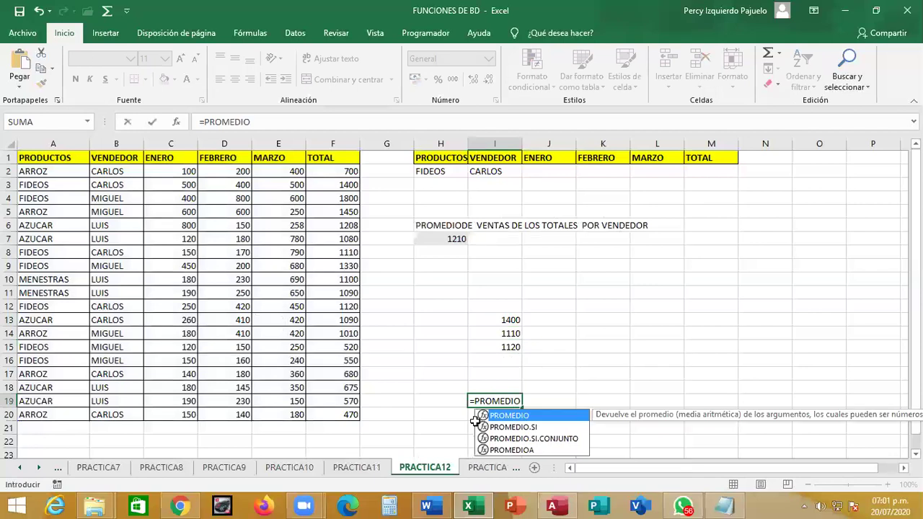
text(()
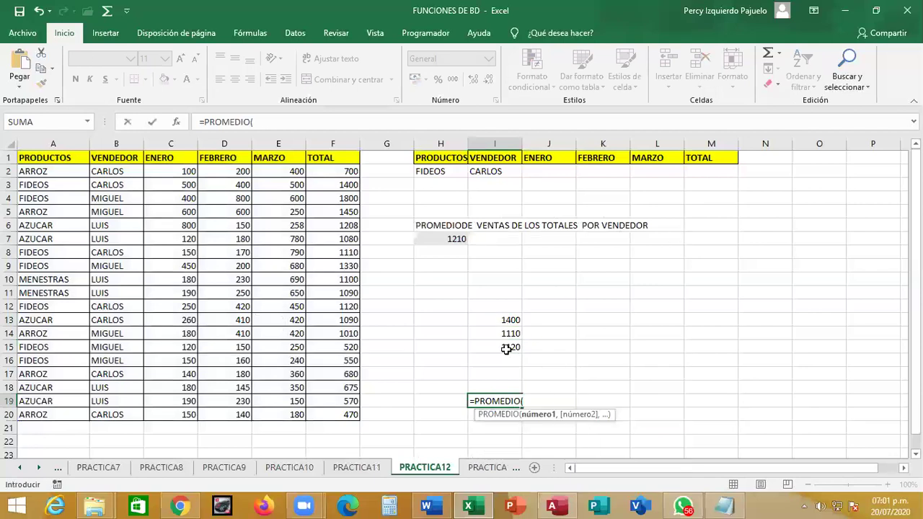
drag(509, 320, 508, 349)
key(Return)
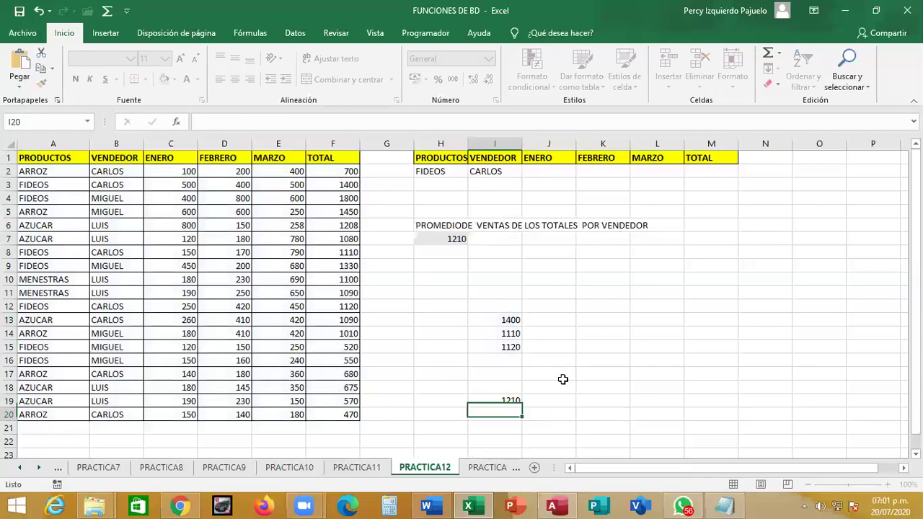
key(Up)
key(F2)
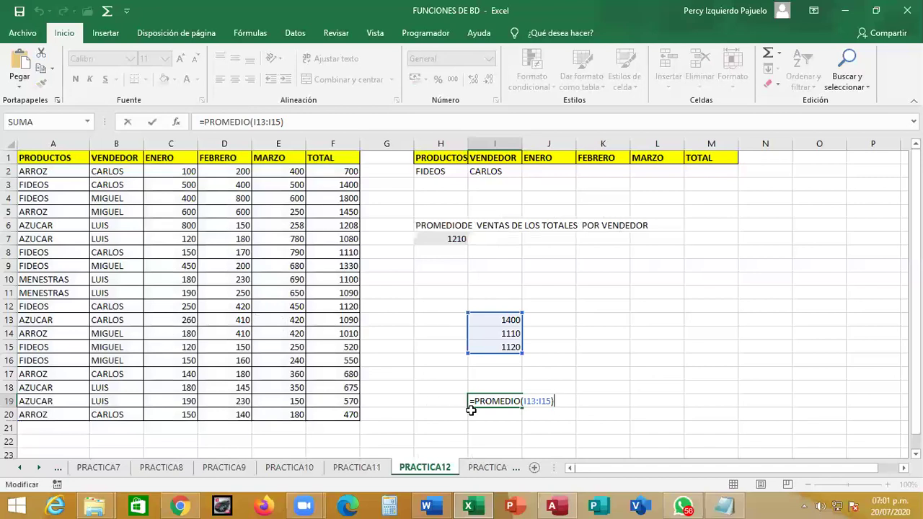
key(ctrl+Return)
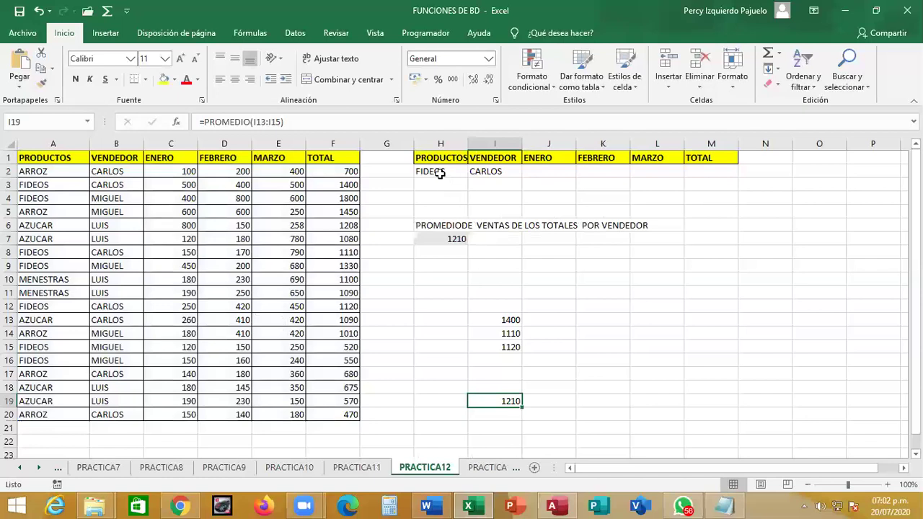
Step: Delete the FIDEOS criterion in H2 and the manual check values in I13:I19
click(437, 171)
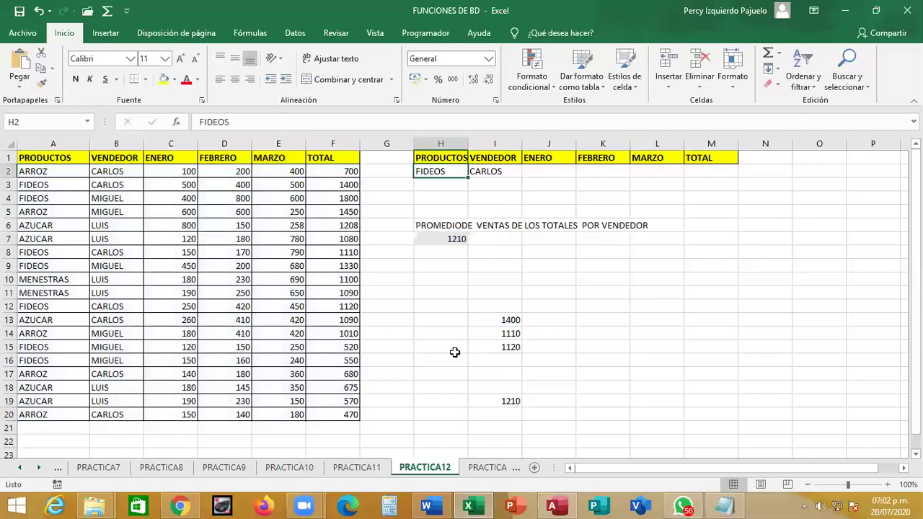
key(Delete)
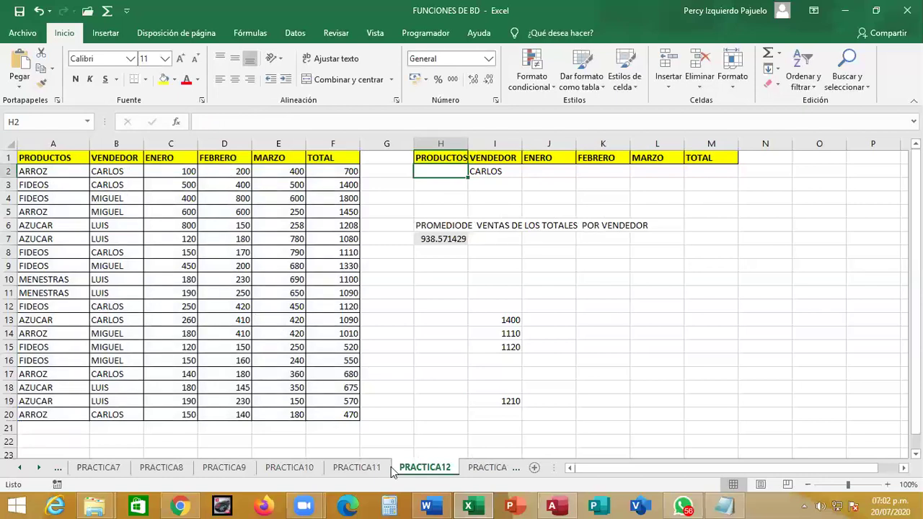
drag(498, 320, 505, 401)
key(Delete)
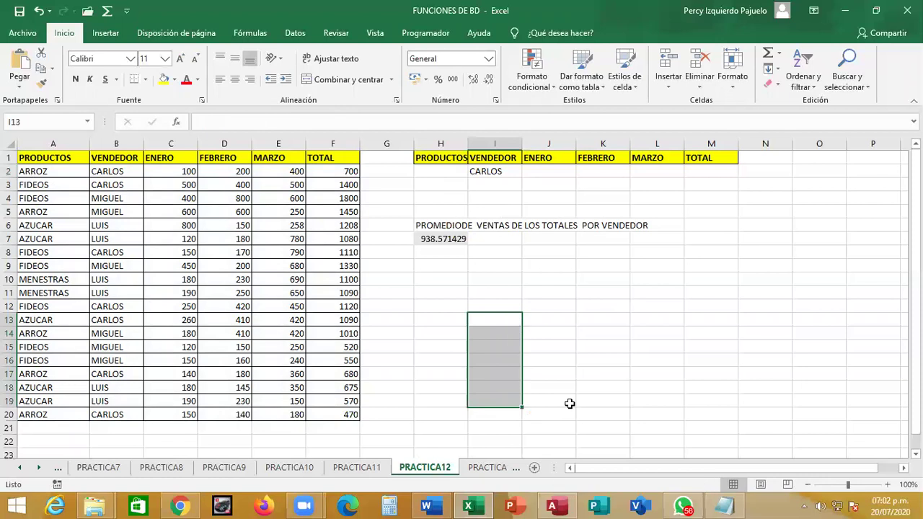
key(Down)
key(Right)
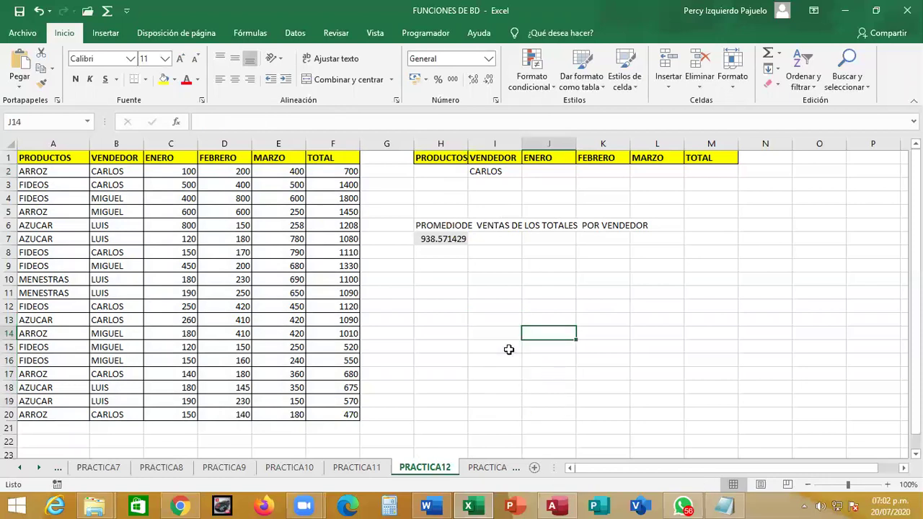